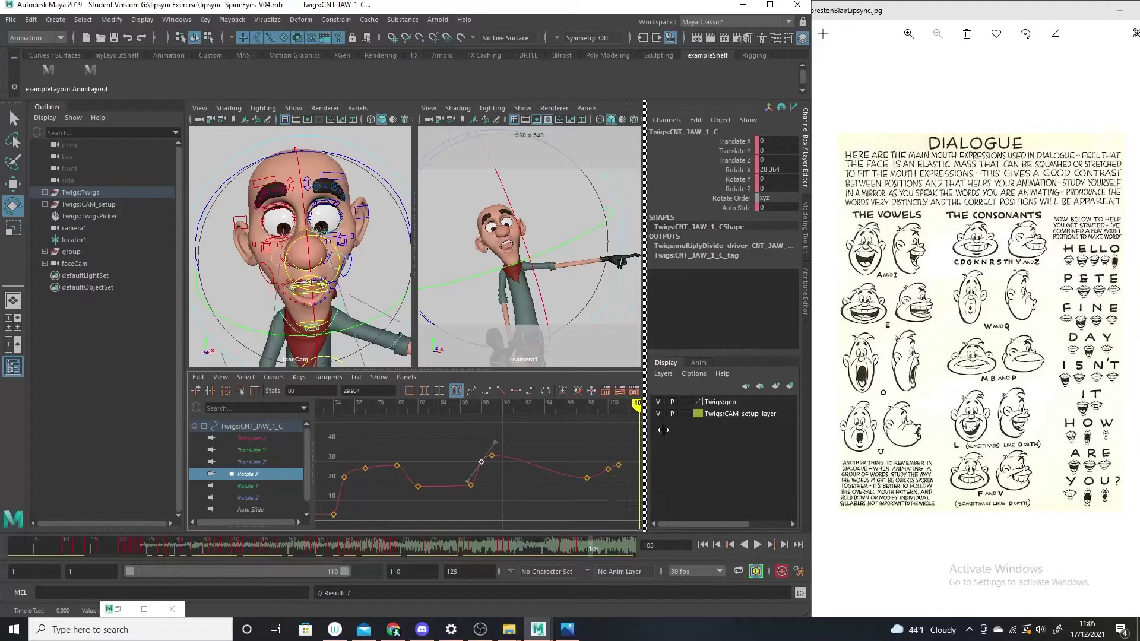
Raise CNT_JAW_1_C's frame-95 Rotate X key to about 30 and review it in playback
key(alt+v)
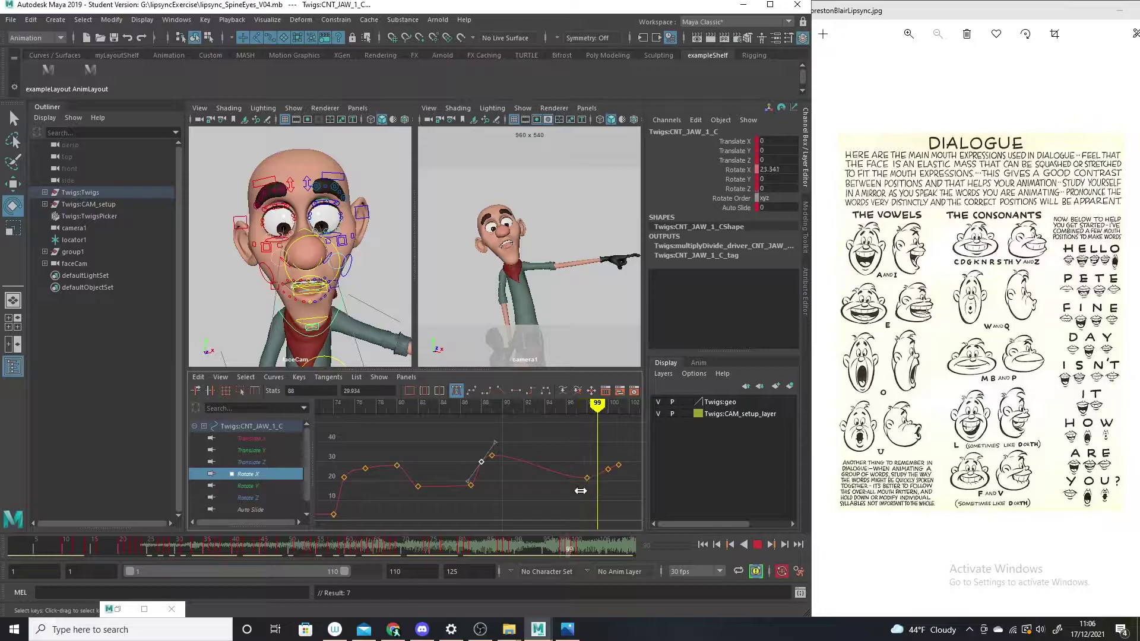
drag(500, 484, 560, 490)
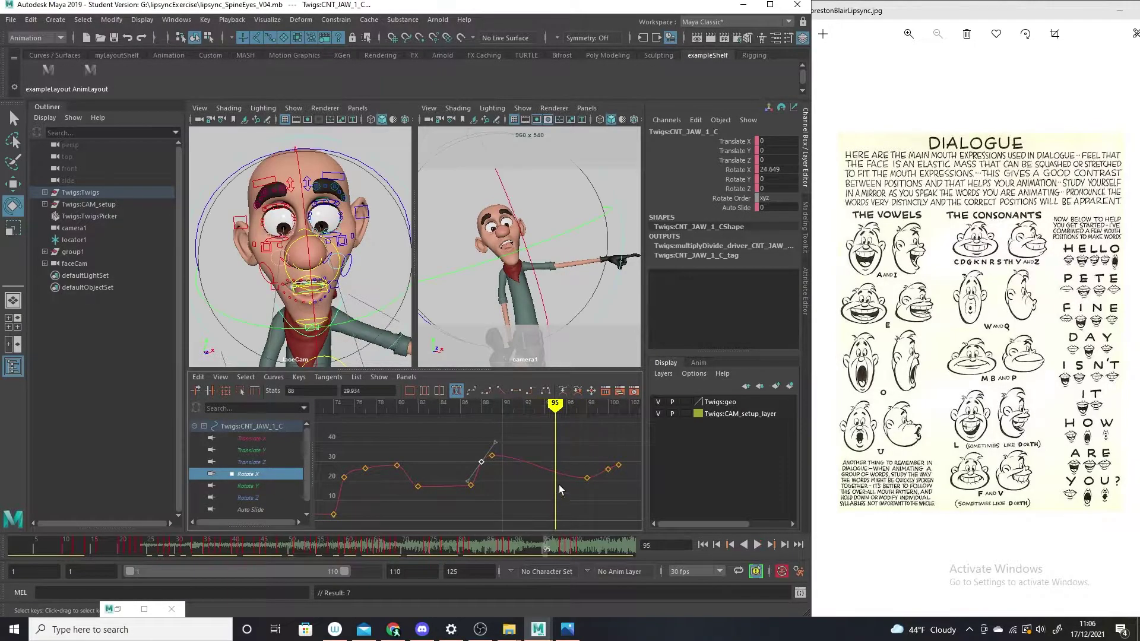
shift+middle_drag(550, 493, 552, 483)
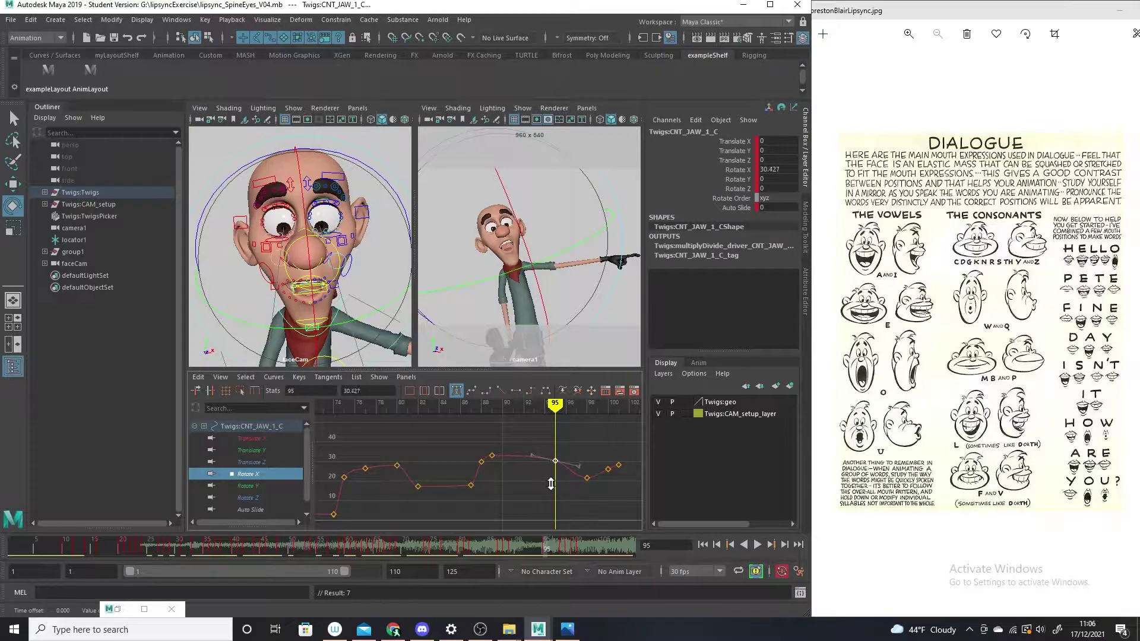
key(alt+v)
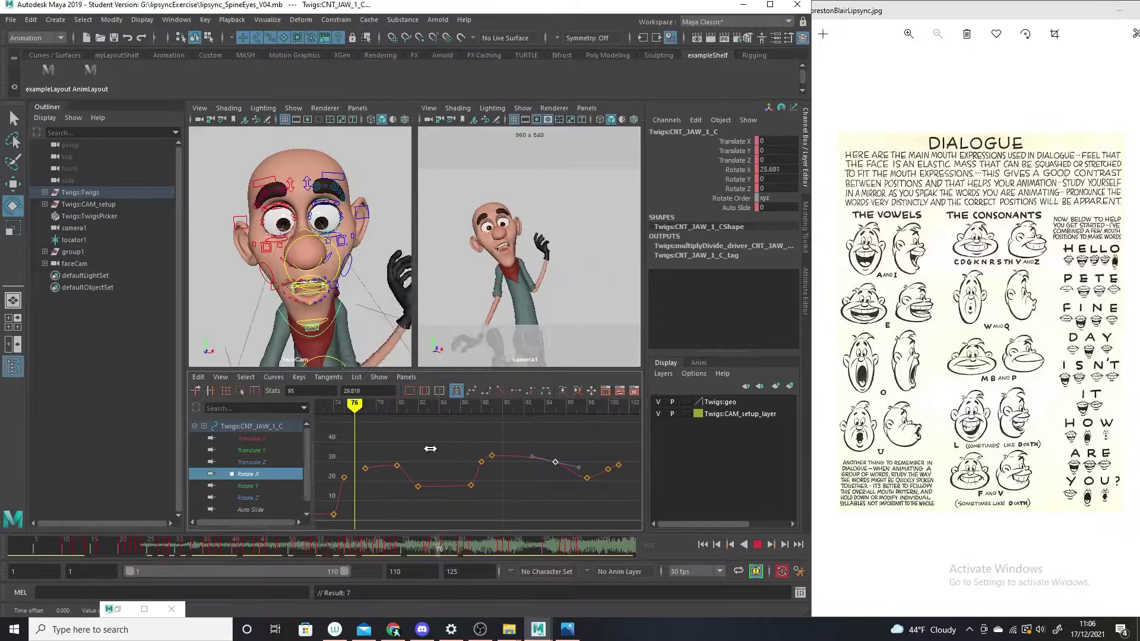
key(alt+v)
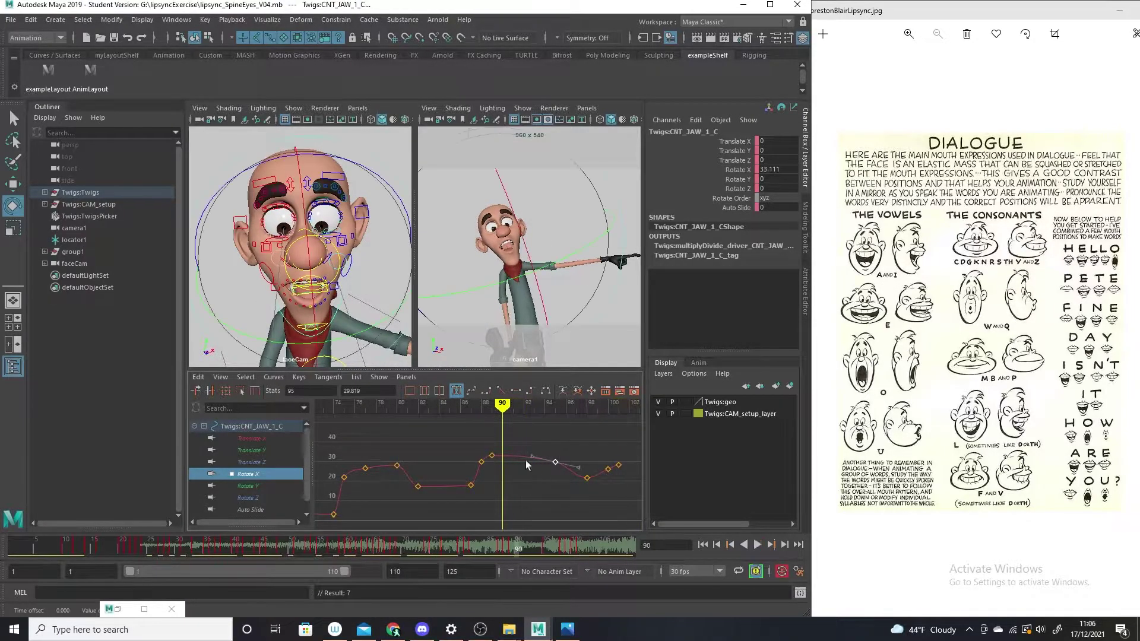
key(alt+v)
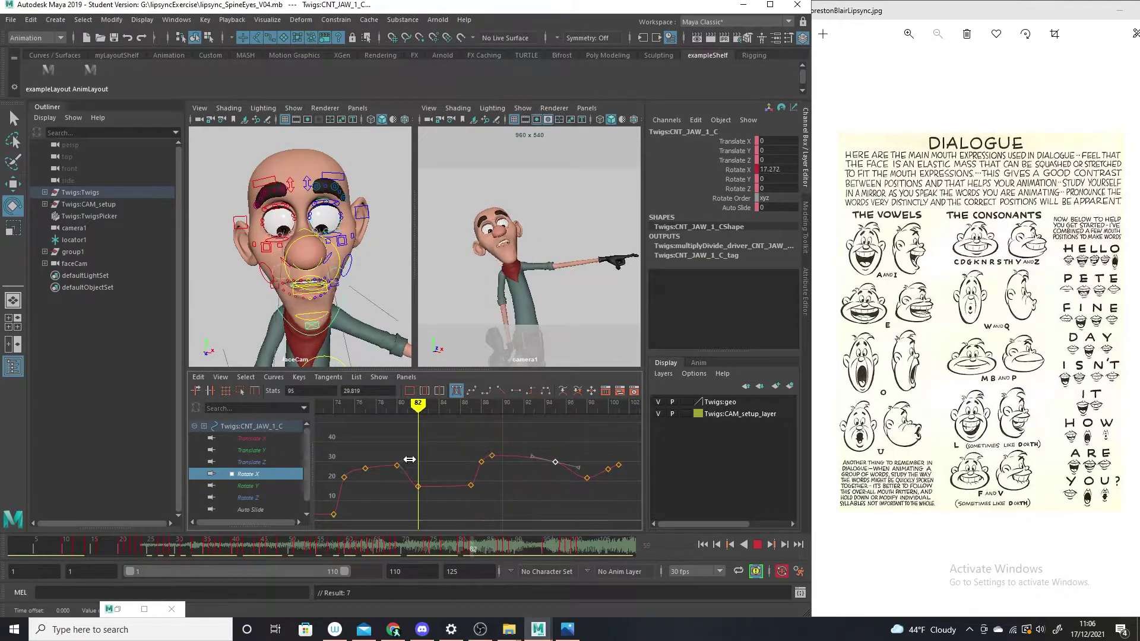
key(alt+v)
click(606, 351)
key(space)
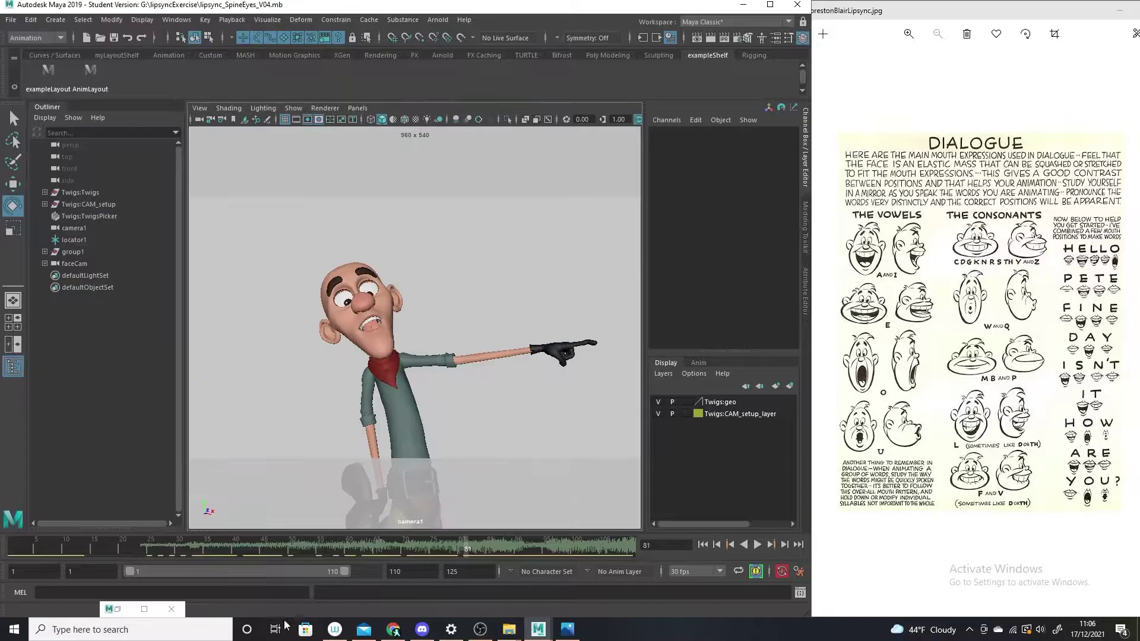
drag(118, 554, 13, 554)
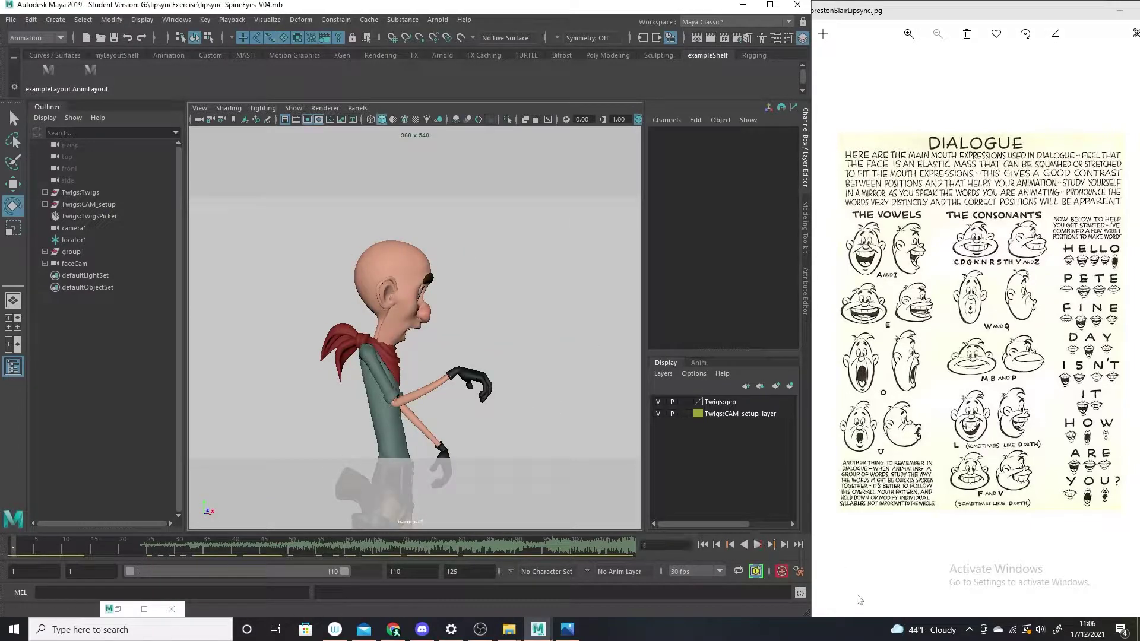
click(757, 547)
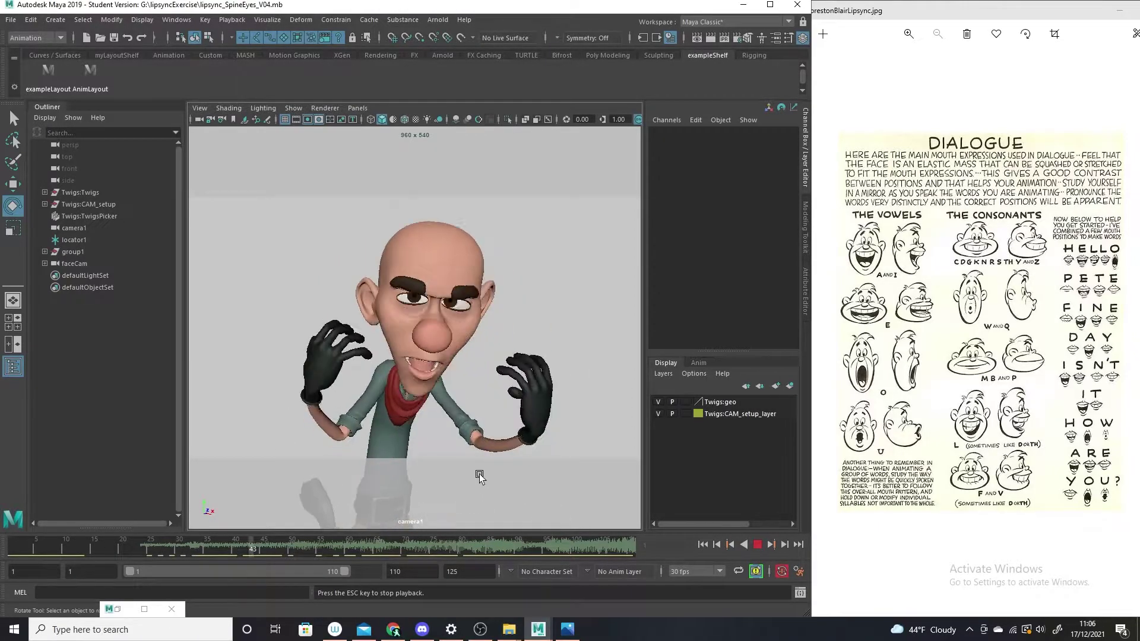
click(758, 545)
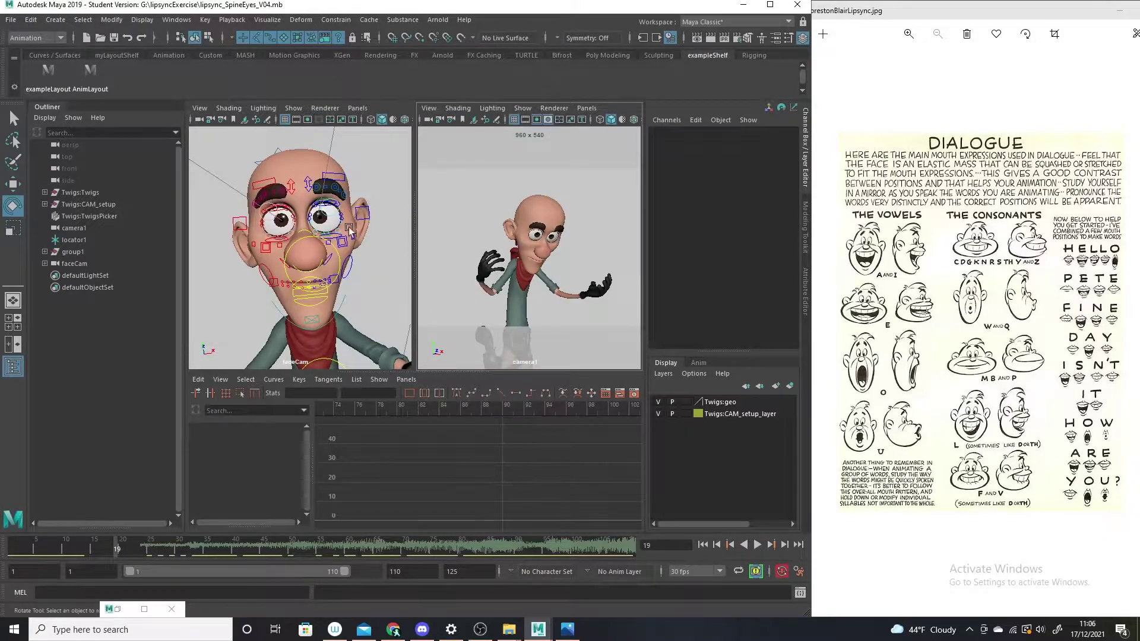
Select the jaw control and raise its Rotate X key at frame 74
click(278, 309)
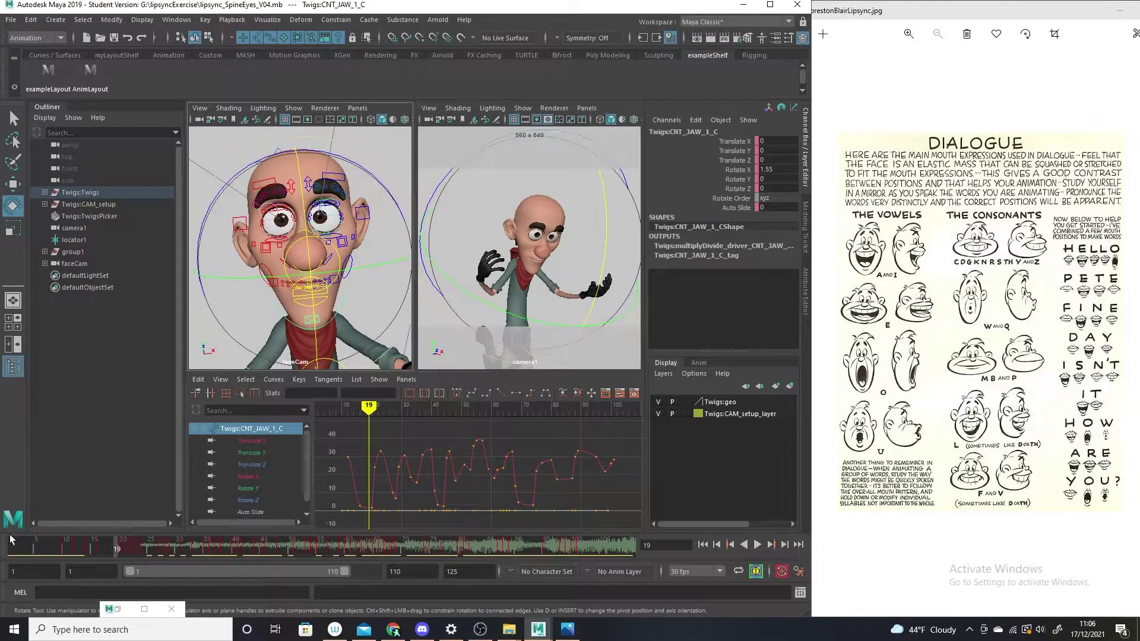
mouse_move(151, 548)
mouse_down()
mouse_move(28, 538)
mouse_move(233, 554)
mouse_move(404, 533)
mouse_move(465, 540)
mouse_move(284, 551)
mouse_move(460, 568)
mouse_move(356, 555)
mouse_move(422, 561)
mouse_up()
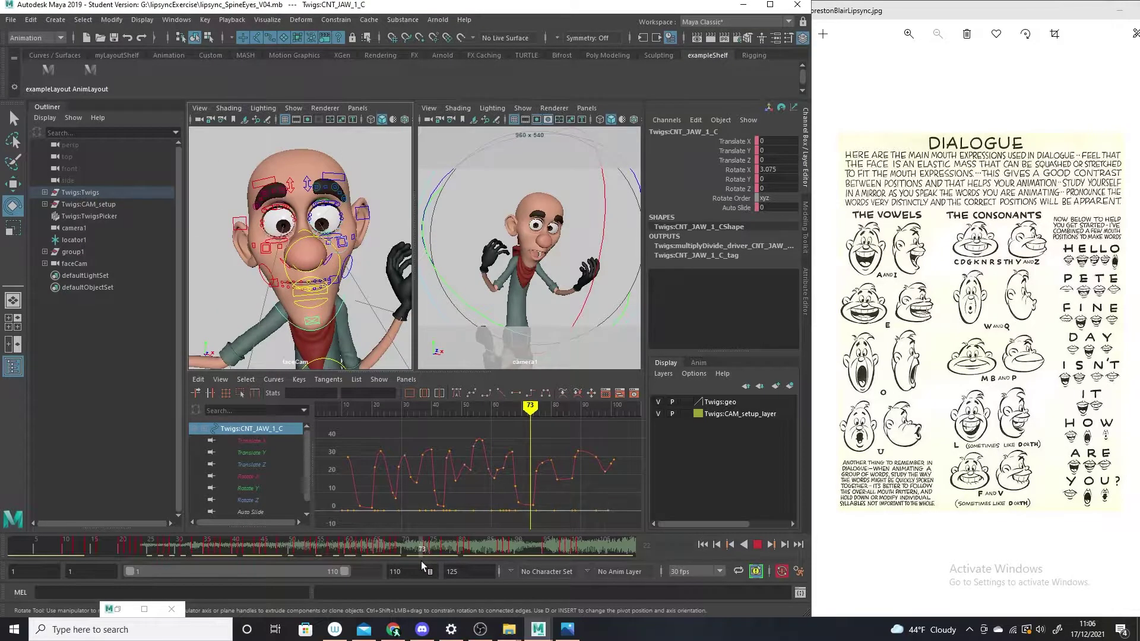
drag(546, 497, 507, 510)
middle_drag(525, 510, 526, 504)
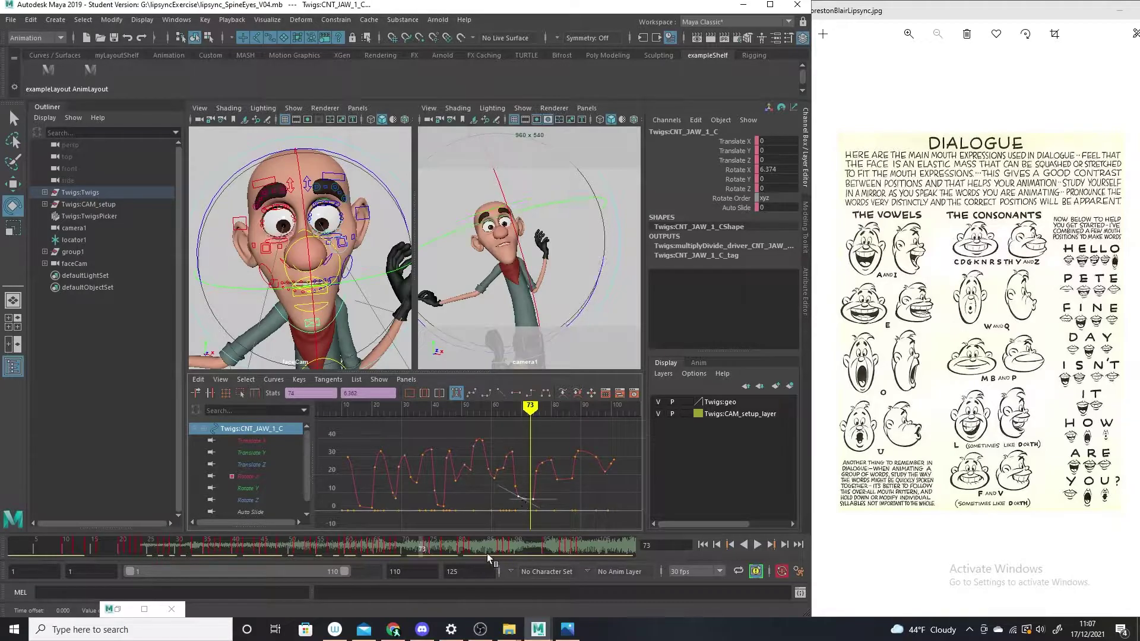
Raise the jaw's frame-80 Rotate X key, then review the jaw changes in playback
mouse_move(412, 547)
mouse_down()
mouse_move(466, 553)
mouse_move(454, 547)
mouse_up()
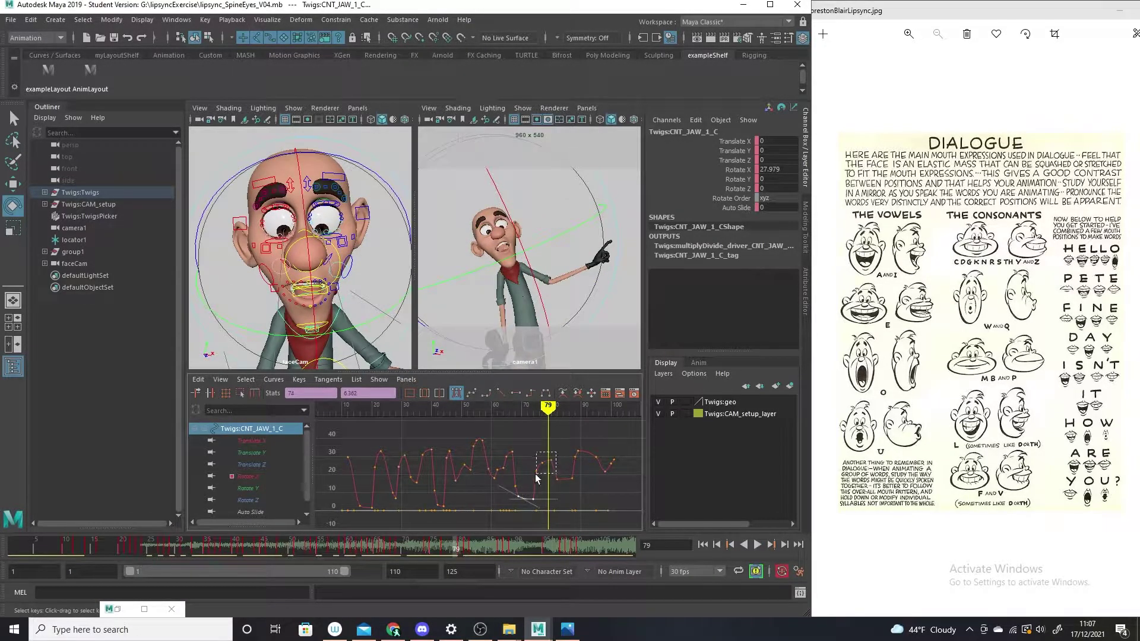
middle_drag(533, 482, 530, 459)
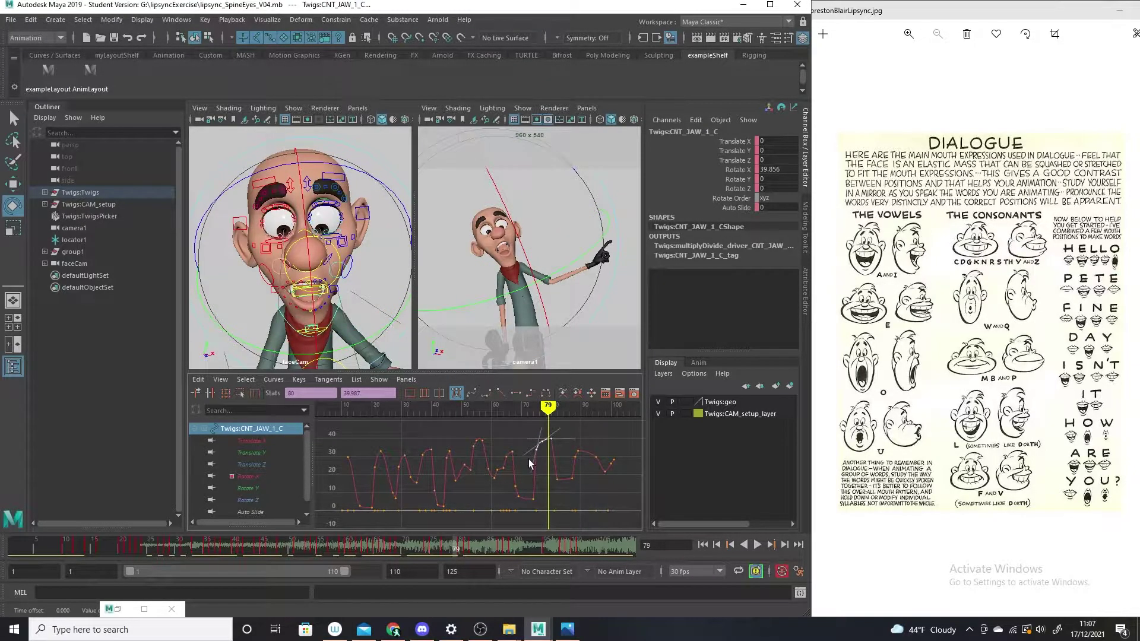
middle_drag(529, 463, 535, 469)
mouse_move(455, 550)
mouse_down()
mouse_move(577, 553)
mouse_move(476, 535)
mouse_move(582, 553)
mouse_move(434, 547)
mouse_move(500, 536)
mouse_move(268, 519)
mouse_up()
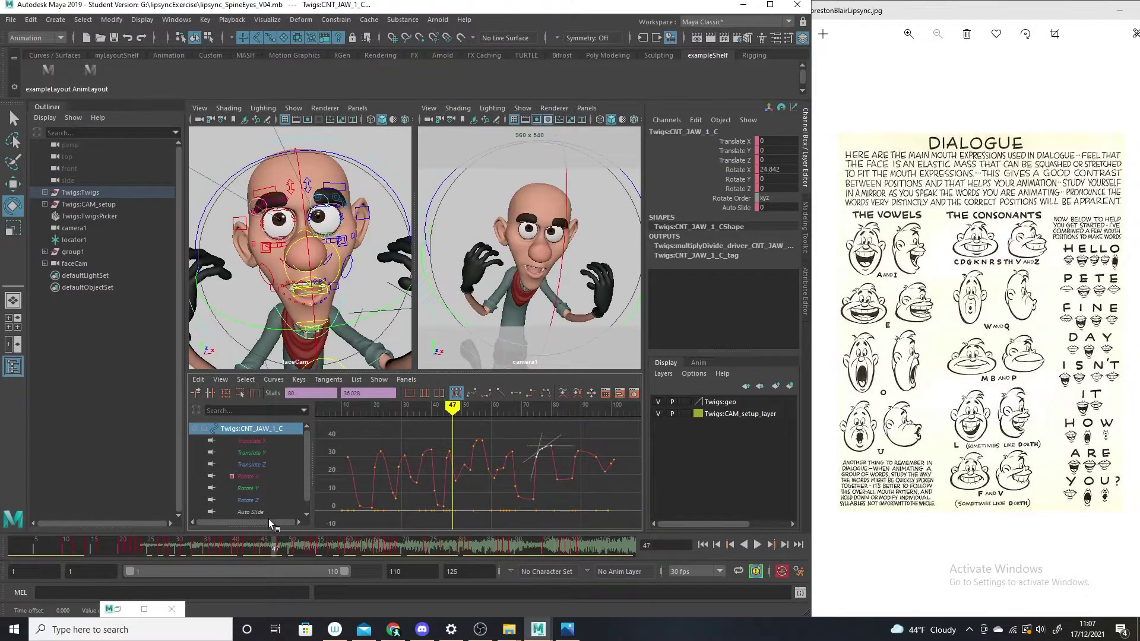
key(alt+v)
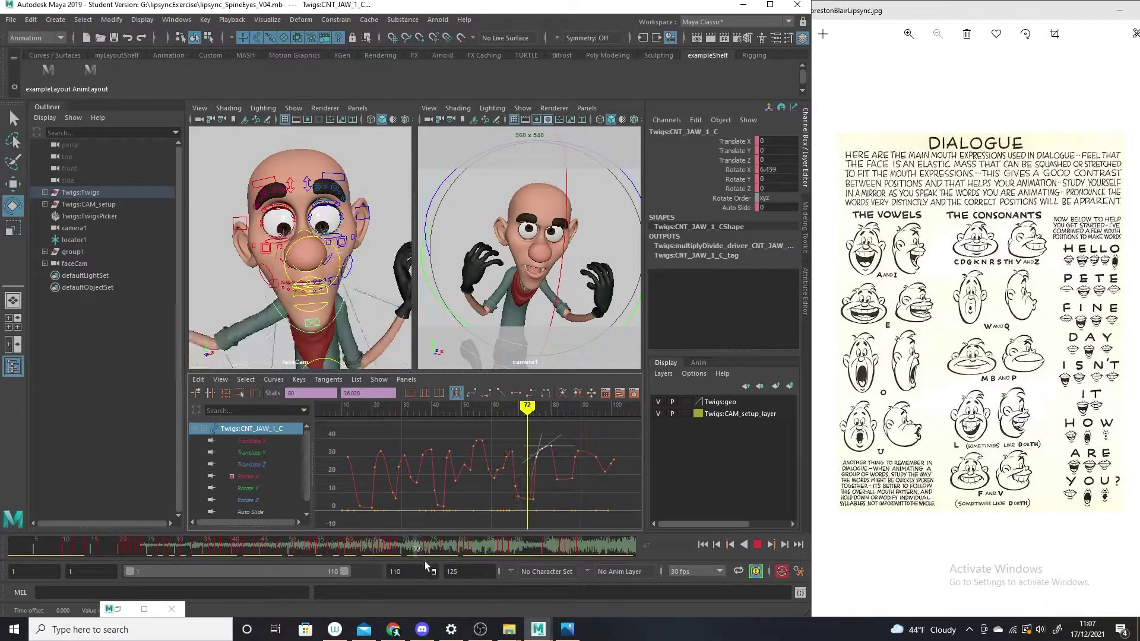
key(alt+v)
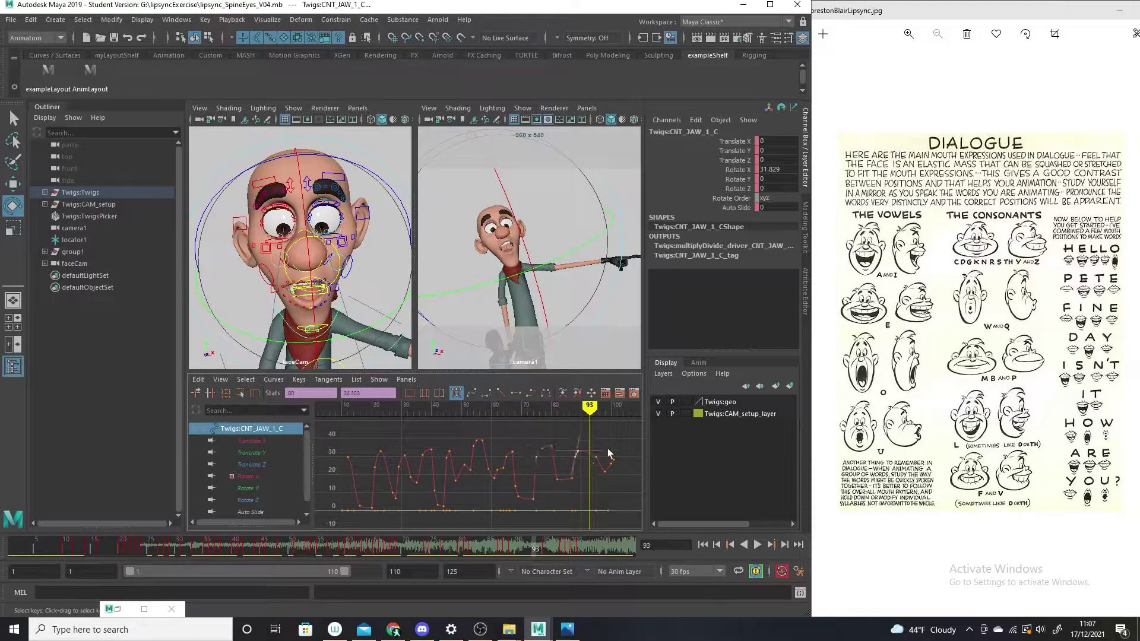
Raise the jaw keys around frame 93, play back, and deselect the jaw
middle_drag(568, 473, 580, 469)
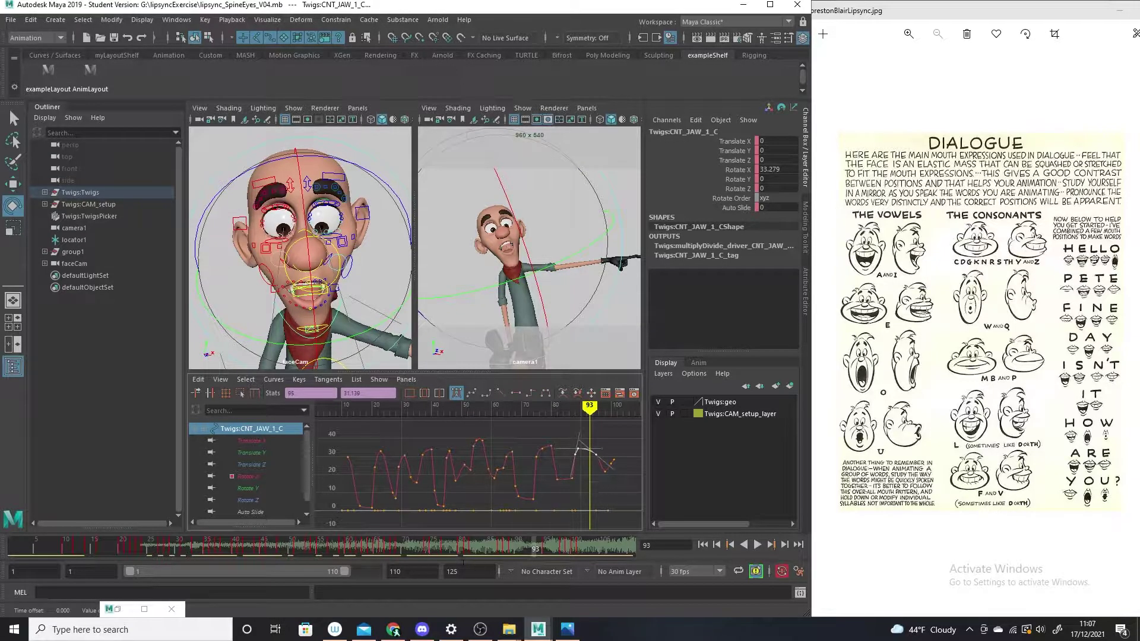
key(alt+v)
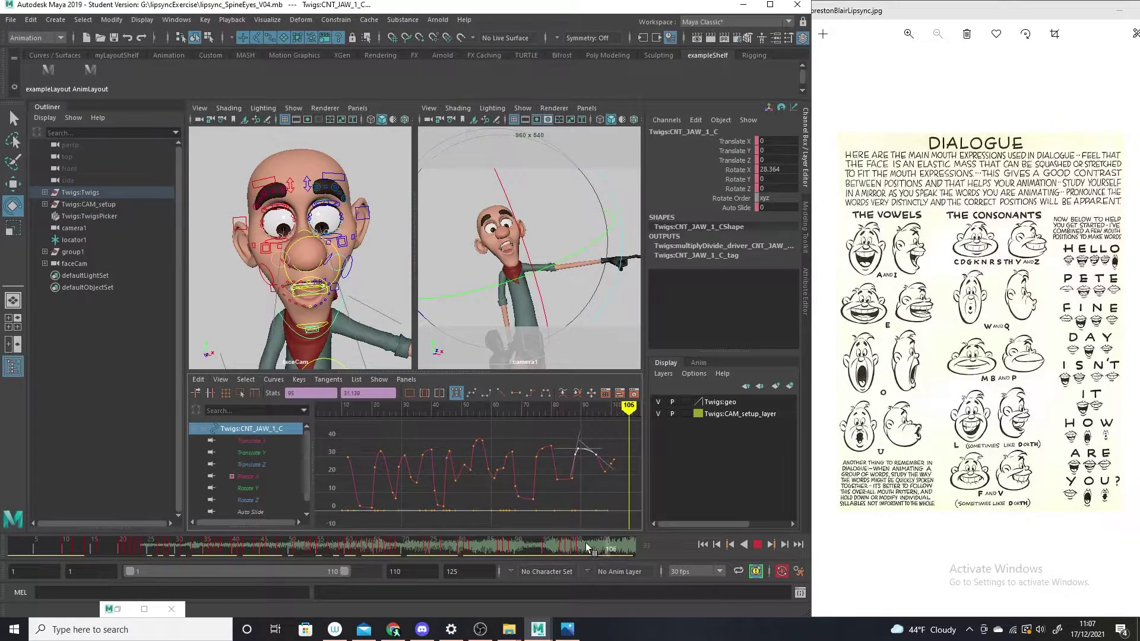
click(624, 552)
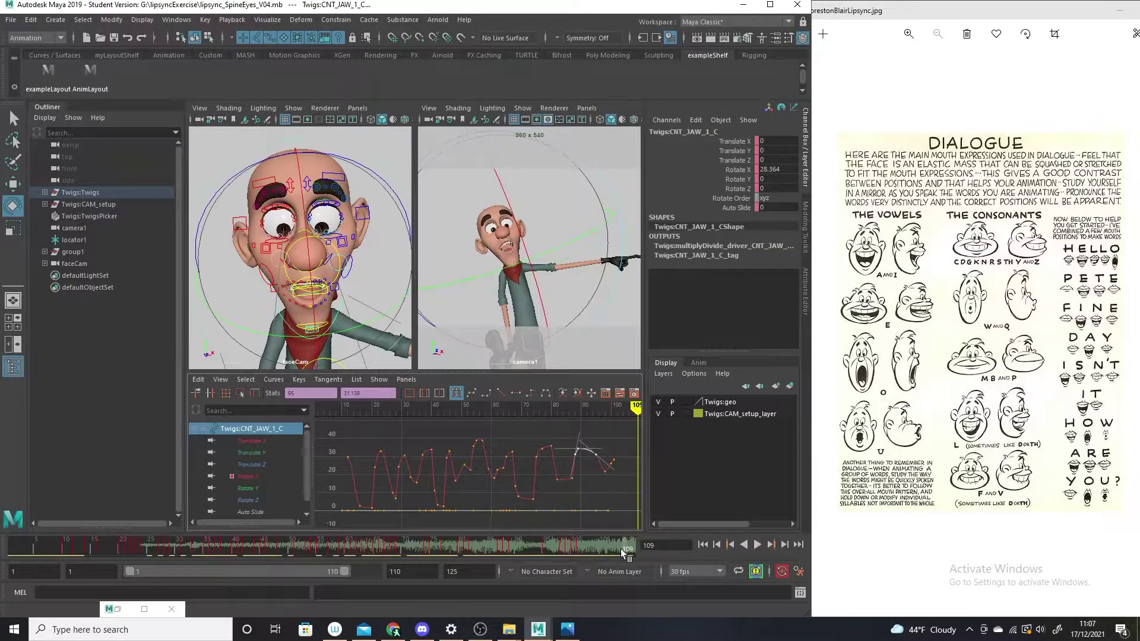
click(597, 334)
key(alt+shift+v)
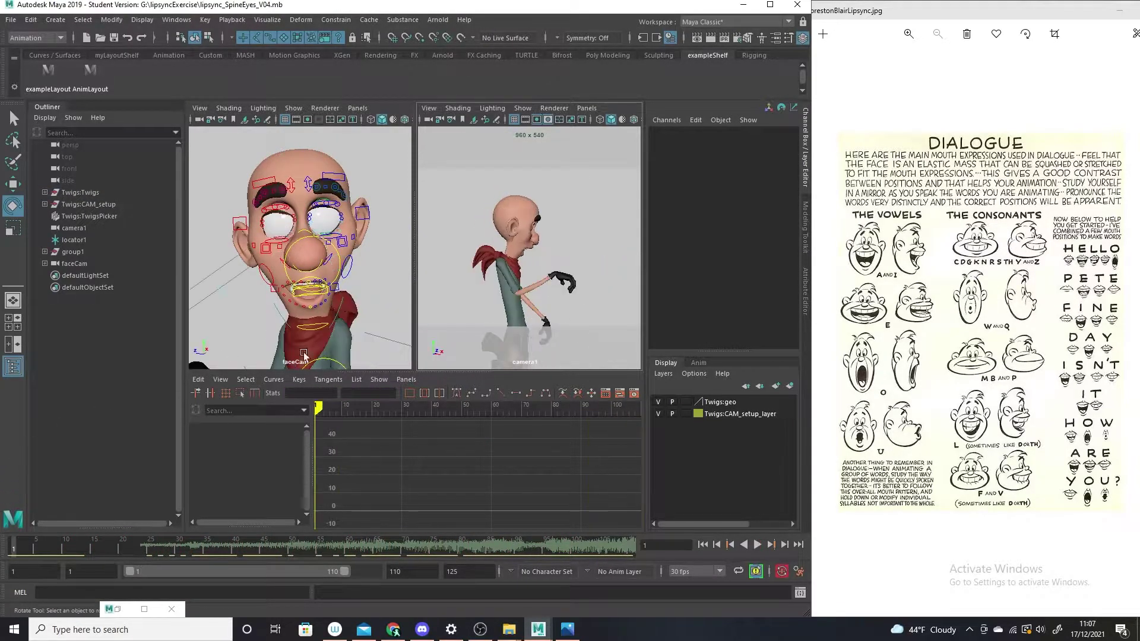
click(136, 549)
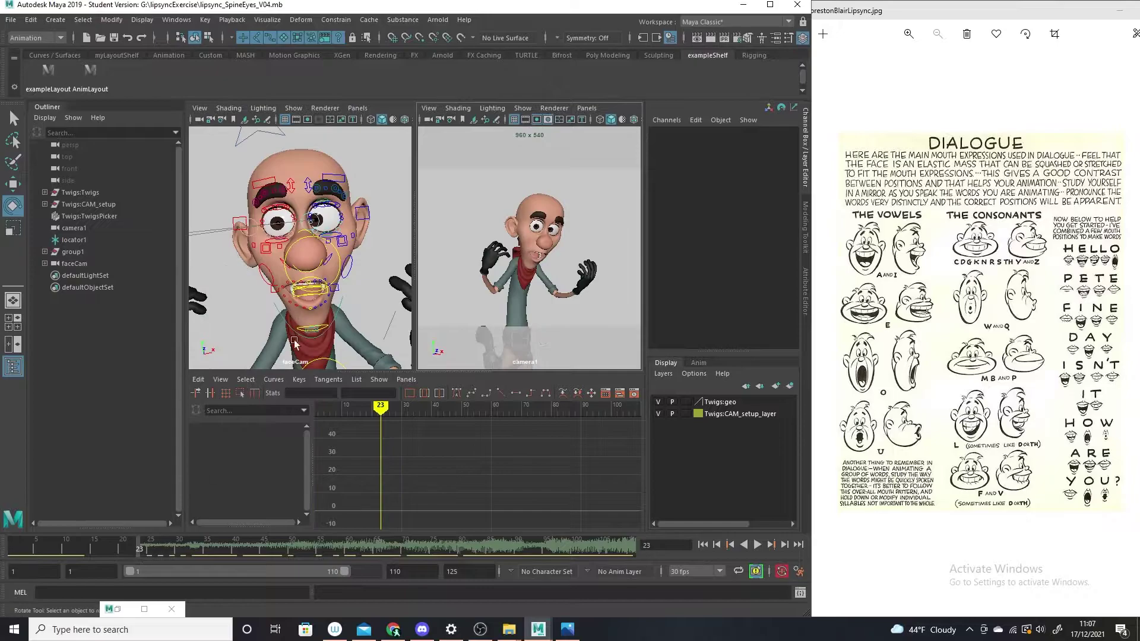
click(757, 545)
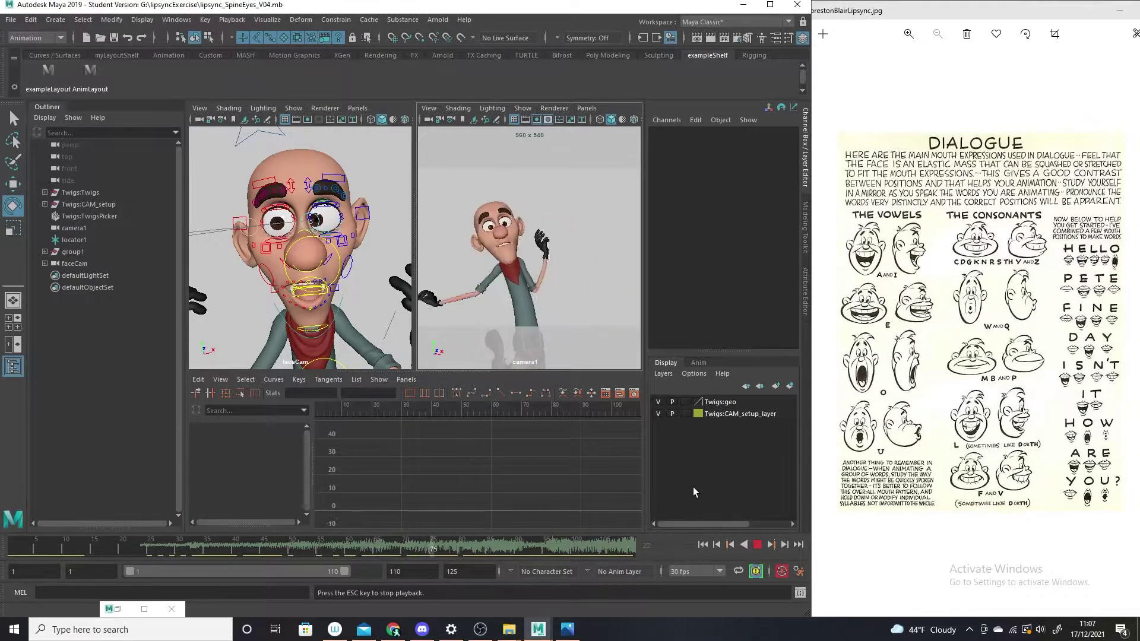
click(757, 545)
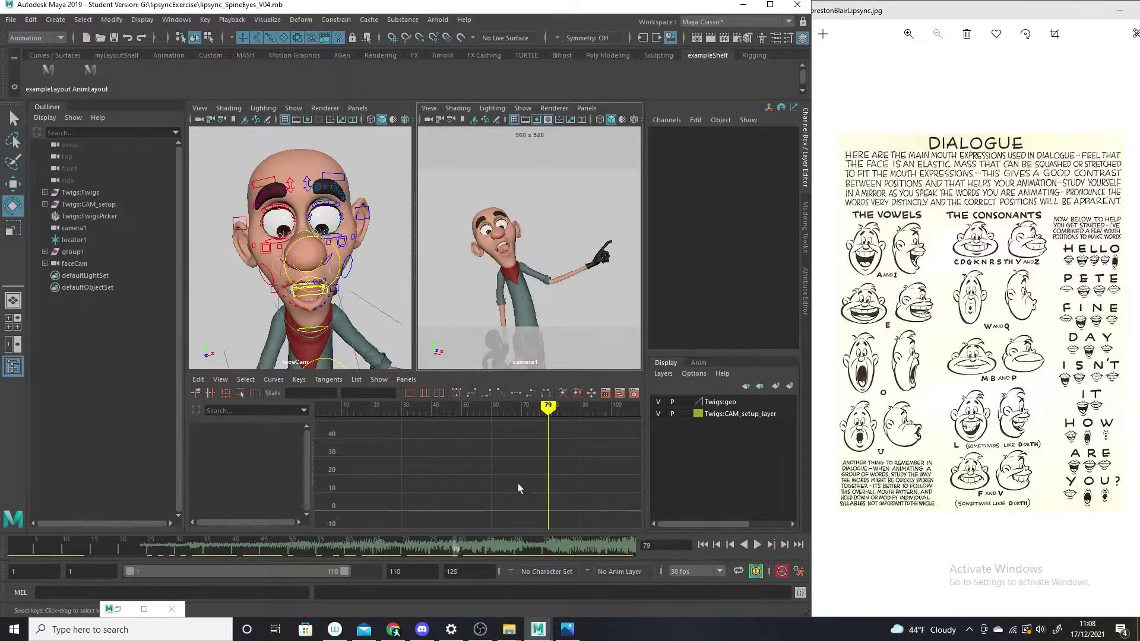
mouse_move(333, 538)
mouse_down()
mouse_move(196, 536)
mouse_move(606, 576)
mouse_up()
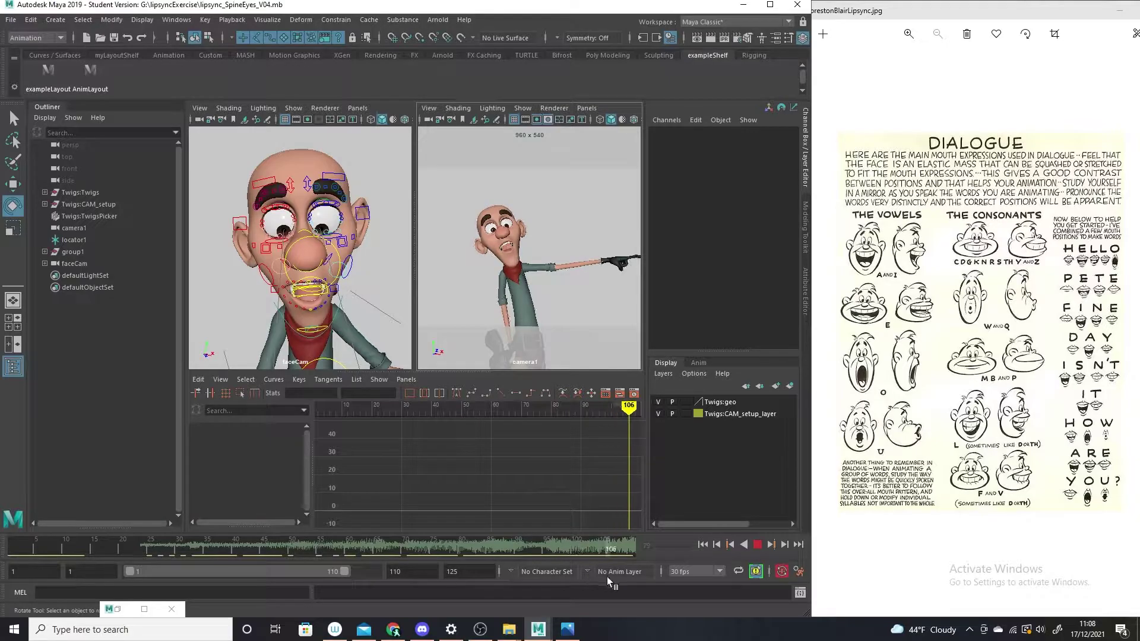
key(Escape)
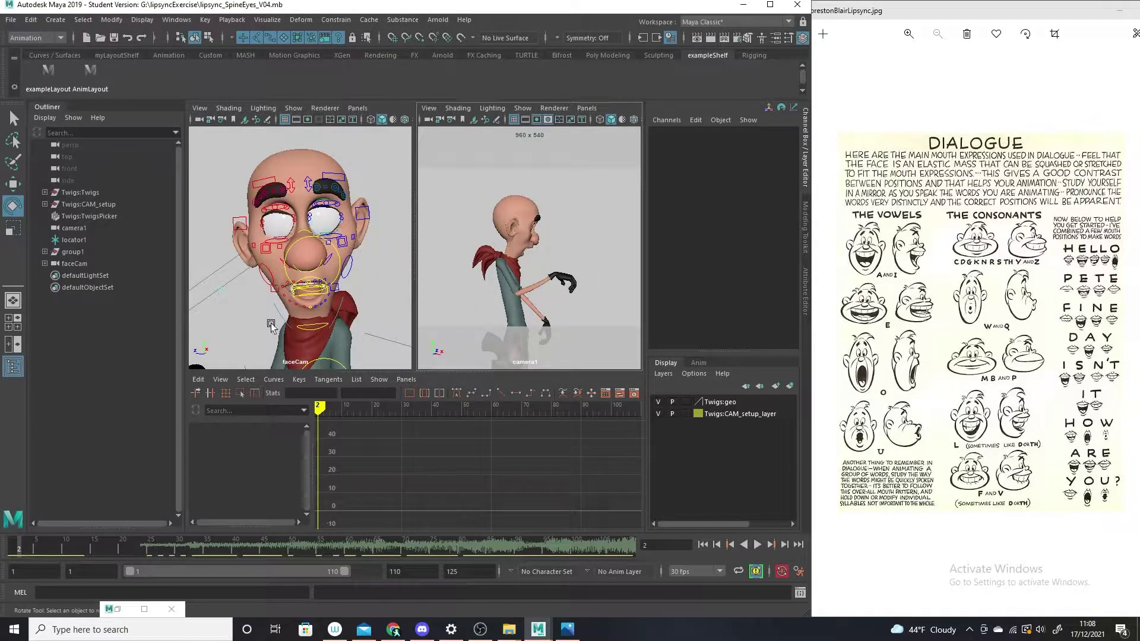
Select both lip-corner controls and play the lip-sync from frame 1, stopping at 18
click(273, 292)
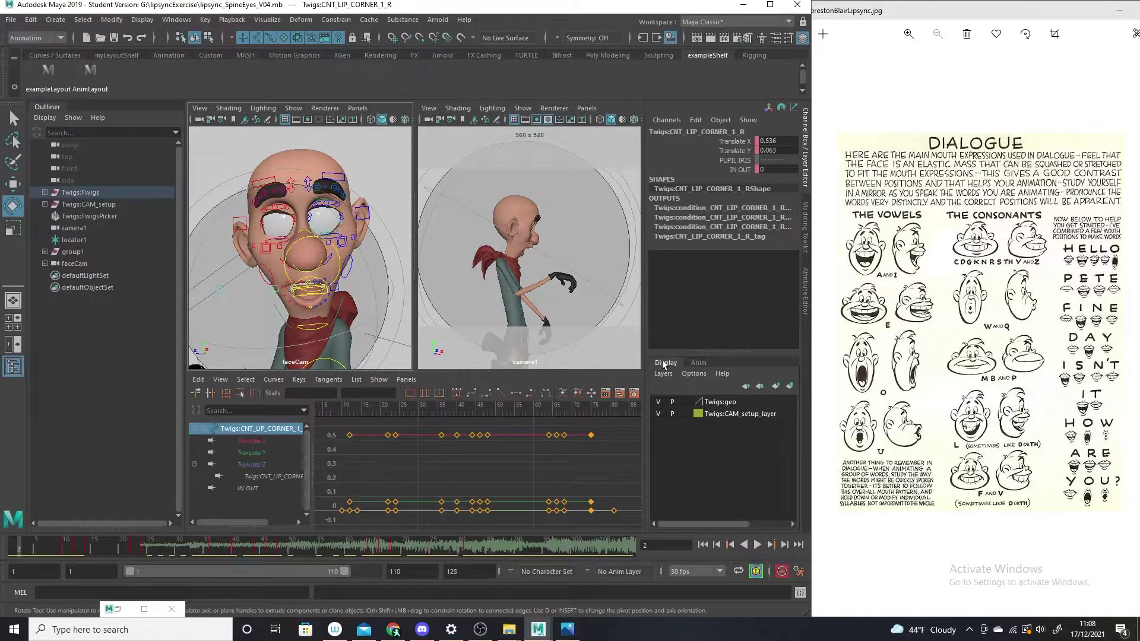
drag(50, 543, 168, 546)
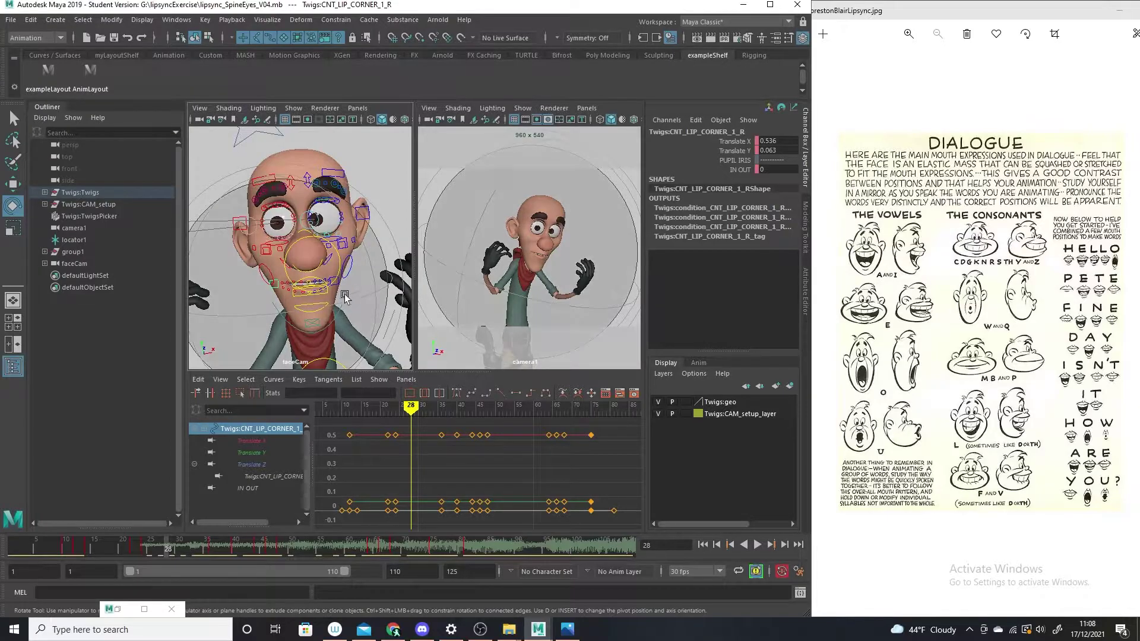
click(379, 232)
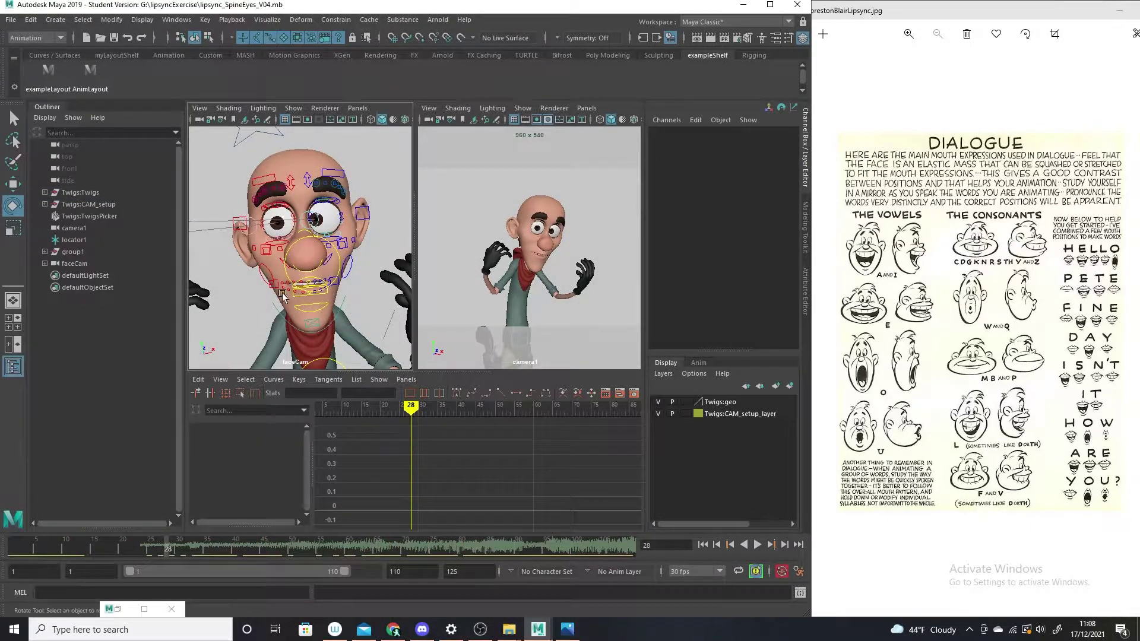
click(273, 290)
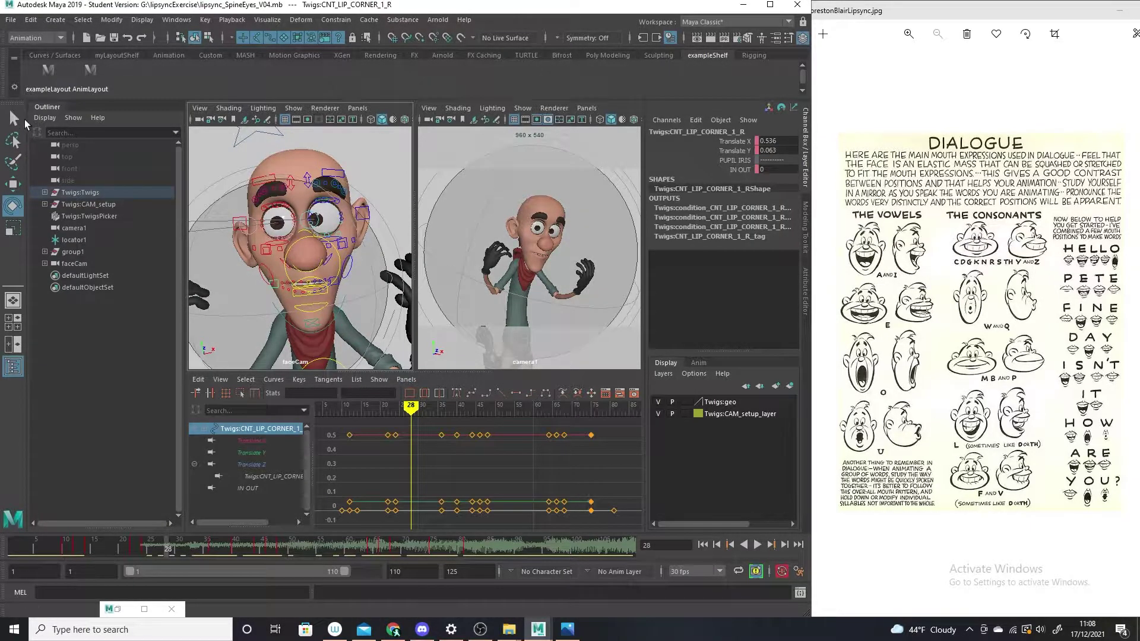
click(13, 119)
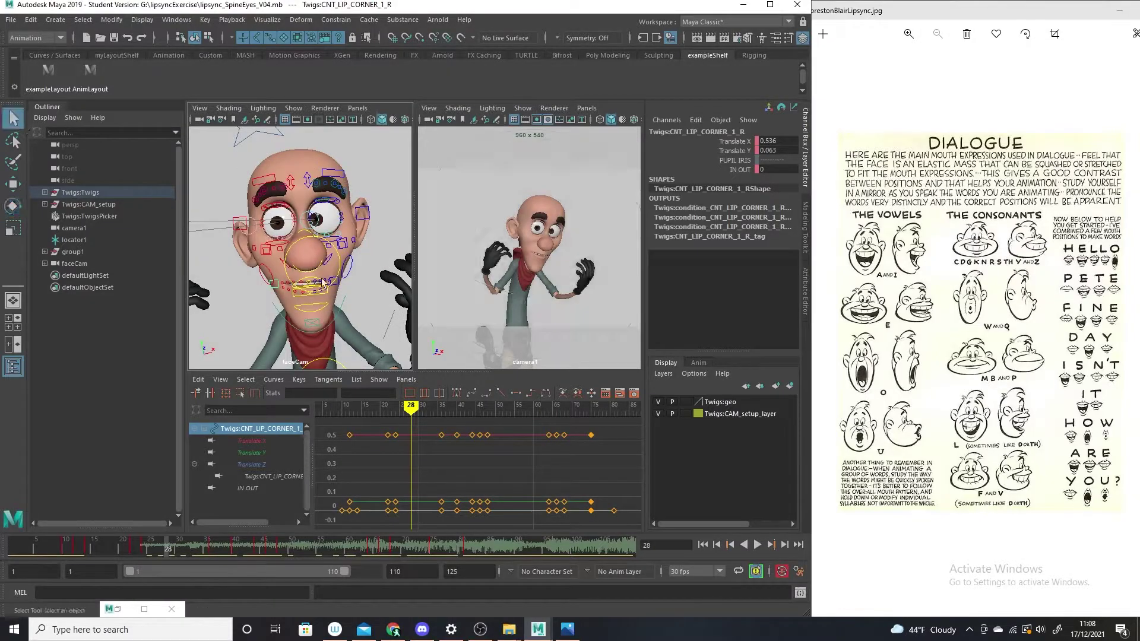
shift+click(337, 287)
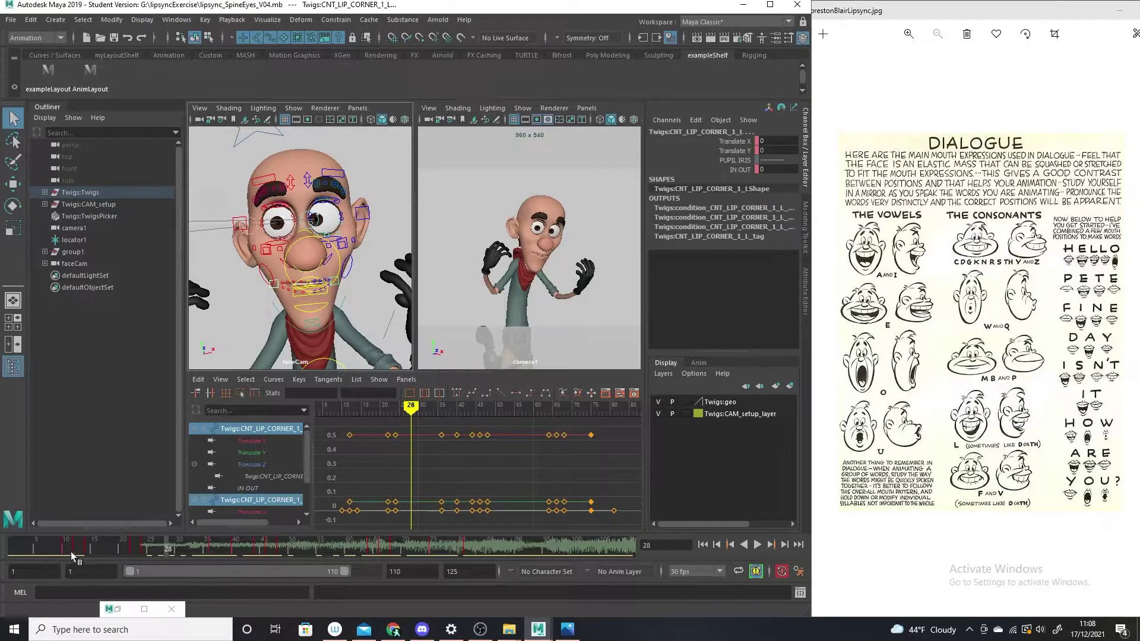
drag(70, 551, 224, 565)
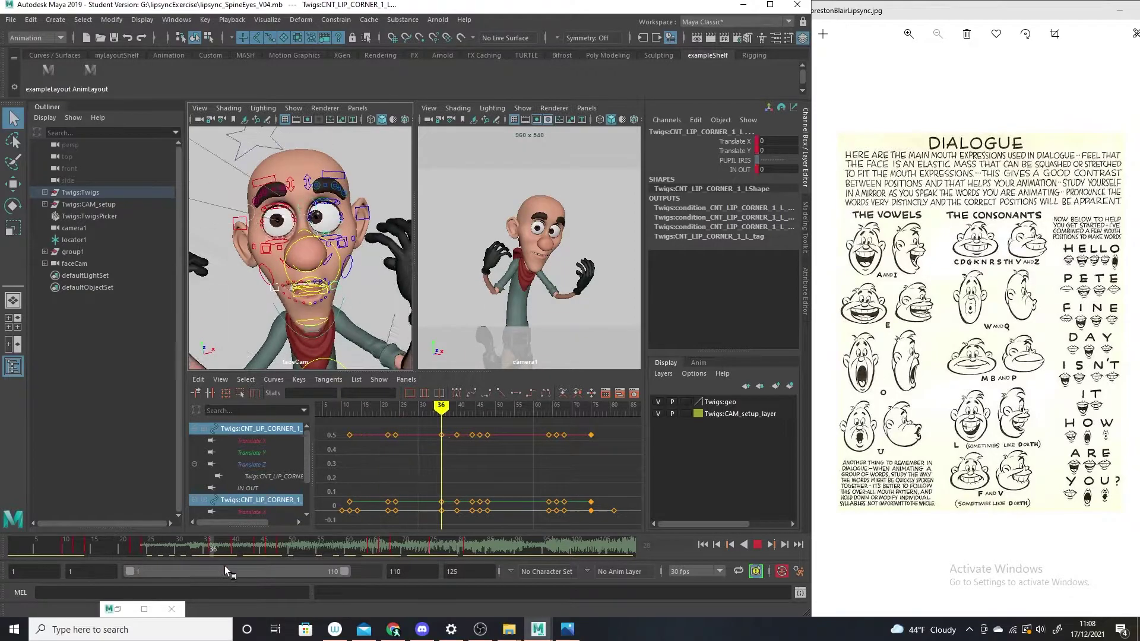
key(alt+shift+v)
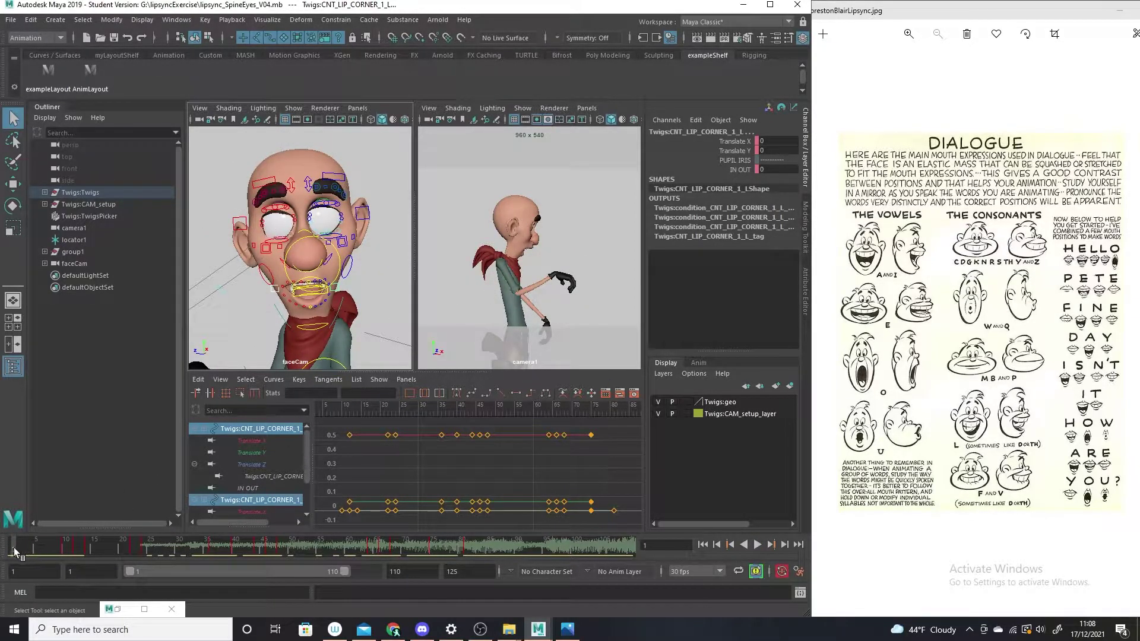
key(alt+v)
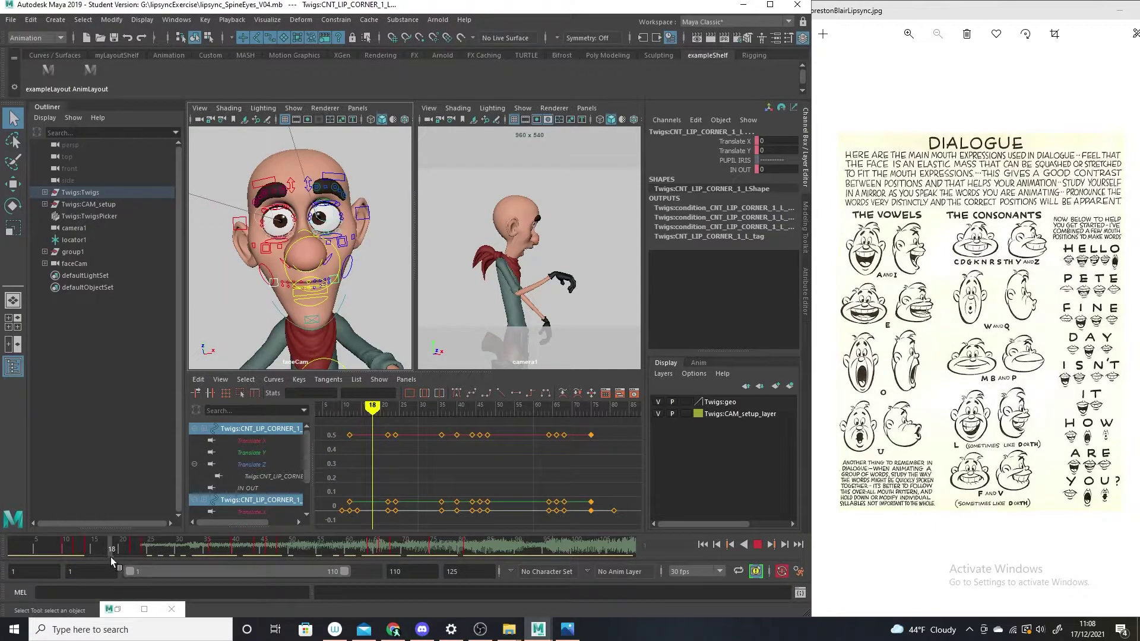
key(alt+v)
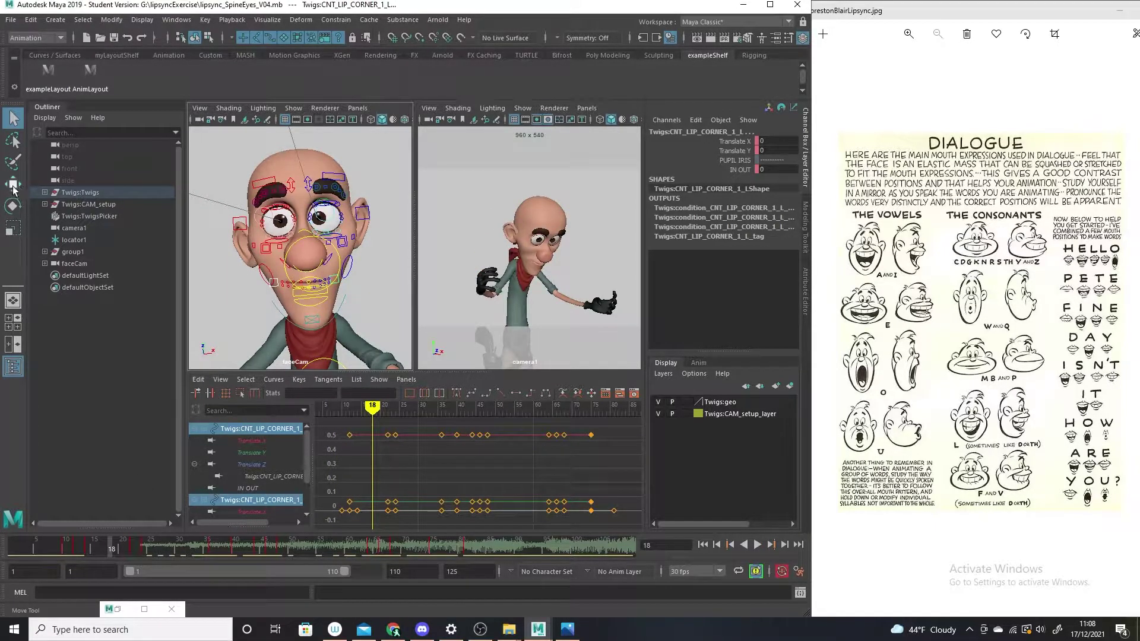
Try pushing a lip corner to Translate X 0.616, then undo the move
click(13, 185)
click(14, 230)
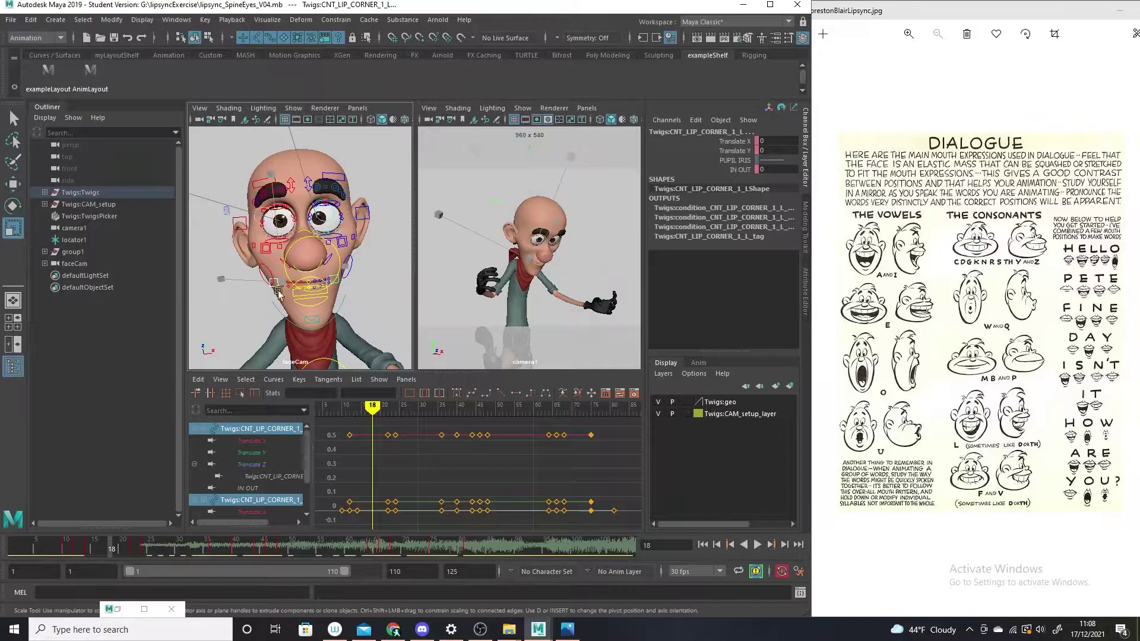
click(382, 274)
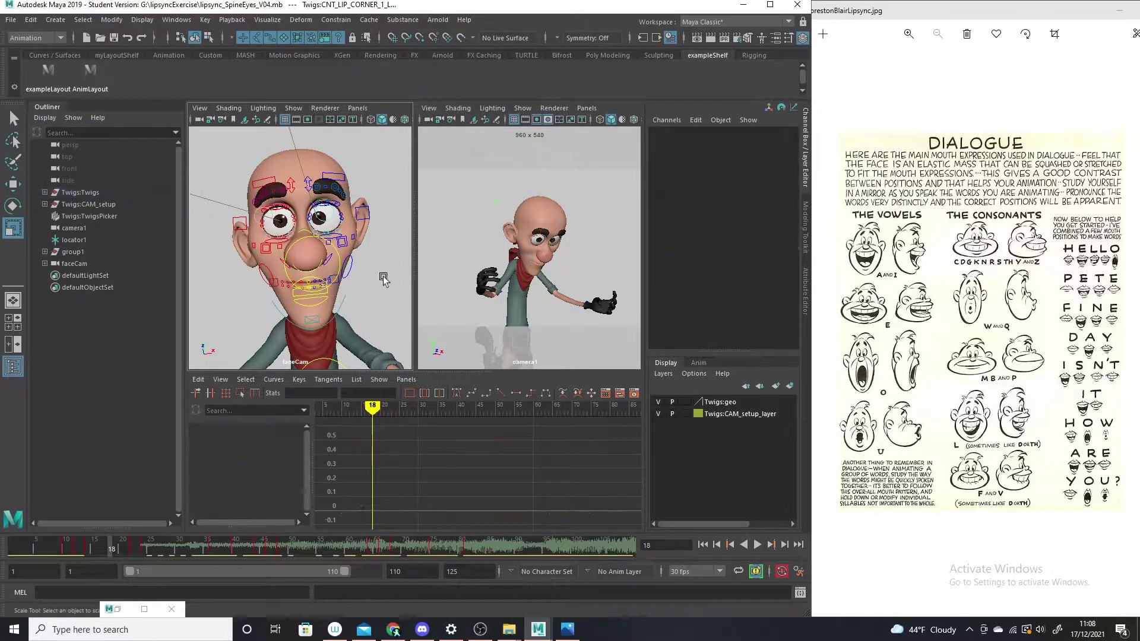
click(268, 297)
key(ctrl+z)
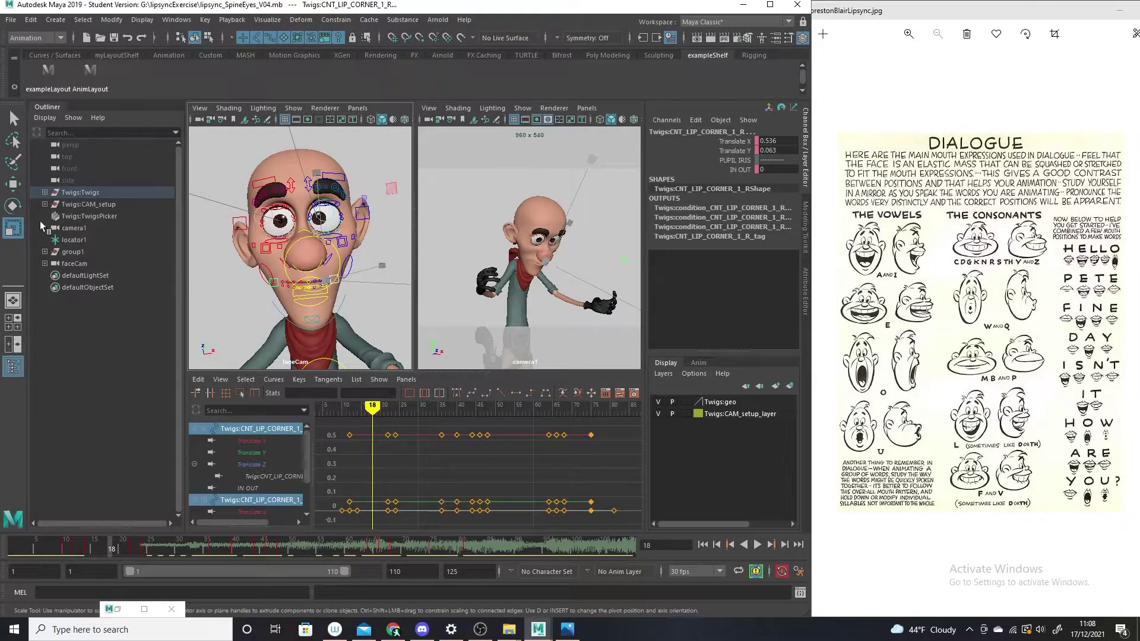
click(16, 190)
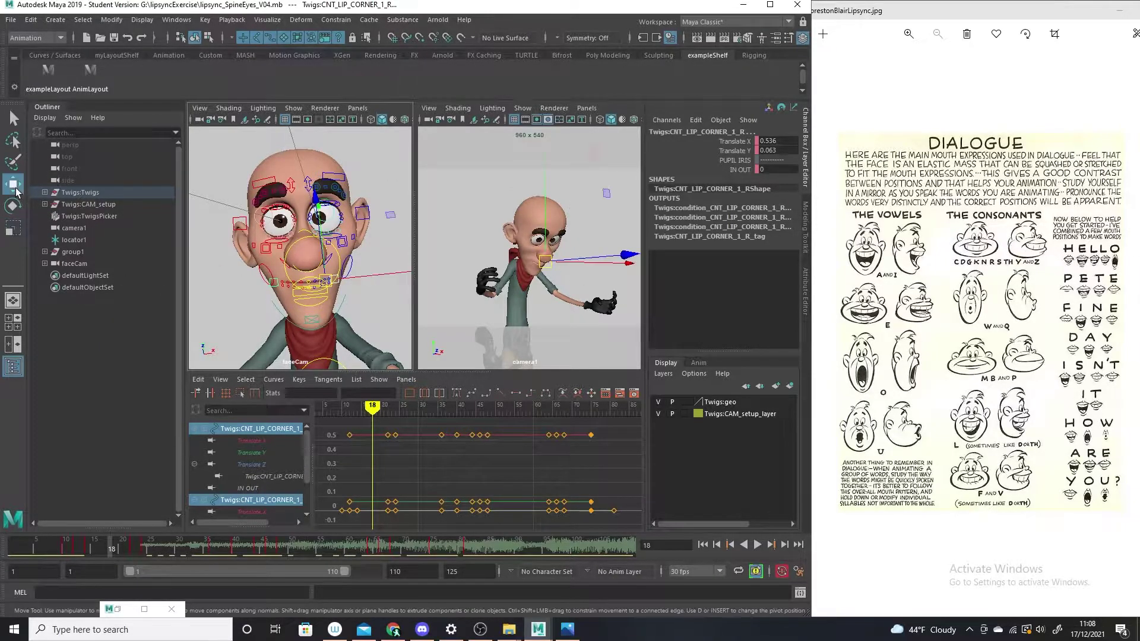
click(737, 141)
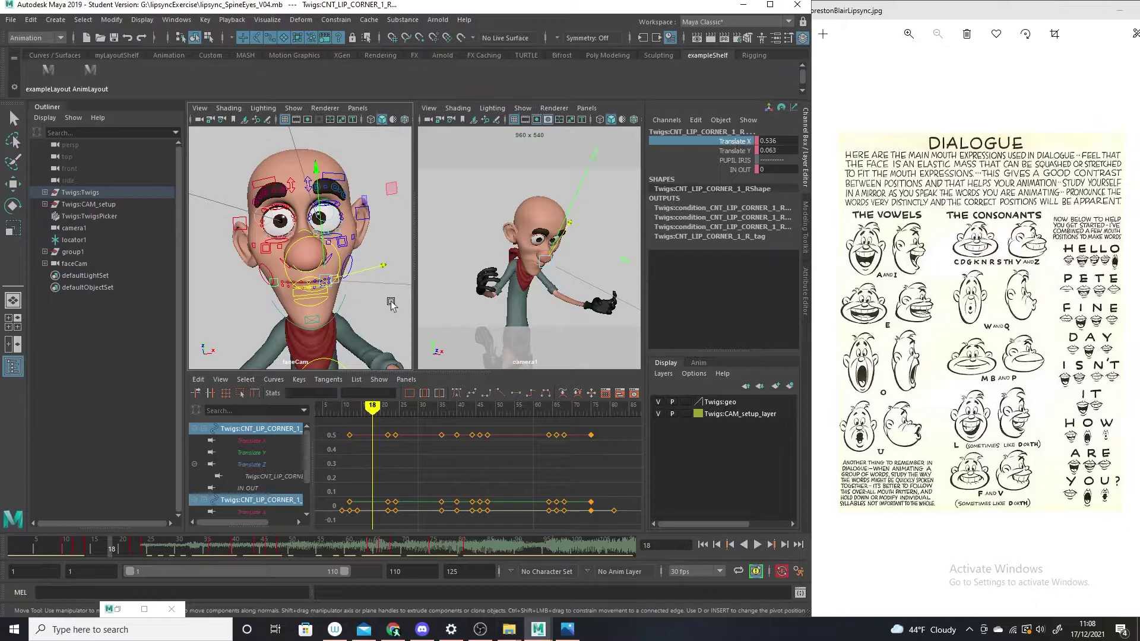
middle_drag(389, 304, 393, 304)
key(ctrl+z)
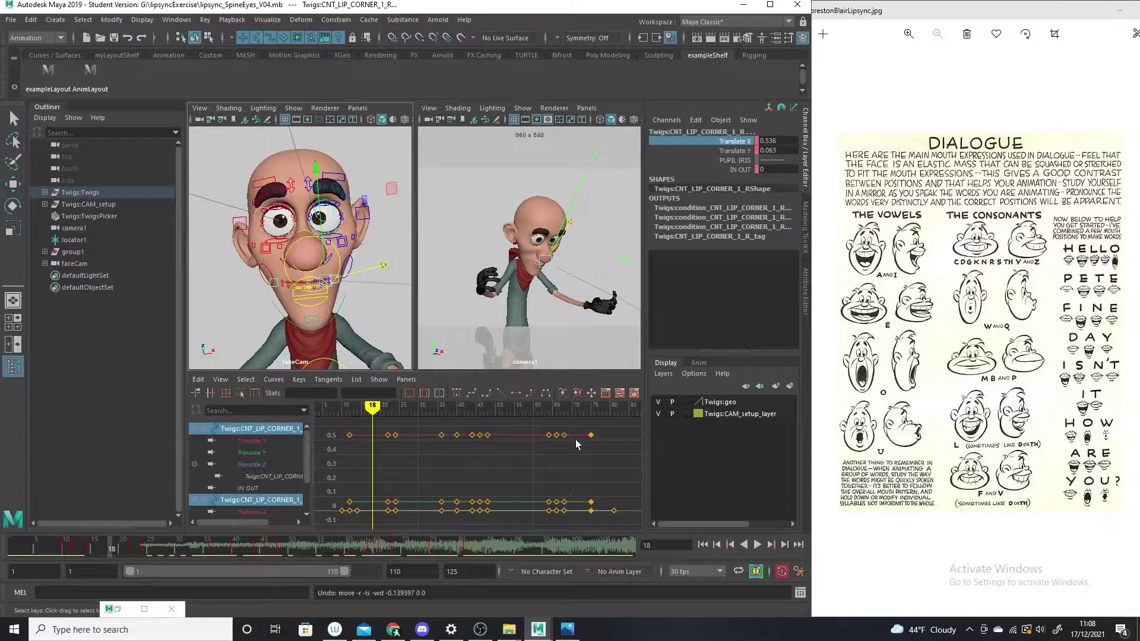
Delete the lip corners' Translate X keys from frame 18 to 75
drag(595, 426, 384, 458)
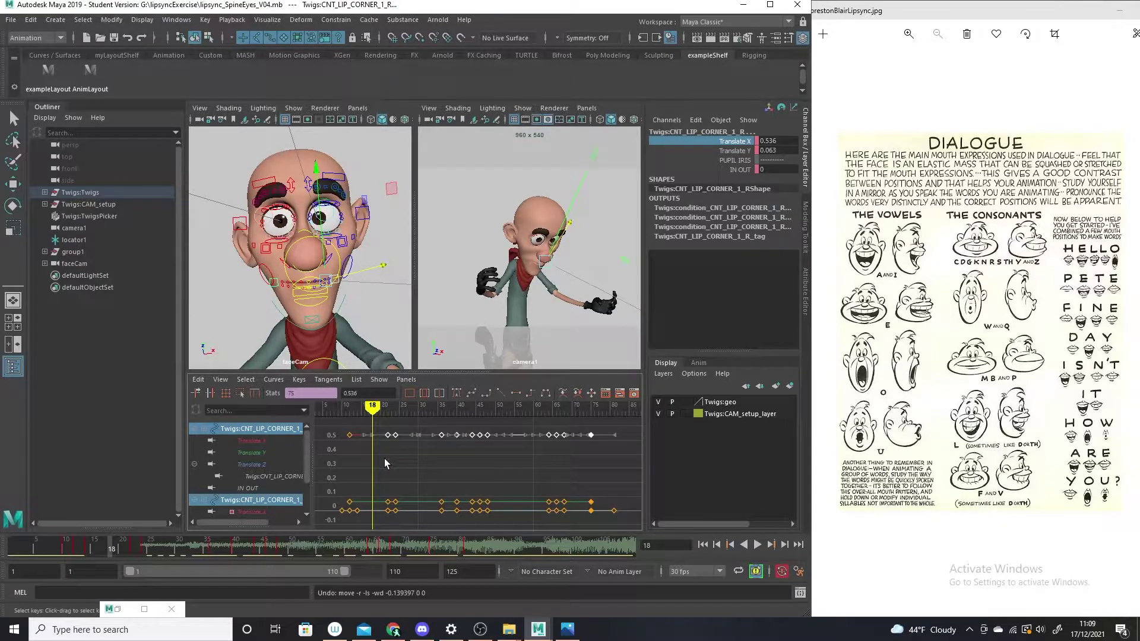
key(Delete)
mouse_move(373, 407)
mouse_down()
mouse_move(343, 410)
mouse_move(382, 421)
mouse_move(365, 408)
mouse_up()
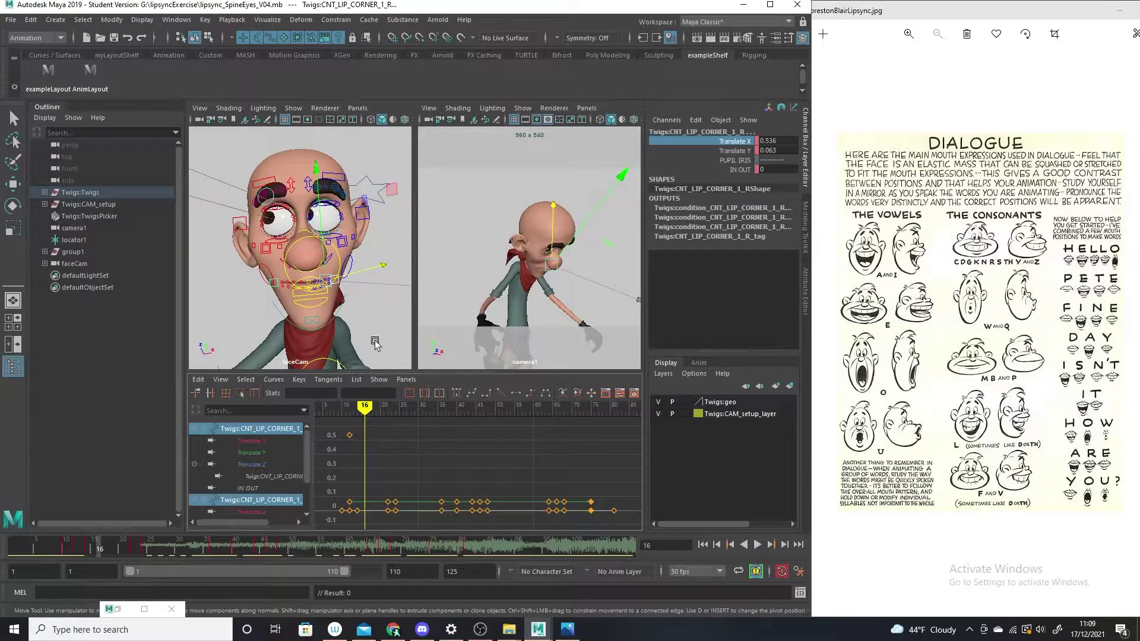
Pull the lip corner inward, key it at frame 16, and frame both corners' Translate X/Y curves
middle_drag(375, 343, 361, 338)
key(s)
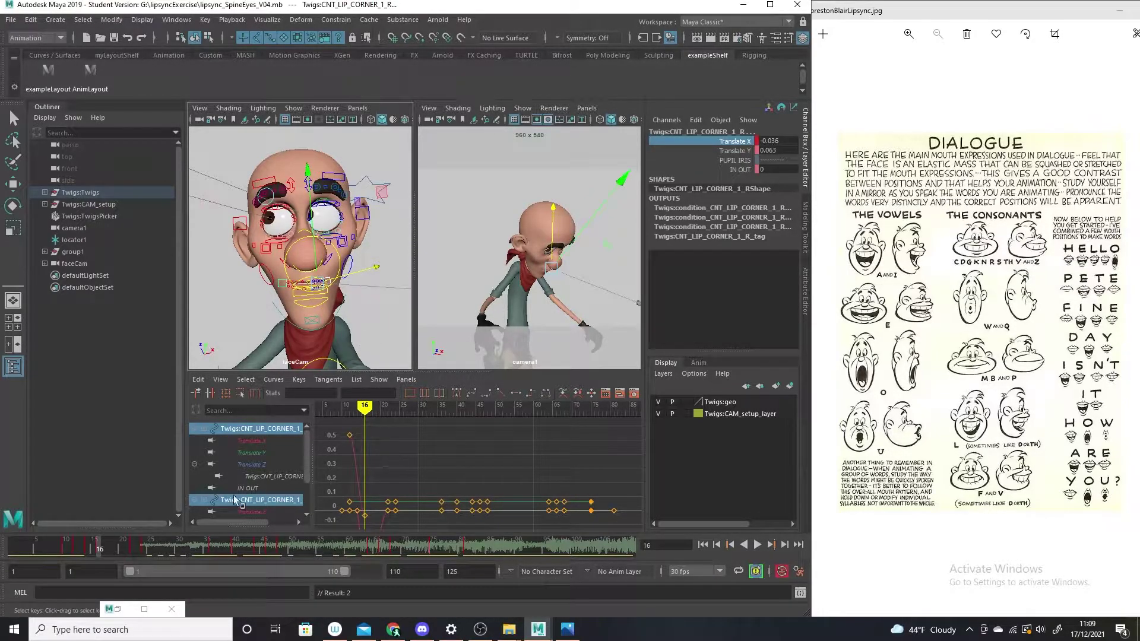
drag(262, 442, 262, 453)
ctrl+click(262, 511)
key(f)
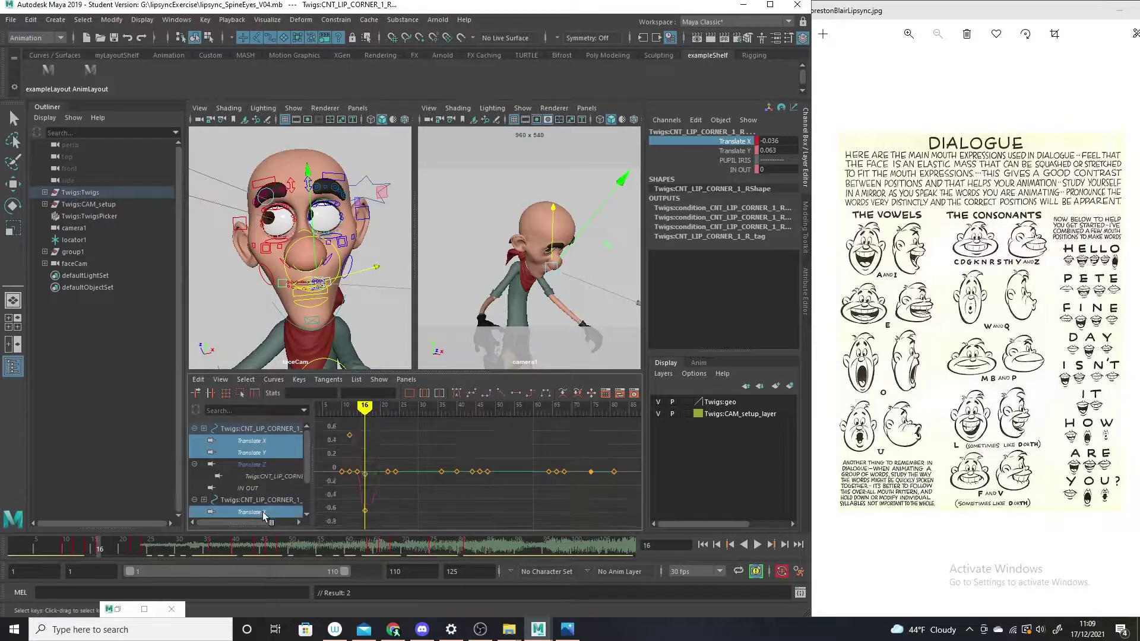
alt+shift+right_drag(397, 490, 402, 494)
alt+middle_drag(532, 492, 600, 489)
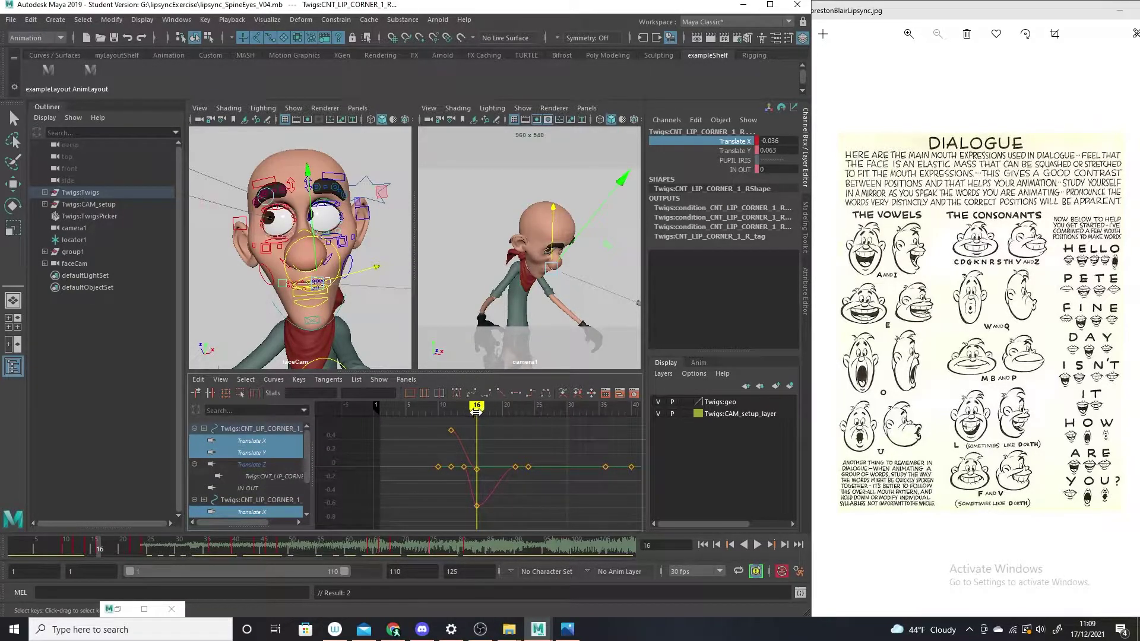
Move the right lip corner to Translate X -0.185, key it, and deselect
click(264, 280)
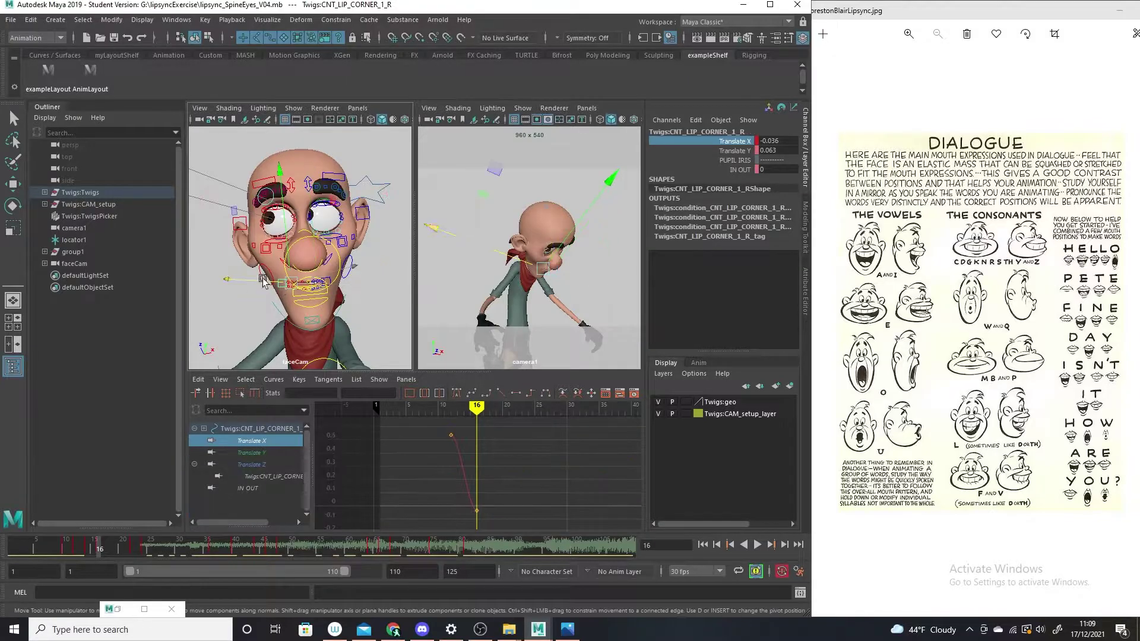
drag(264, 280, 239, 283)
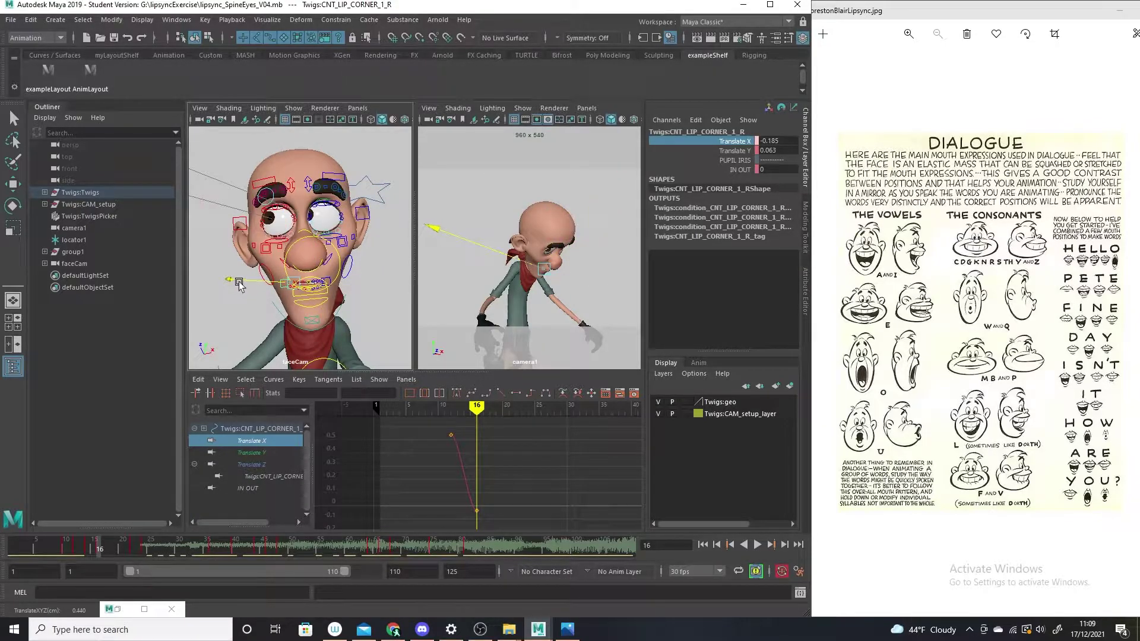
key(s)
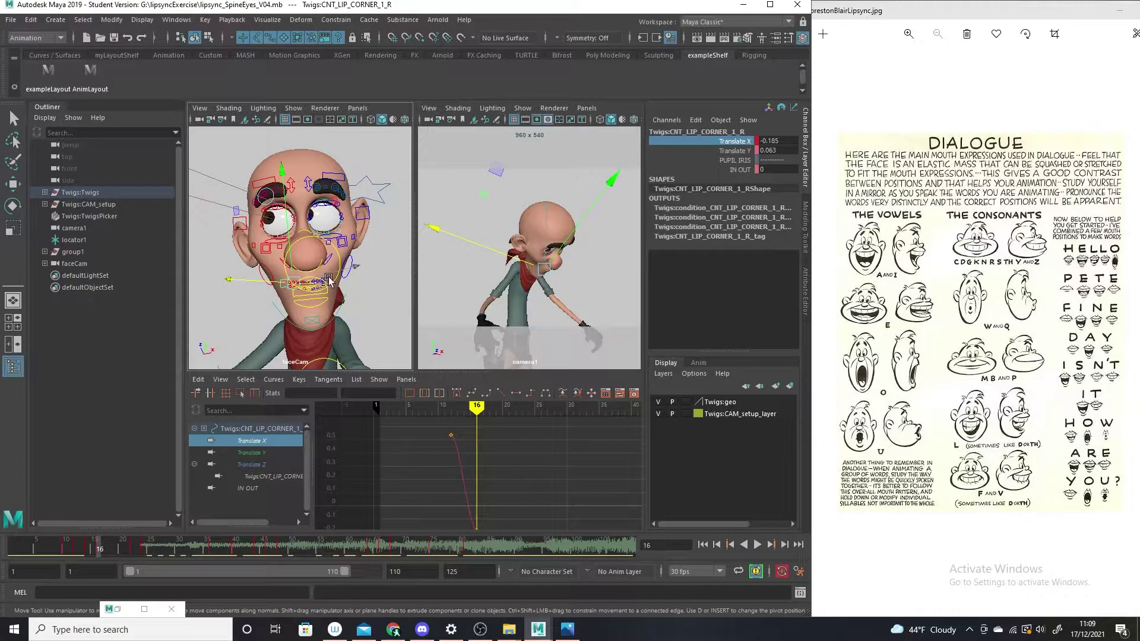
click(329, 281)
click(363, 307)
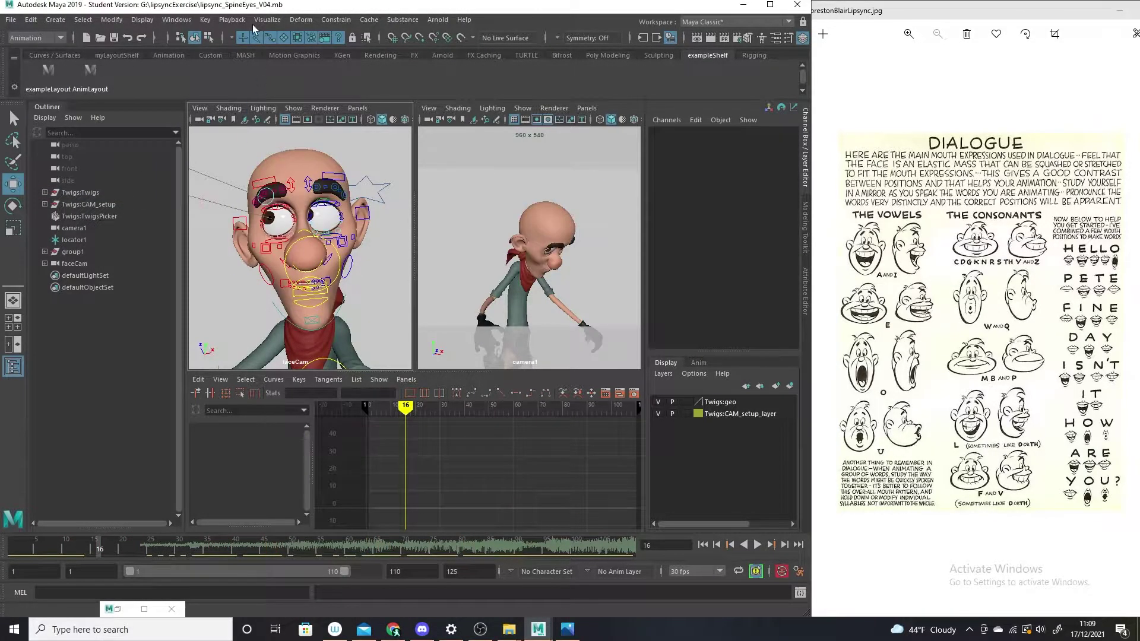
Key the right lip corner at frame 22 with Translate X -0.292
click(278, 292)
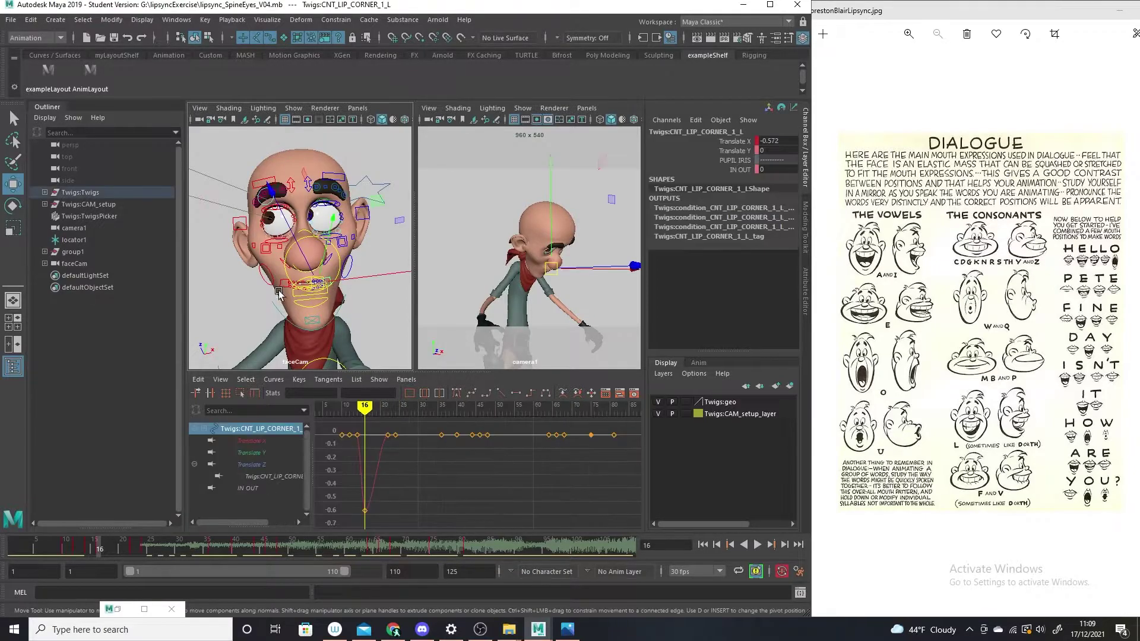
shift+click(334, 291)
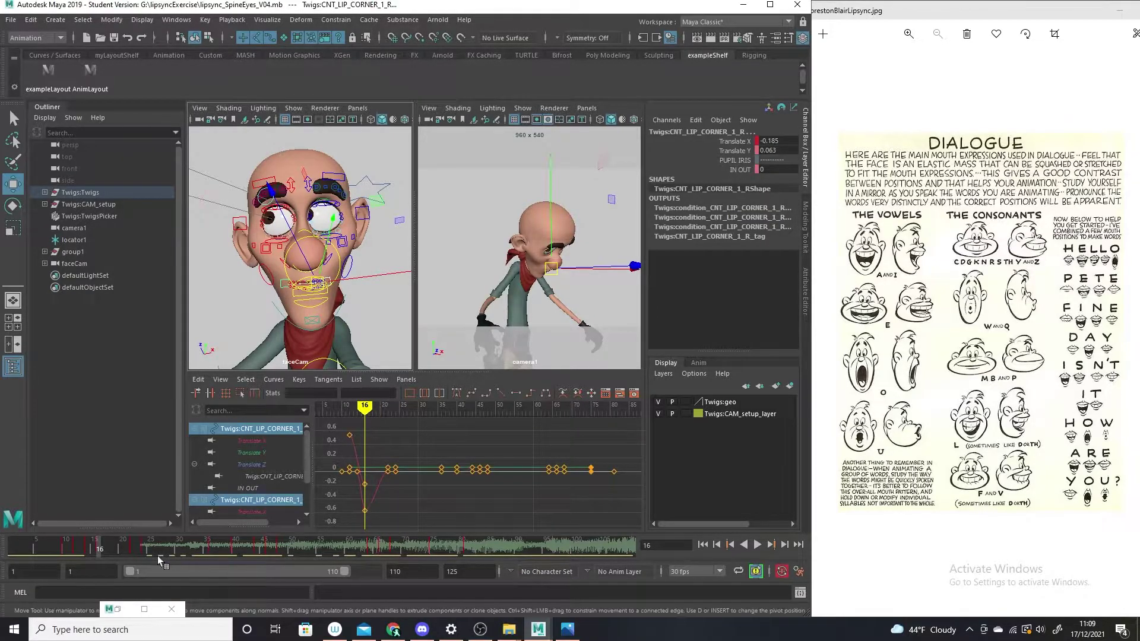
mouse_move(96, 551)
mouse_down()
mouse_move(124, 547)
mouse_move(123, 528)
mouse_move(133, 533)
mouse_up()
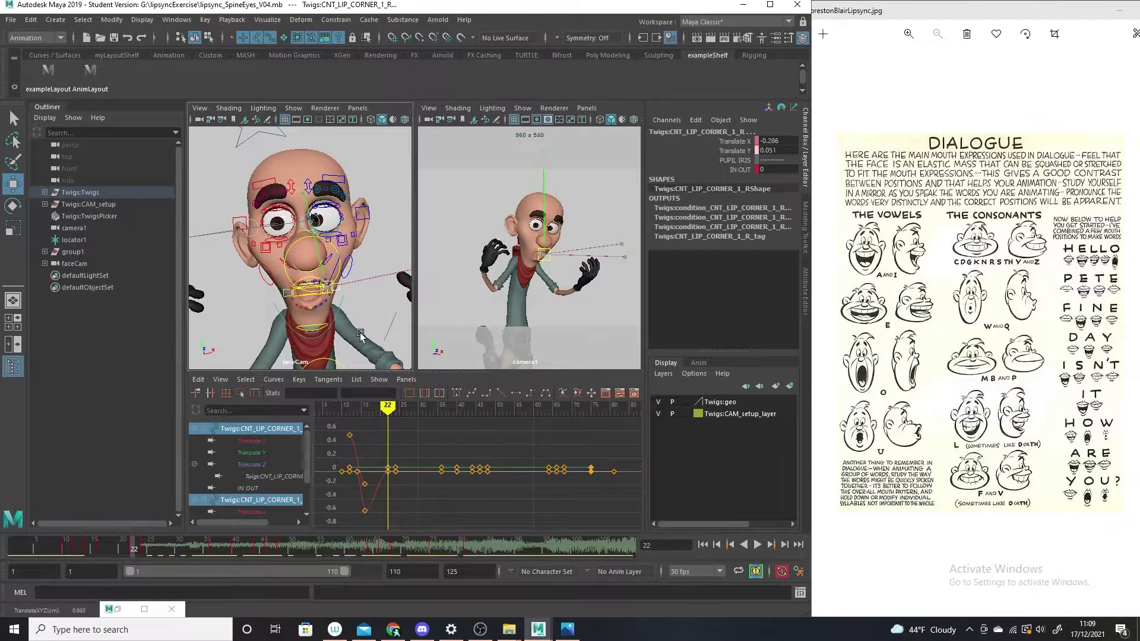
key(ctrl+z)
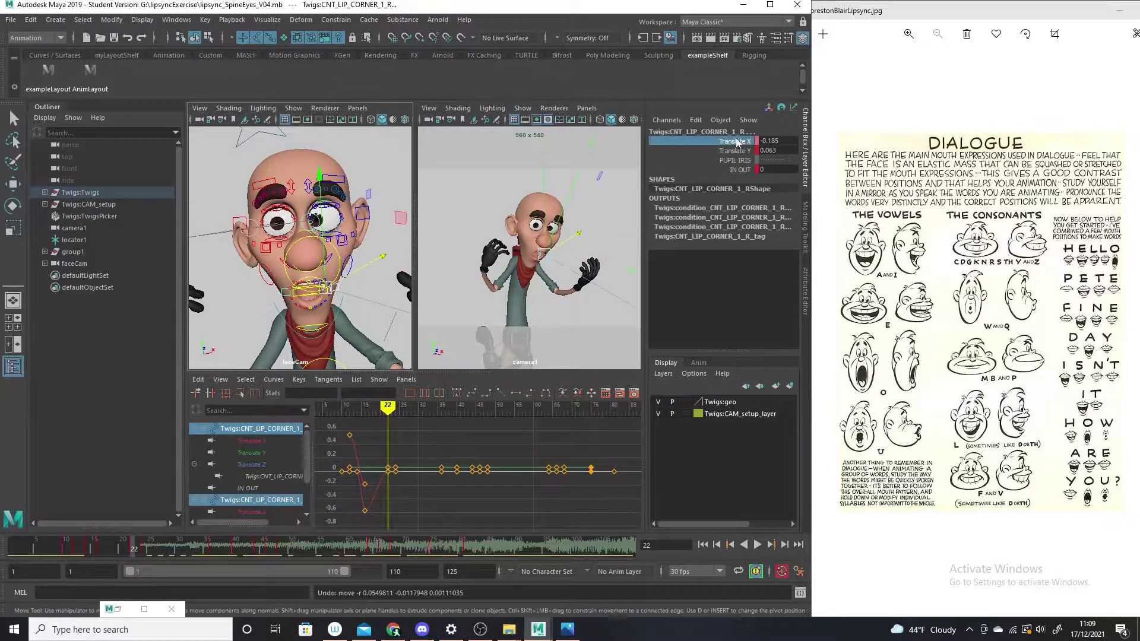
click(747, 141)
middle_drag(356, 326, 351, 327)
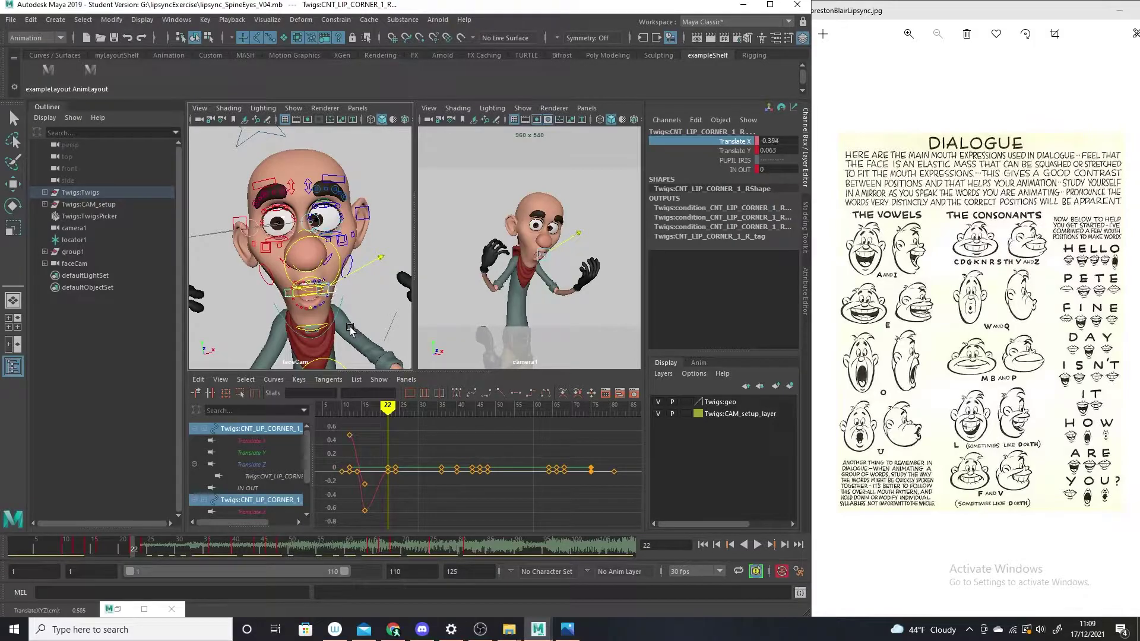
key(s)
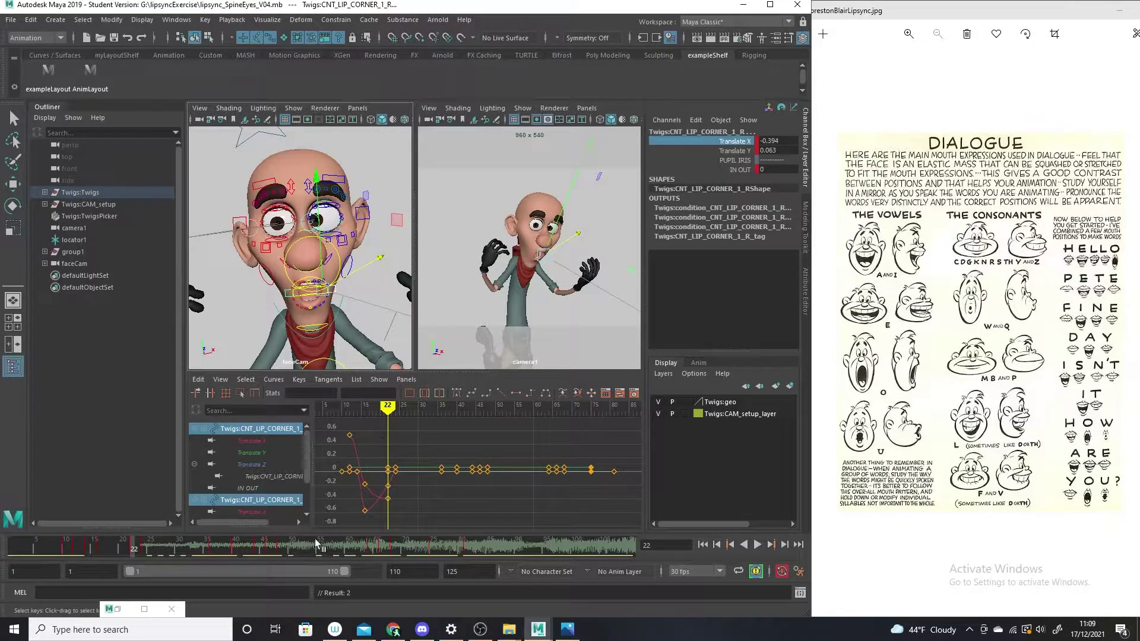
mouse_move(131, 551)
mouse_down()
mouse_move(45, 522)
mouse_move(149, 529)
mouse_up()
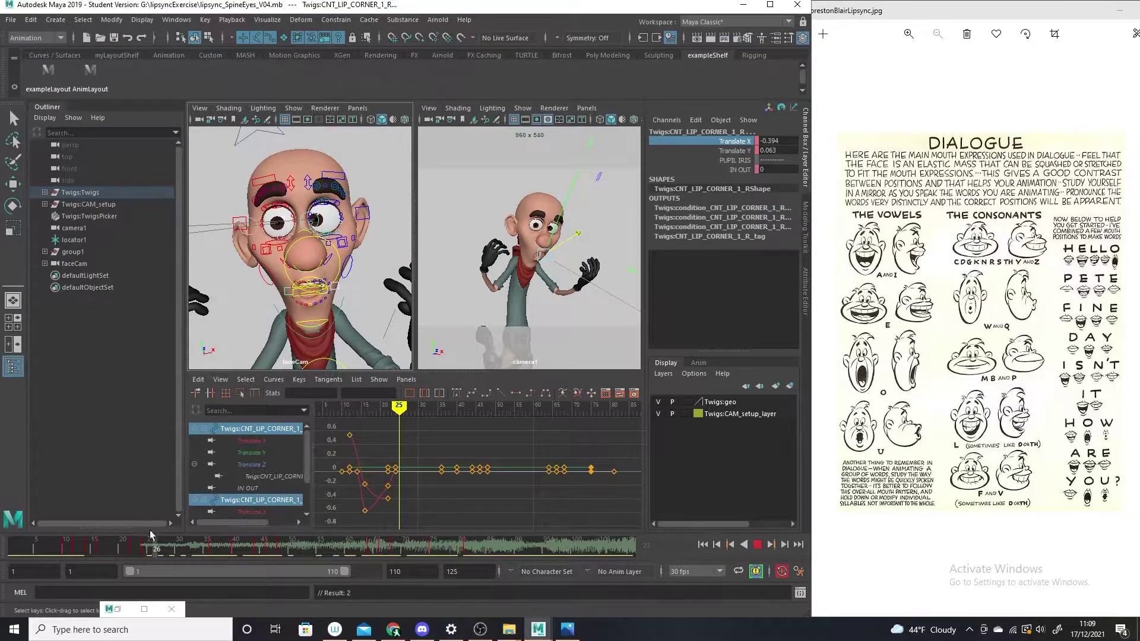
Key the left lip corner inward at frame 25 and delete its extra frame-24 Translate X key
click(371, 288)
click(340, 289)
drag(378, 286, 365, 280)
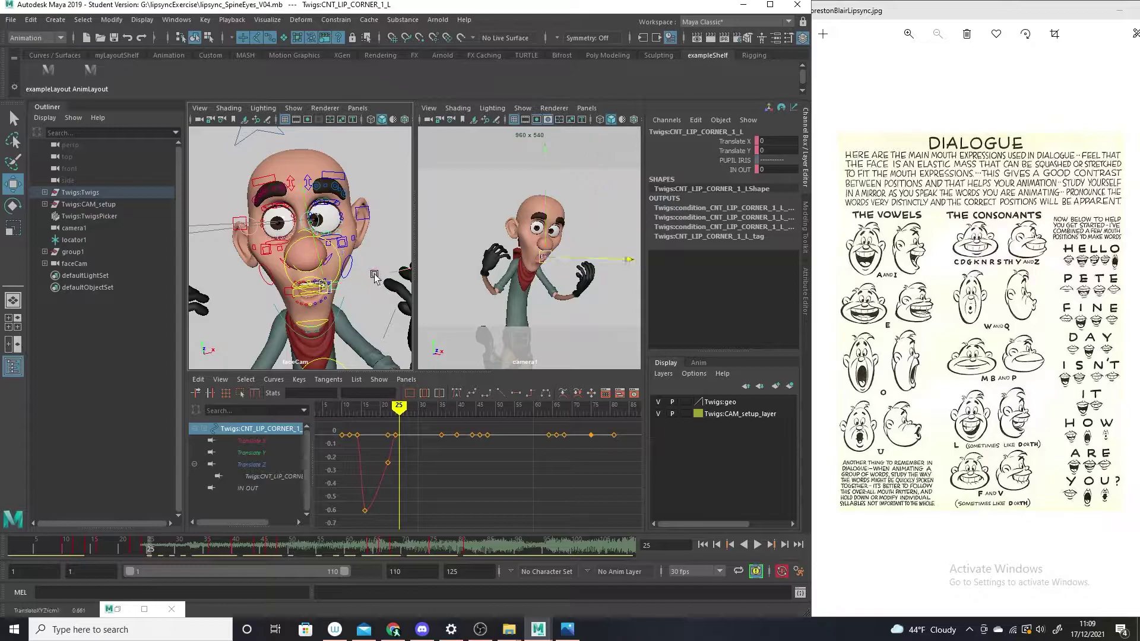
key(s)
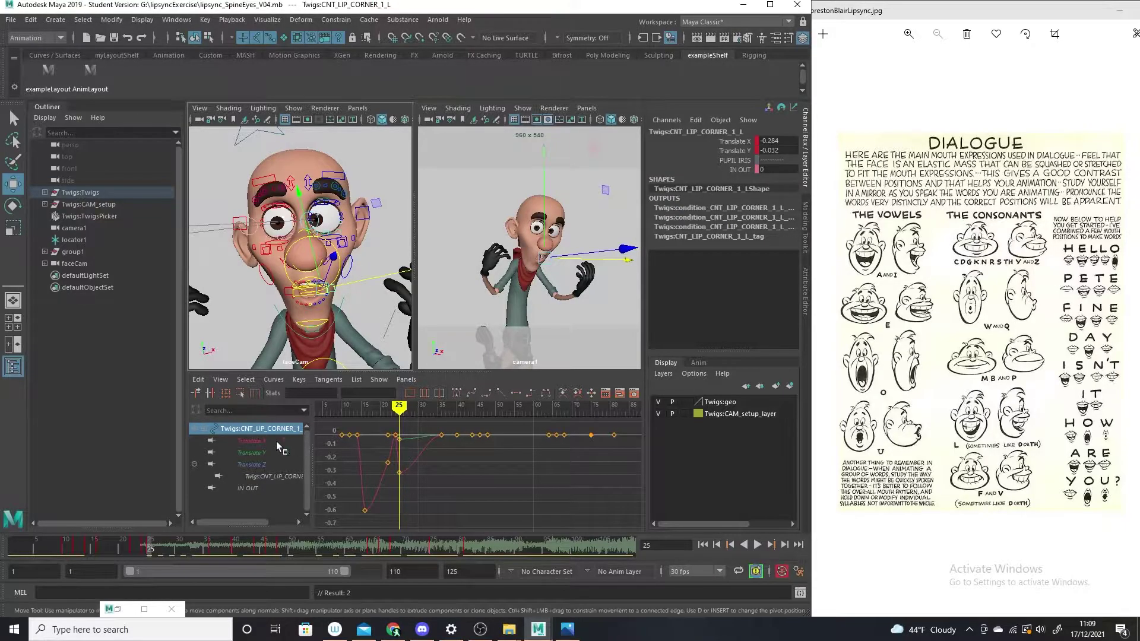
click(250, 441)
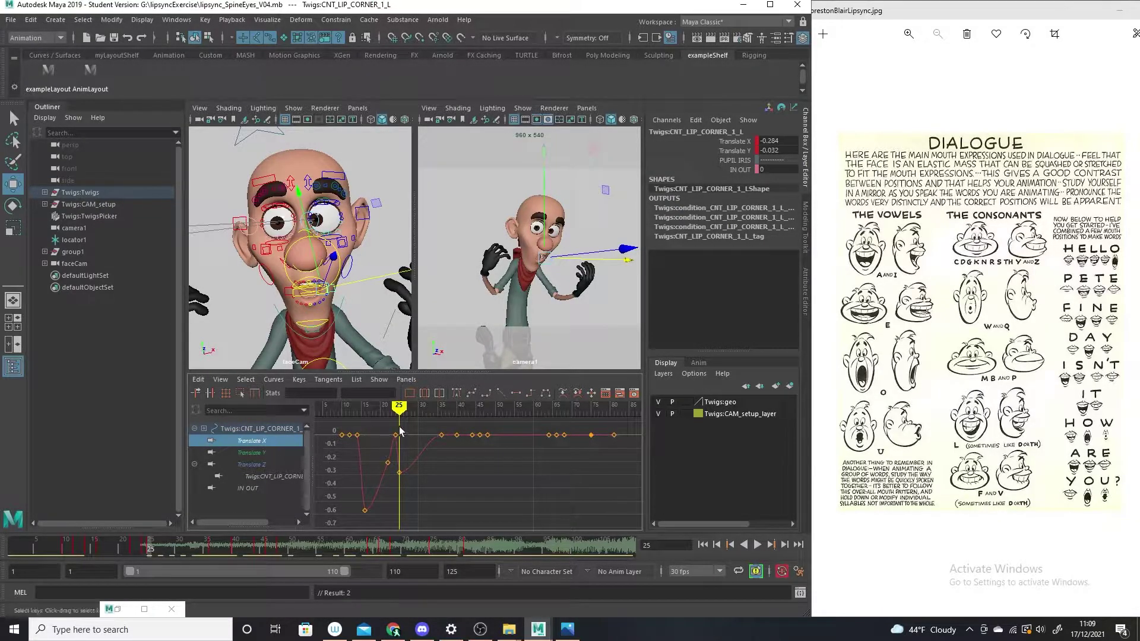
drag(404, 428, 387, 453)
key(Delete)
click(480, 629)
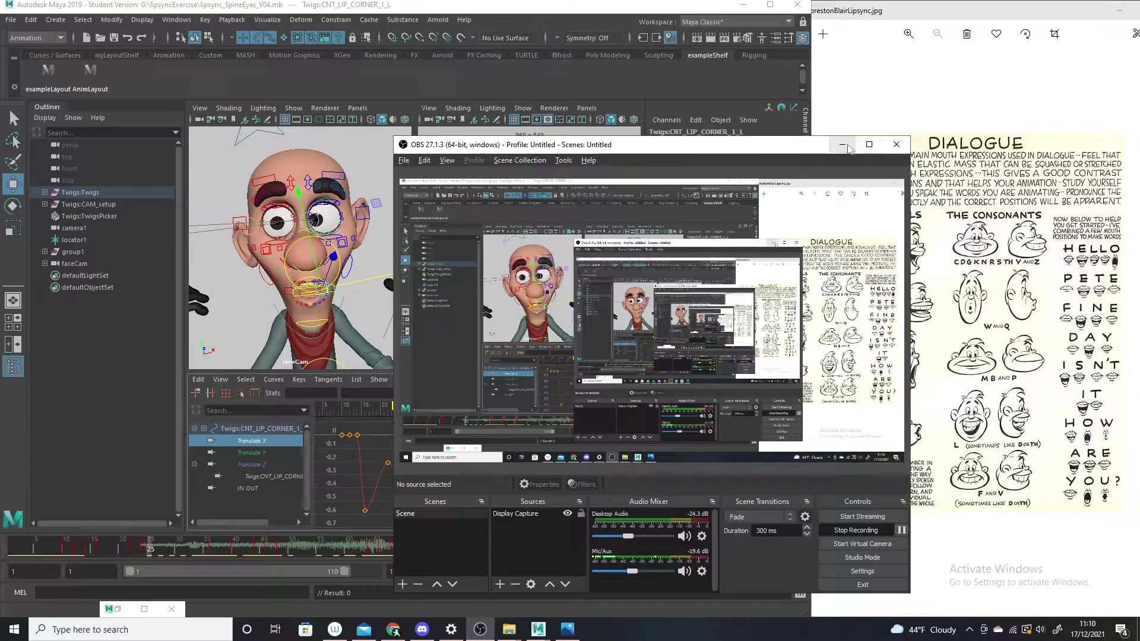
click(481, 629)
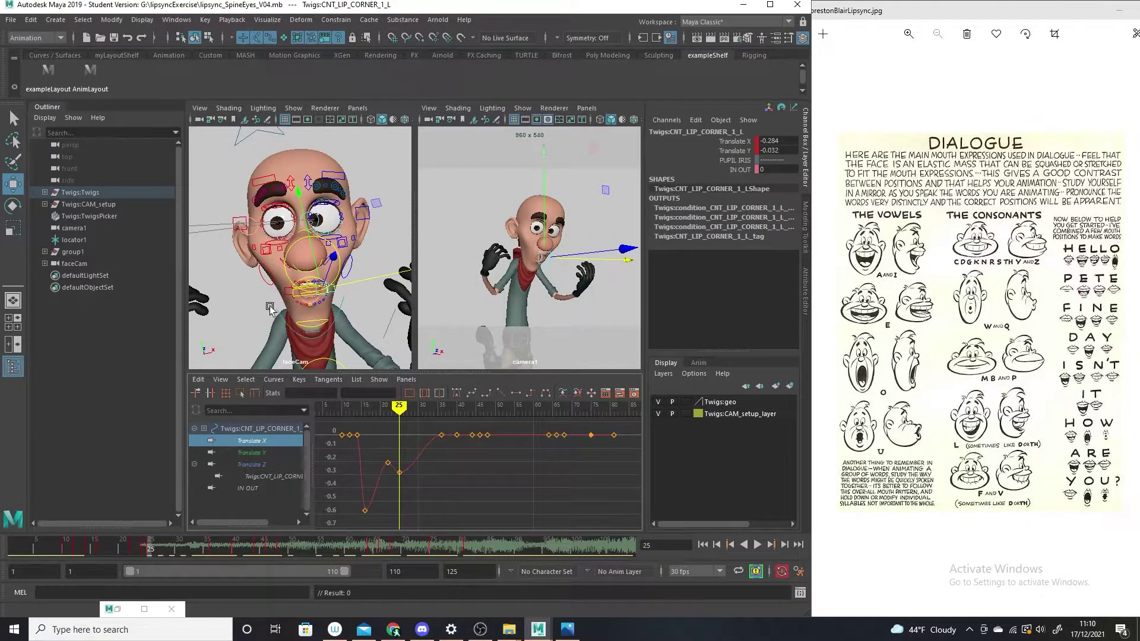
Lower both lip corners' frame-22 Translate X key to about -0.4
click(324, 294)
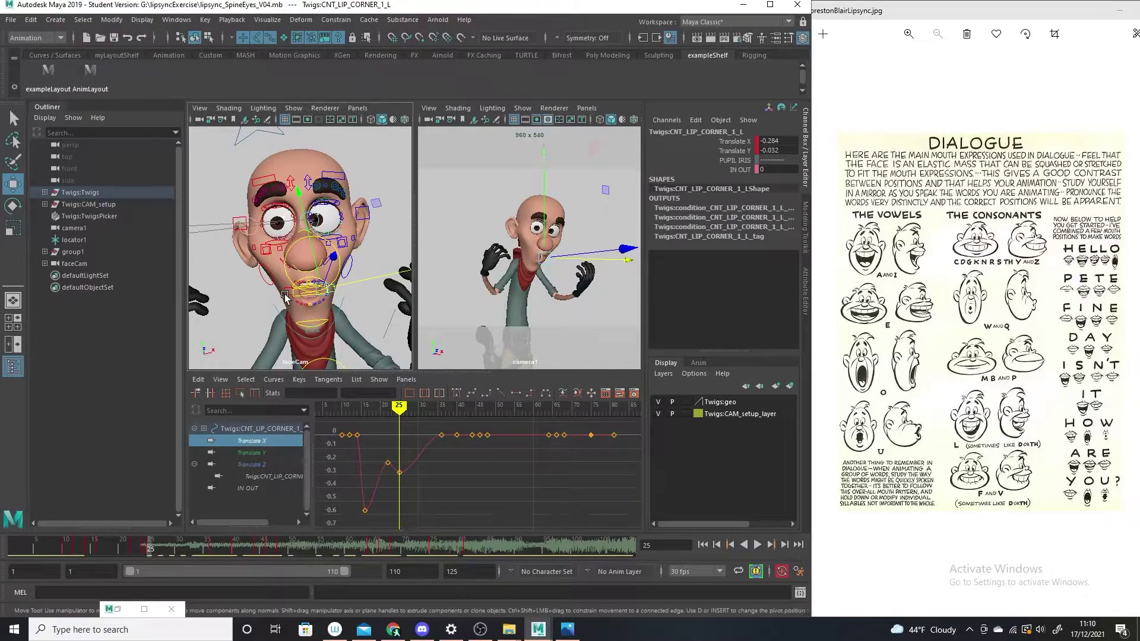
shift+click(336, 291)
click(260, 442)
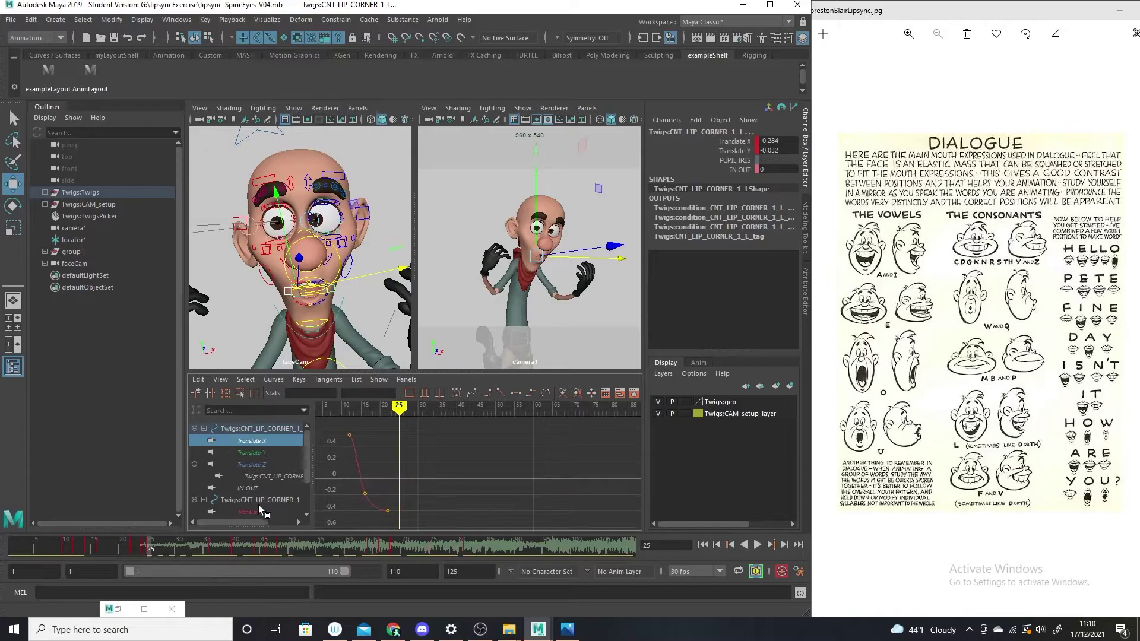
ctrl+click(268, 513)
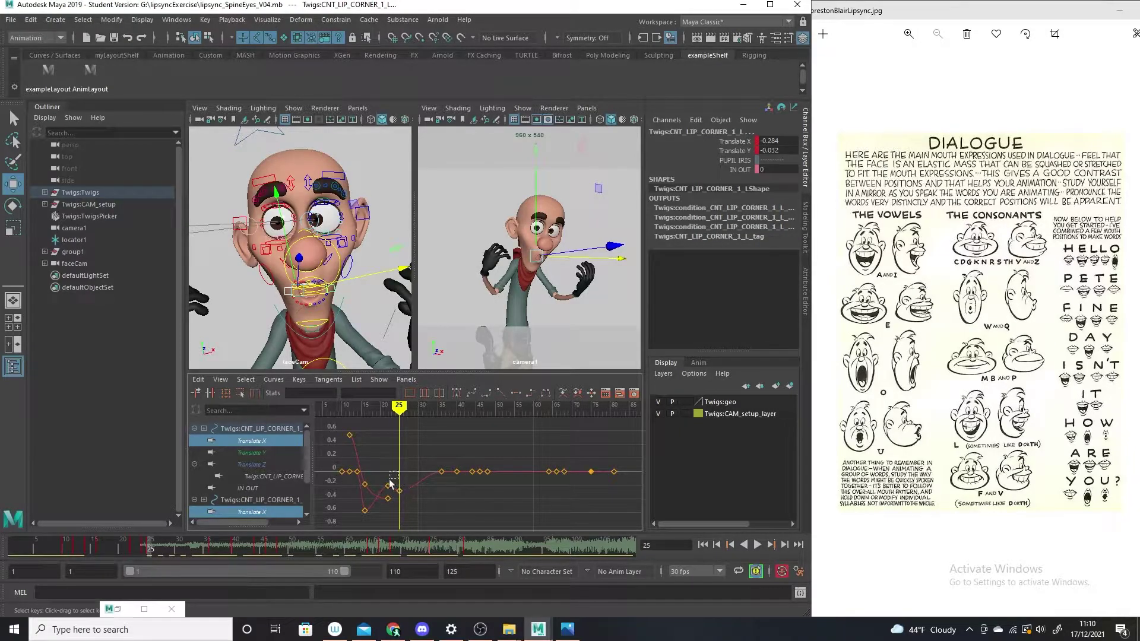
drag(389, 479, 383, 490)
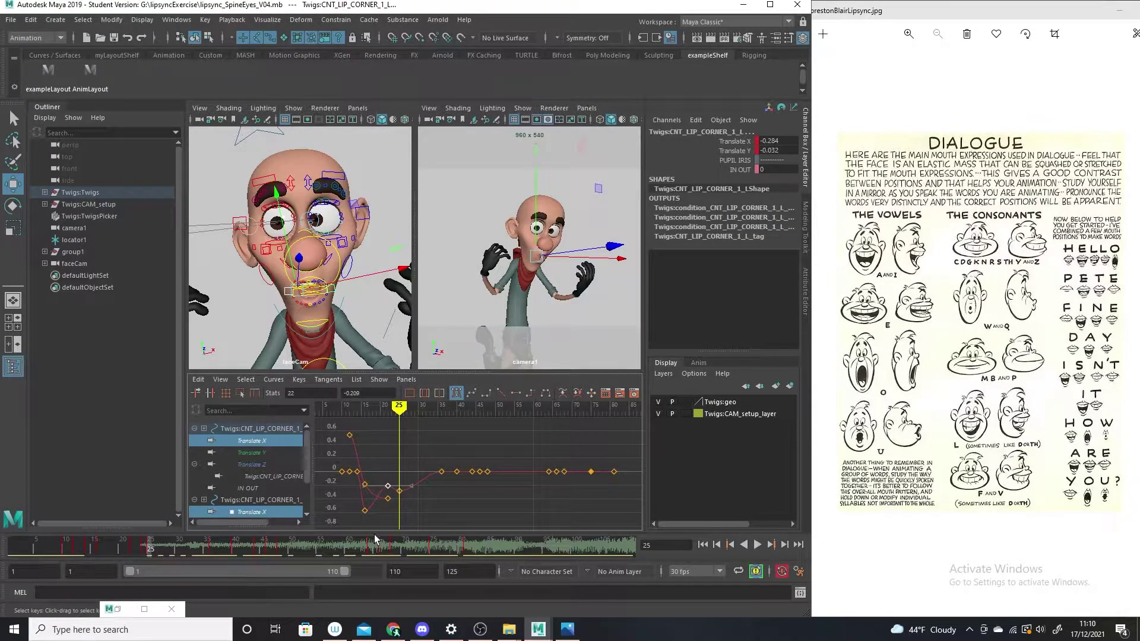
click(394, 482)
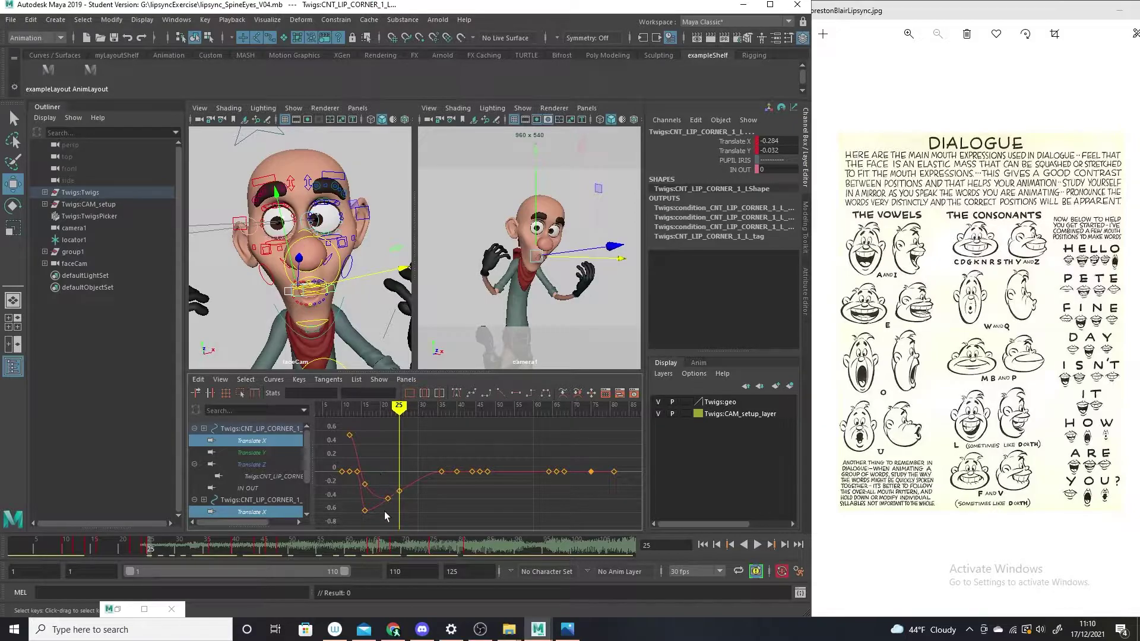
mouse_move(412, 419)
mouse_down()
mouse_move(343, 419)
mouse_move(412, 428)
mouse_move(409, 410)
mouse_move(377, 413)
mouse_move(423, 417)
mouse_up()
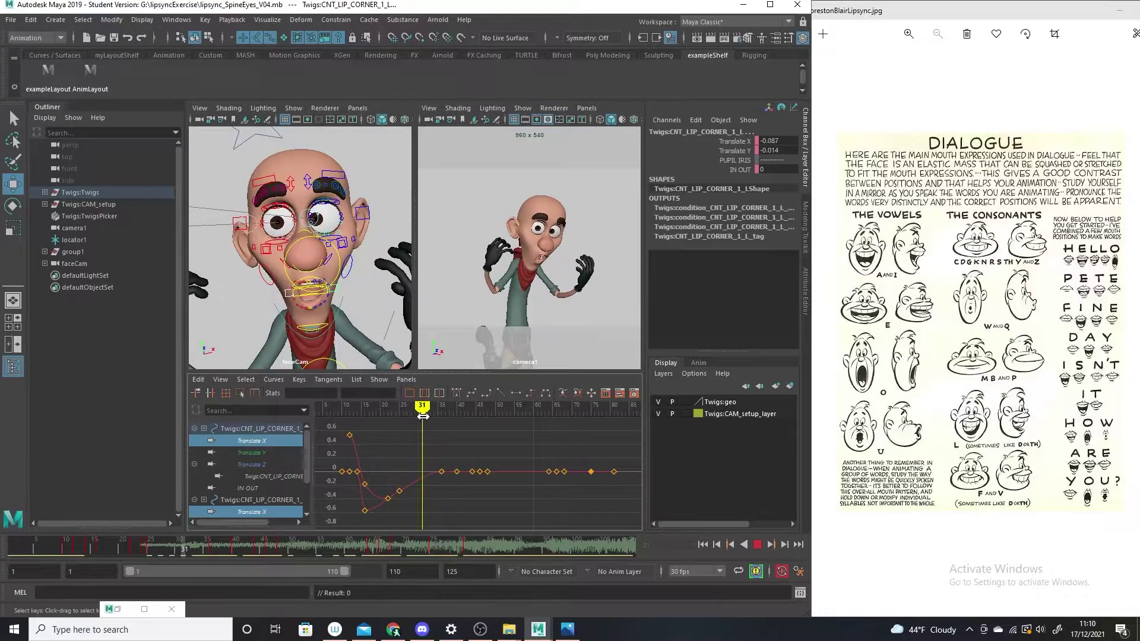
Key the left lip corner at frame 31 (Translate X -0.319) and delete its key near frame 27
click(338, 291)
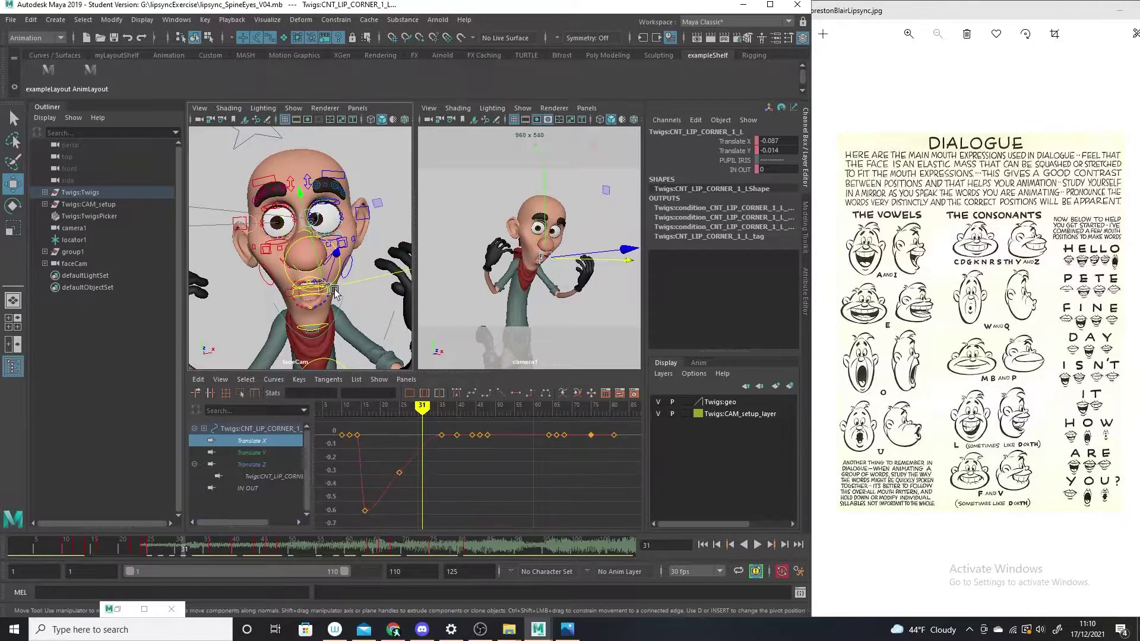
middle_drag(362, 280, 354, 281)
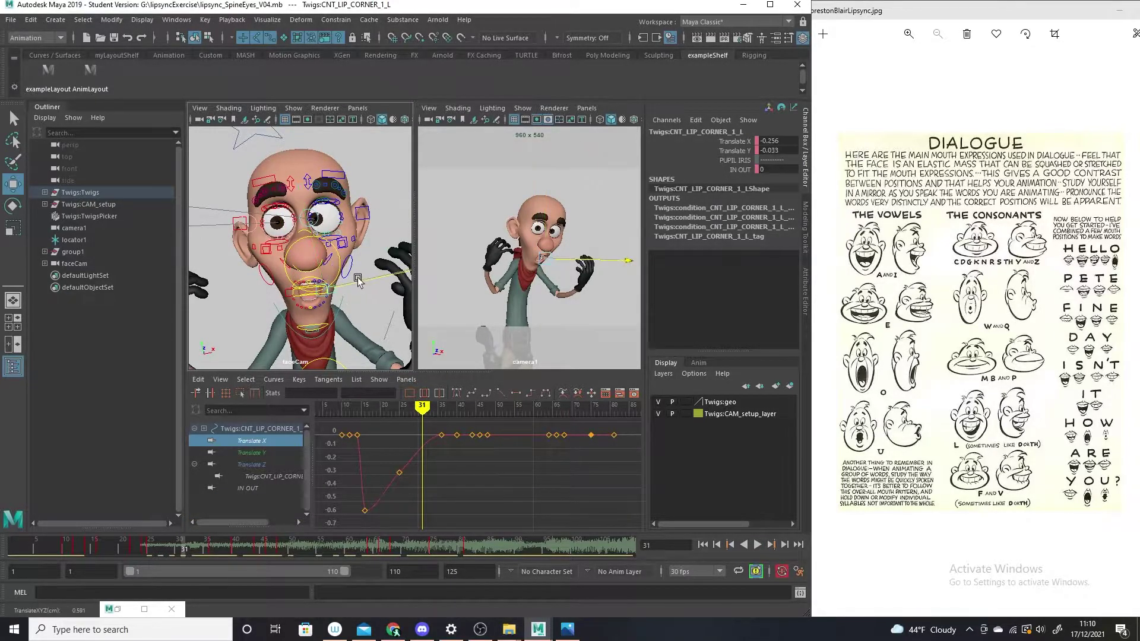
key(s)
click(400, 473)
key(Delete)
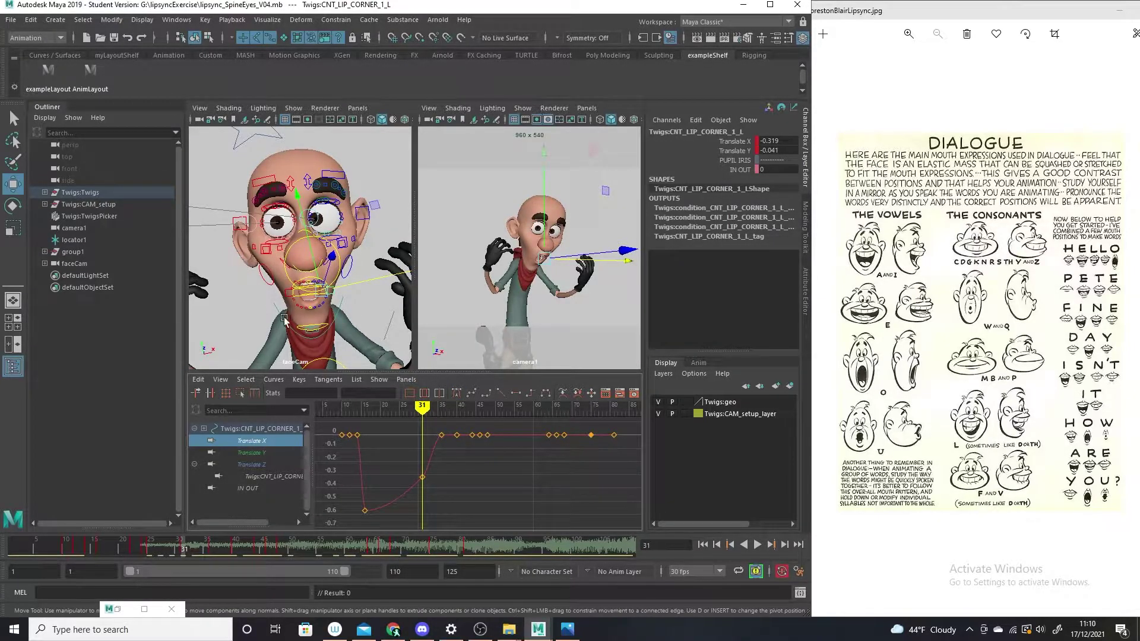
click(13, 118)
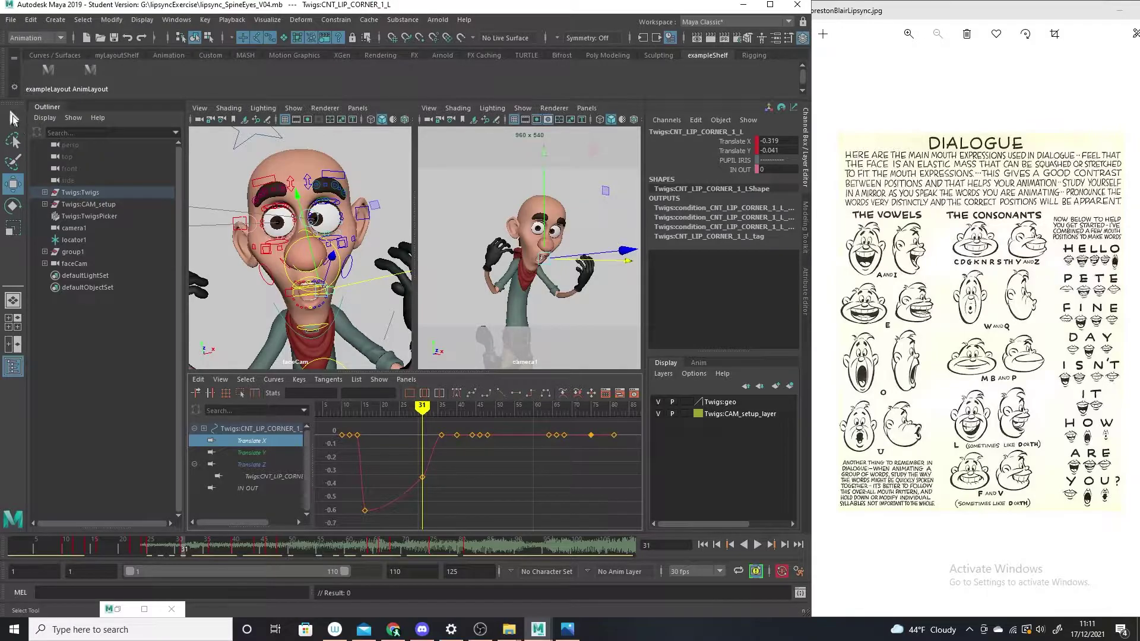
click(289, 297)
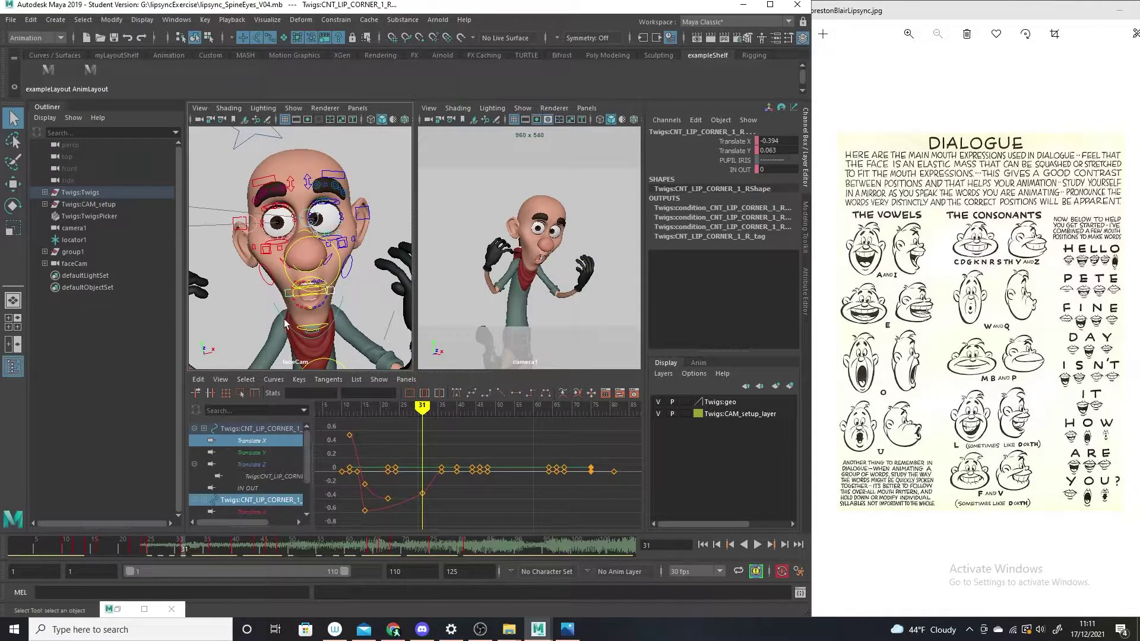
Key the right lip corner at frame 31 and scrub to check the mouth timing
key(s)
click(425, 495)
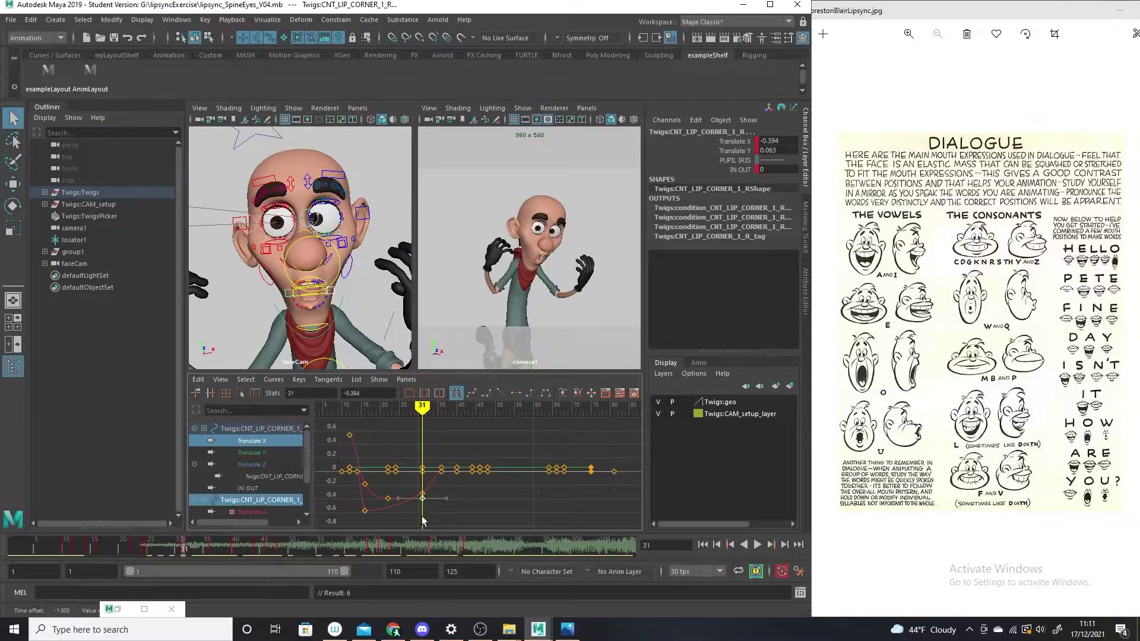
mouse_move(430, 436)
mouse_down()
mouse_move(411, 423)
mouse_move(442, 424)
mouse_up()
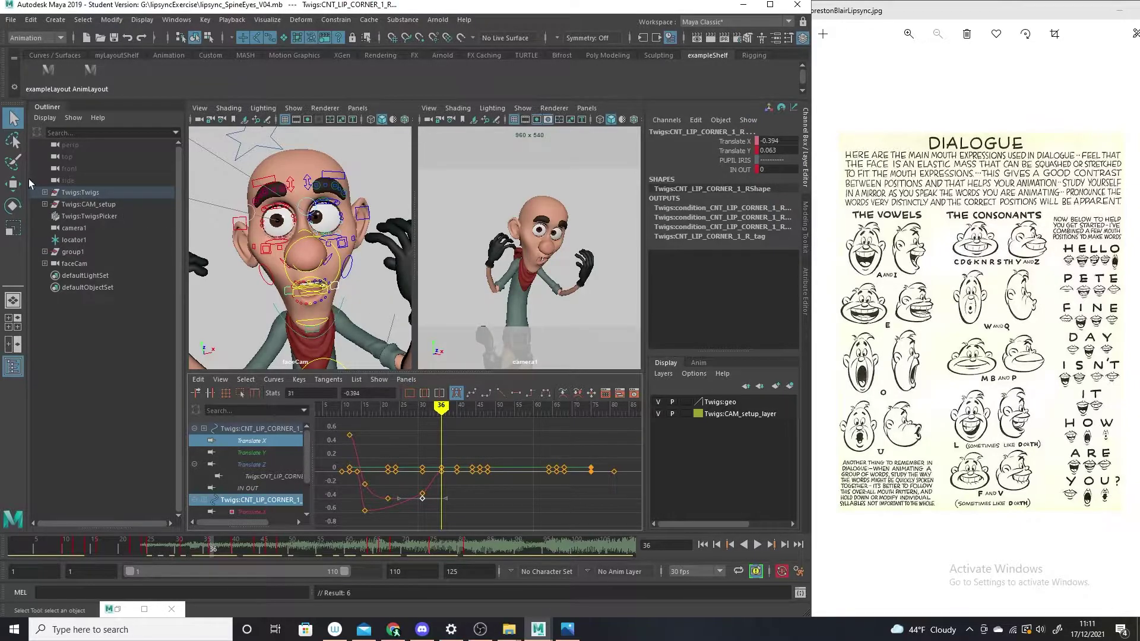
click(339, 289)
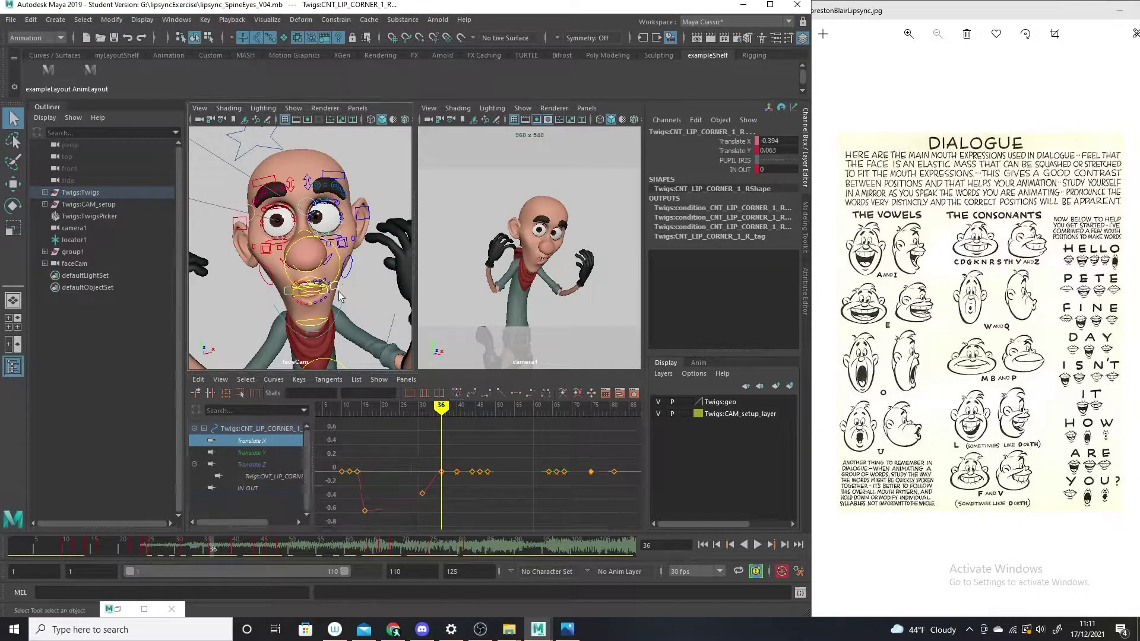
shift+click(287, 298)
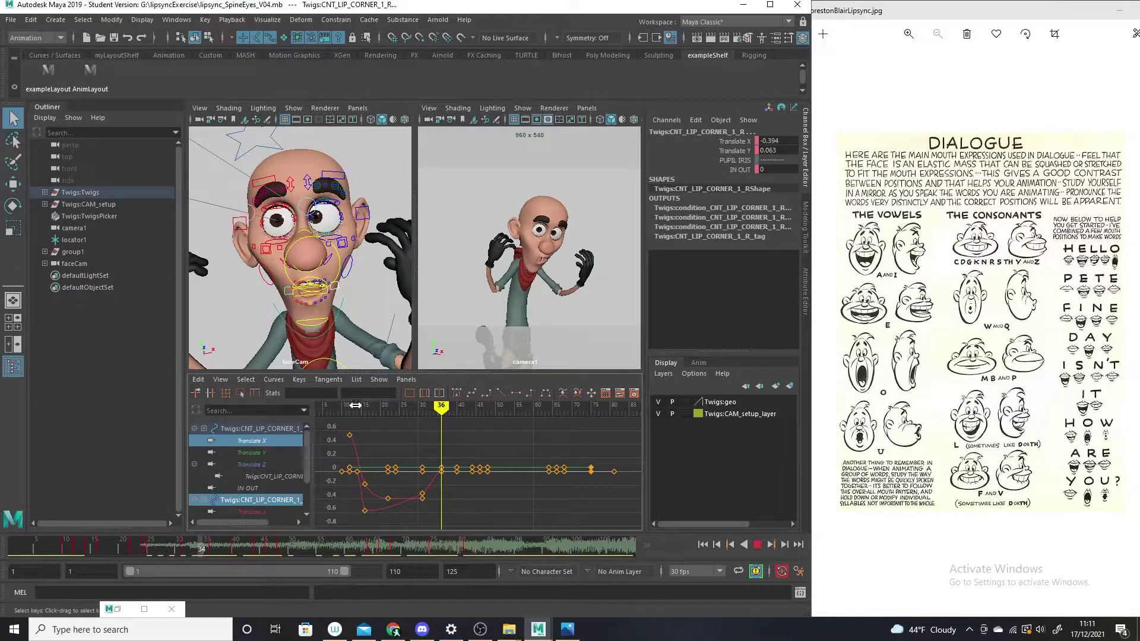
mouse_move(441, 408)
mouse_down()
mouse_move(363, 411)
mouse_move(439, 418)
mouse_up()
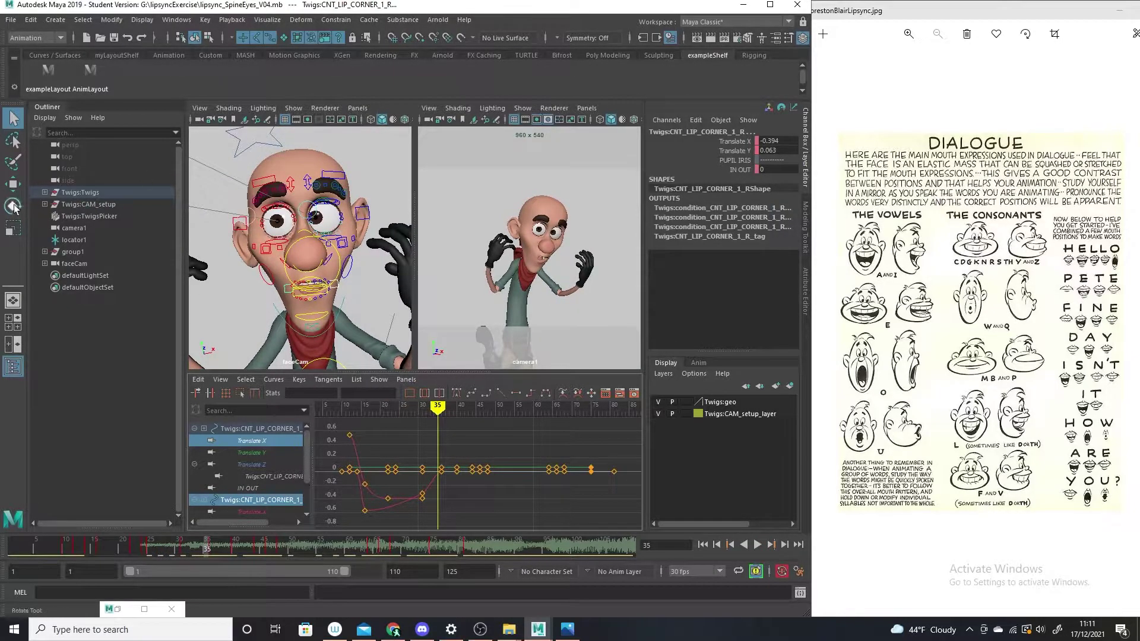
Key the right lip corner at frame 35 with Translate X near -0.447
click(733, 141)
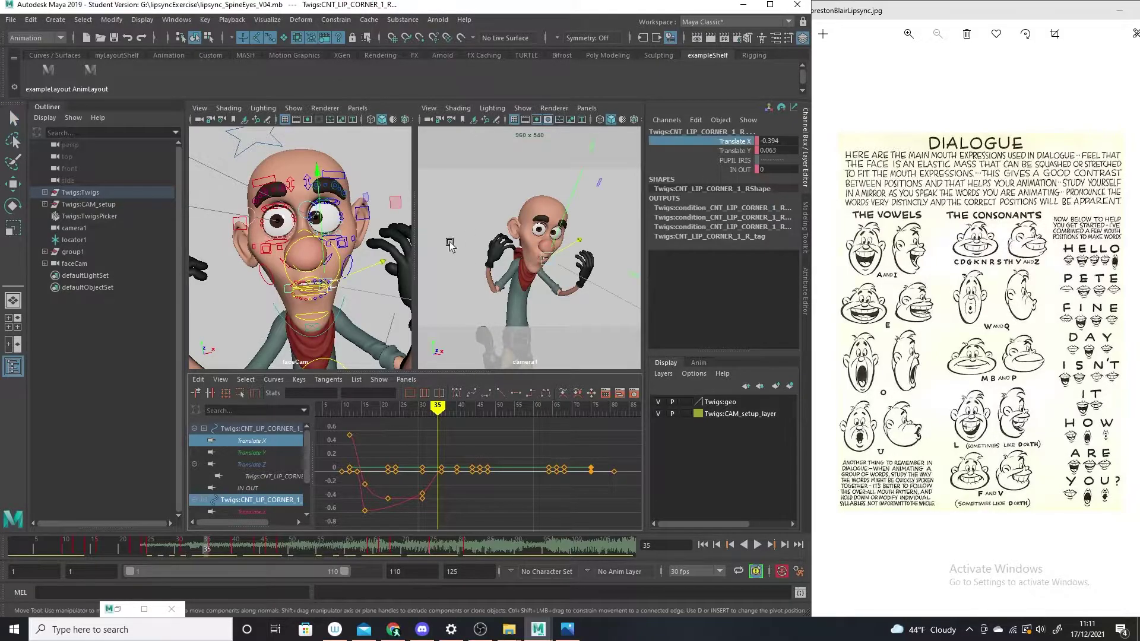
middle_drag(398, 265, 384, 262)
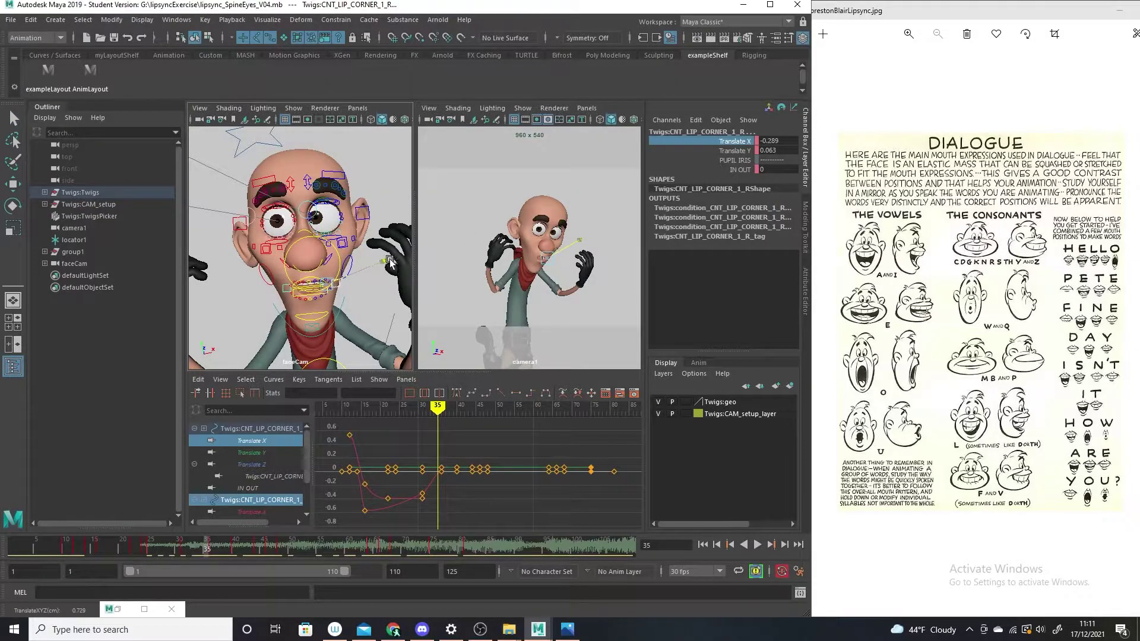
key(s)
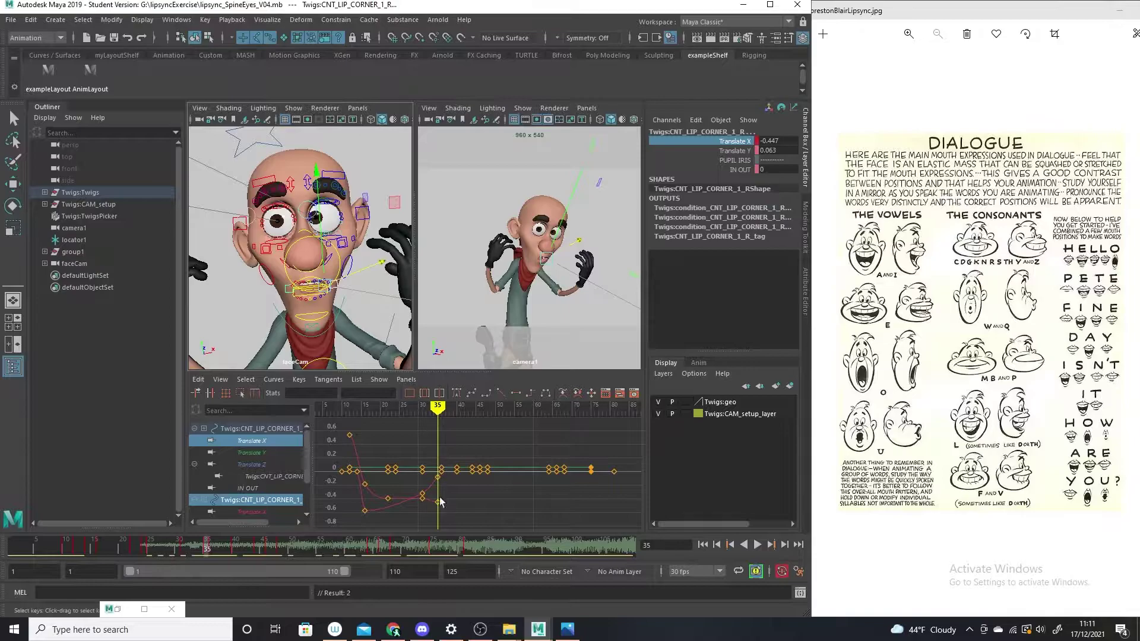
At frame 39, set the right corner's Translate X and Y to 0
drag(208, 551, 230, 549)
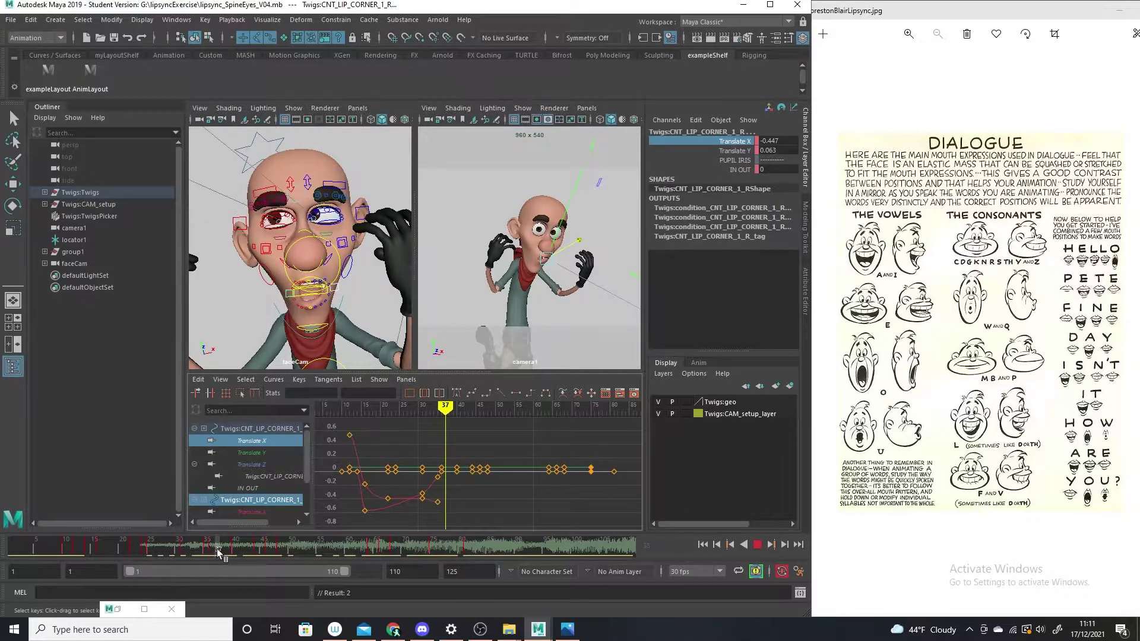
click(769, 151)
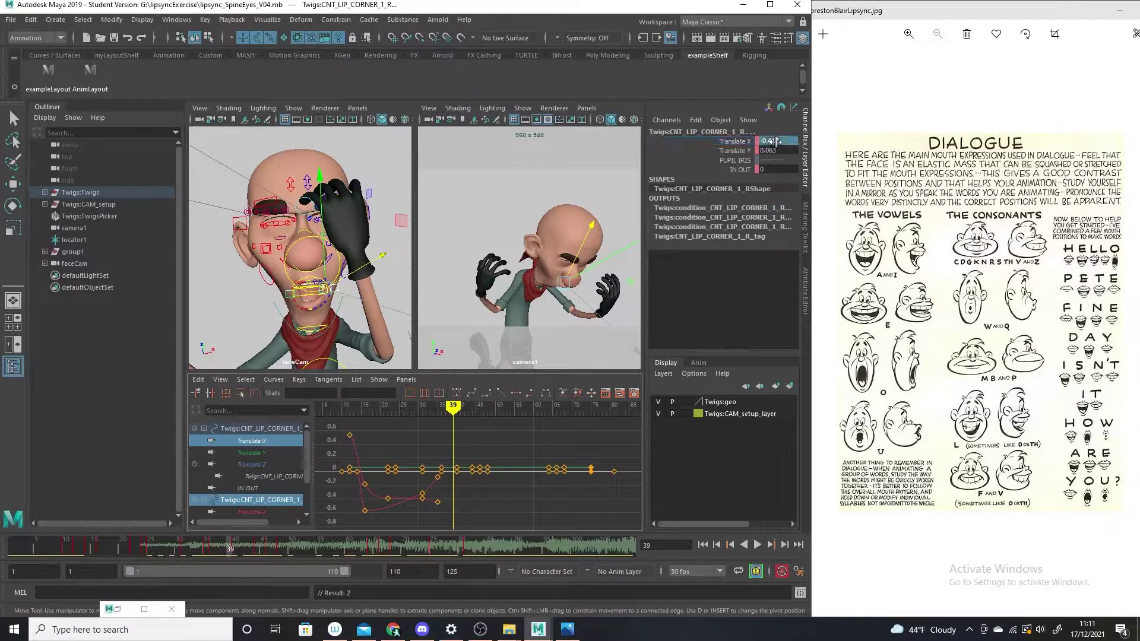
text(0)
key(Return)
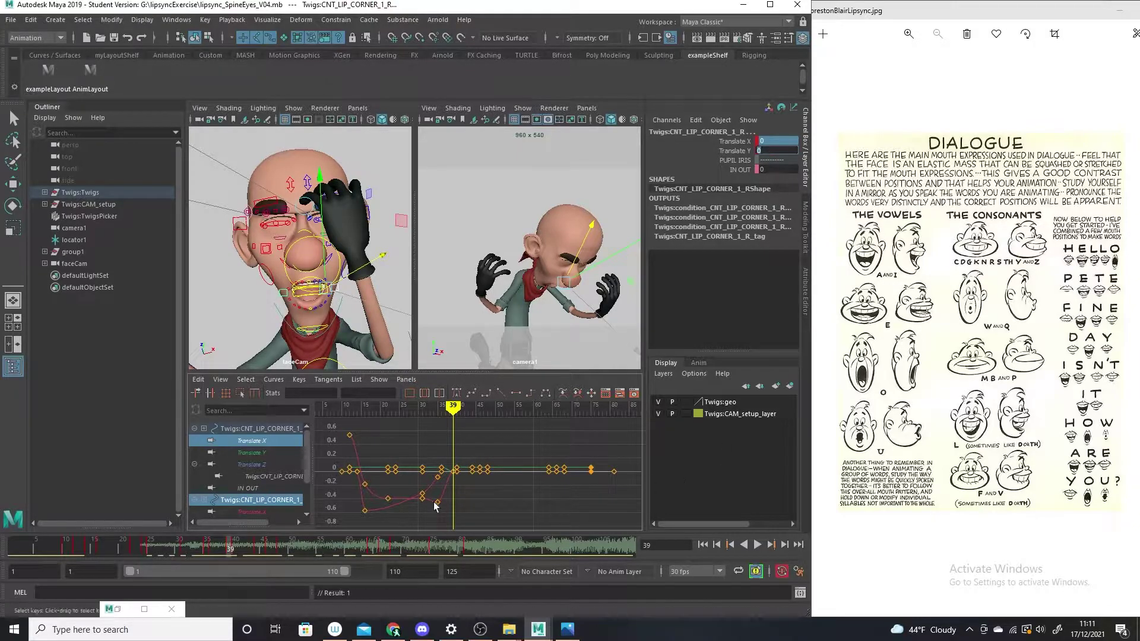
Delete both corners' Translate X keys near frame 29 and move the dip key to about frame 32 at -0.455
click(255, 512)
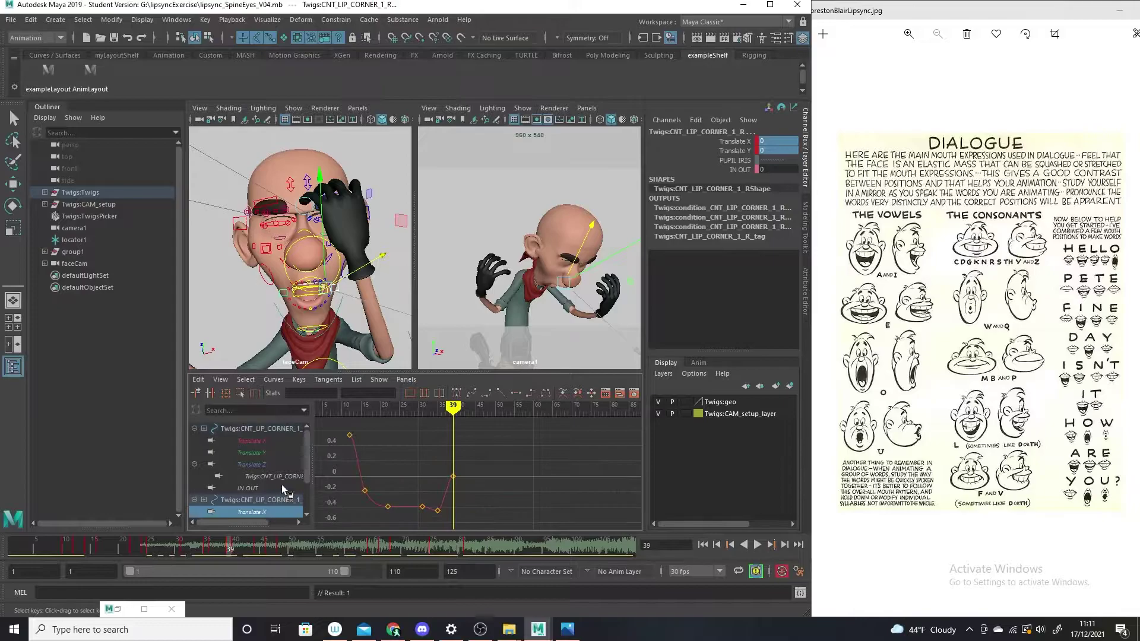
ctrl+click(266, 440)
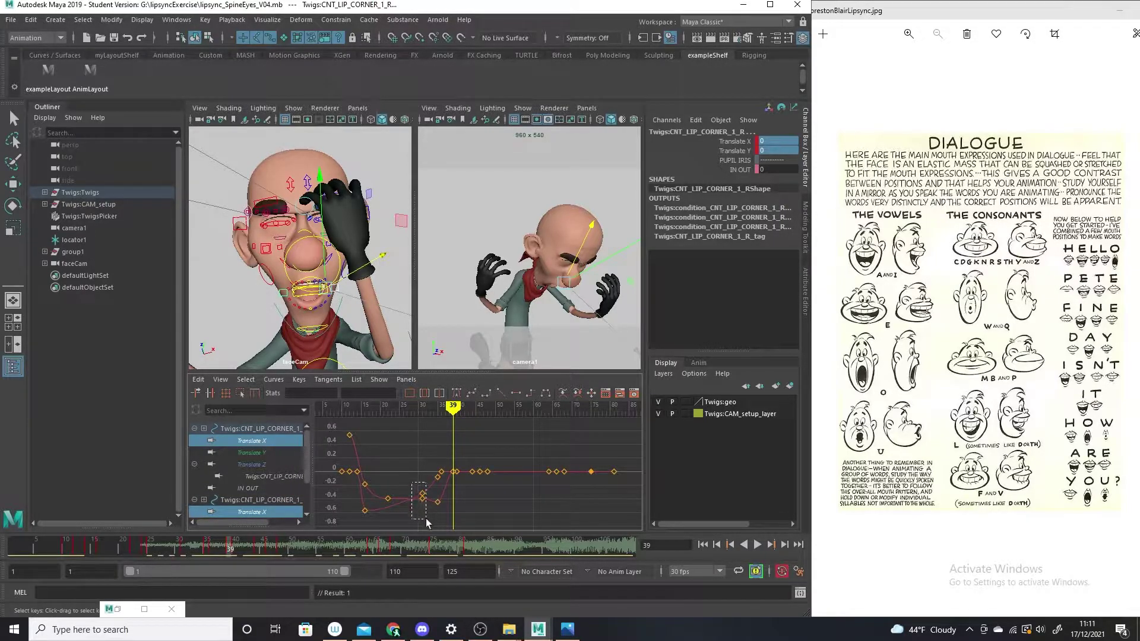
key(Delete)
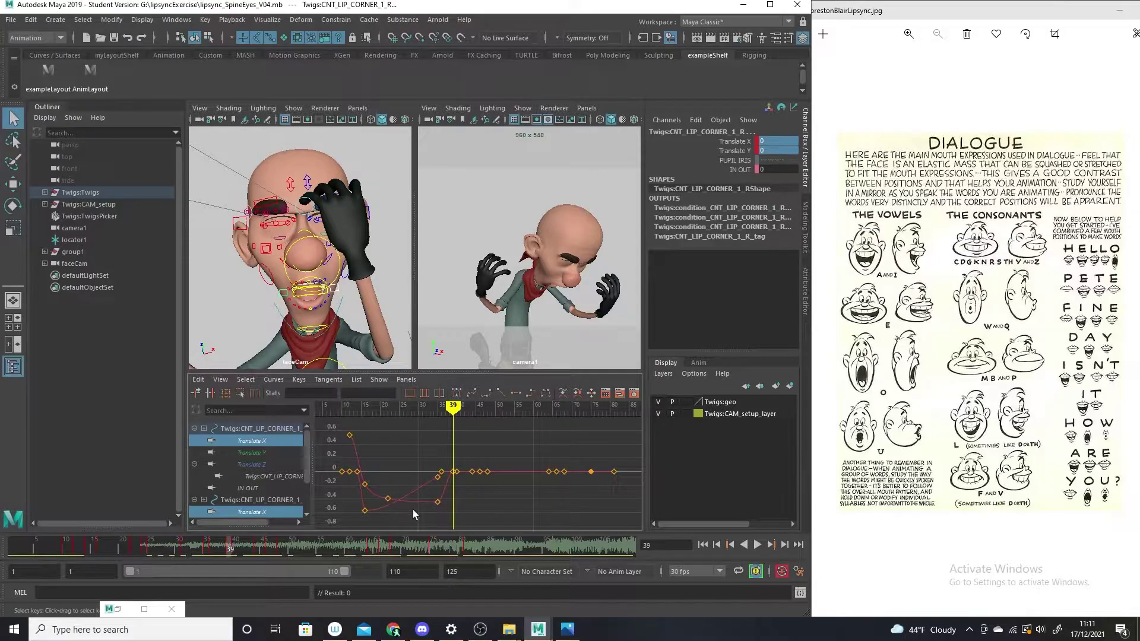
key(w)
middle_drag(439, 483, 438, 500)
key(q)
click(421, 492)
drag(421, 490, 447, 515)
key(w)
middle_drag(439, 516, 432, 514)
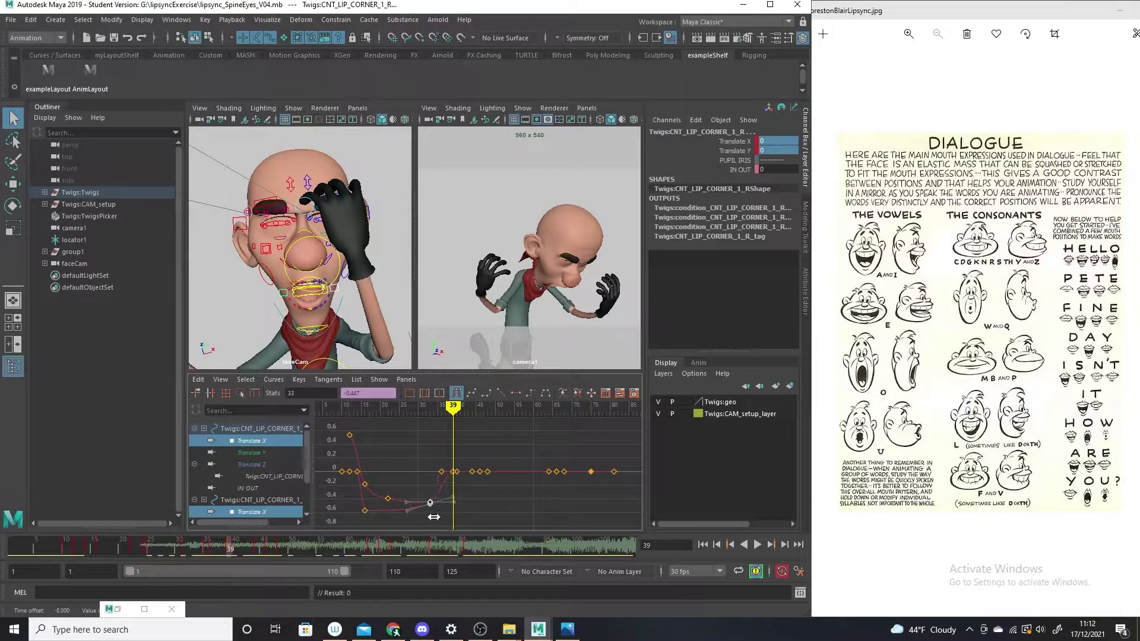
Try raising the frame-14 Translate X key to about 0.235, then undo it
drag(385, 503, 384, 505)
key(w)
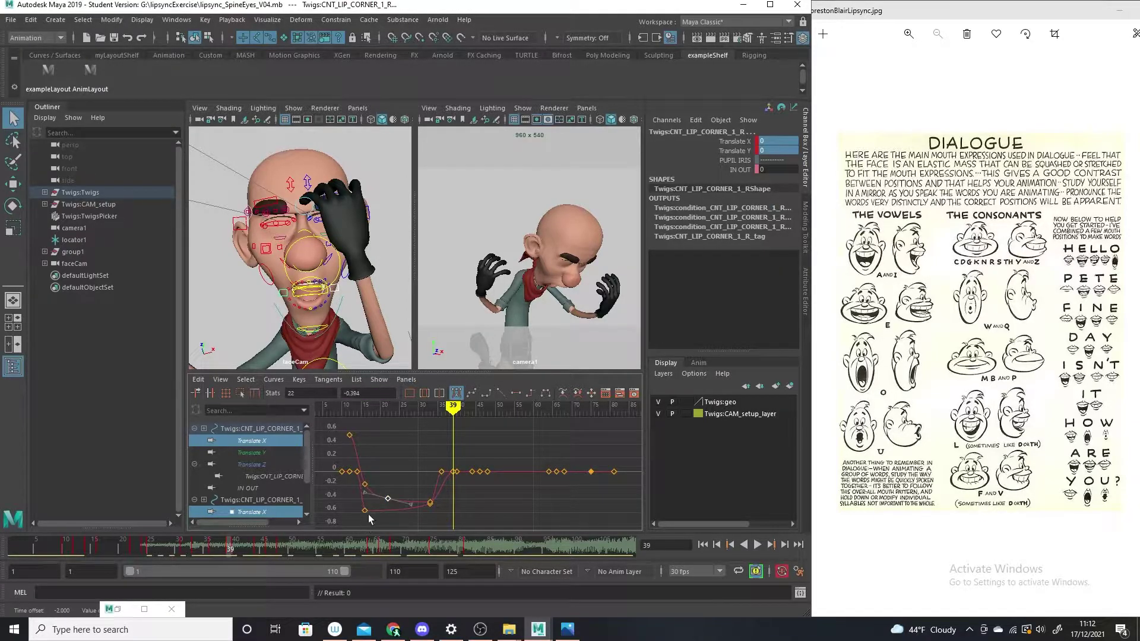
key(q)
click(388, 488)
drag(358, 522, 357, 522)
key(w)
middle_drag(356, 522, 361, 458)
click(357, 472)
key(ctrl+z)
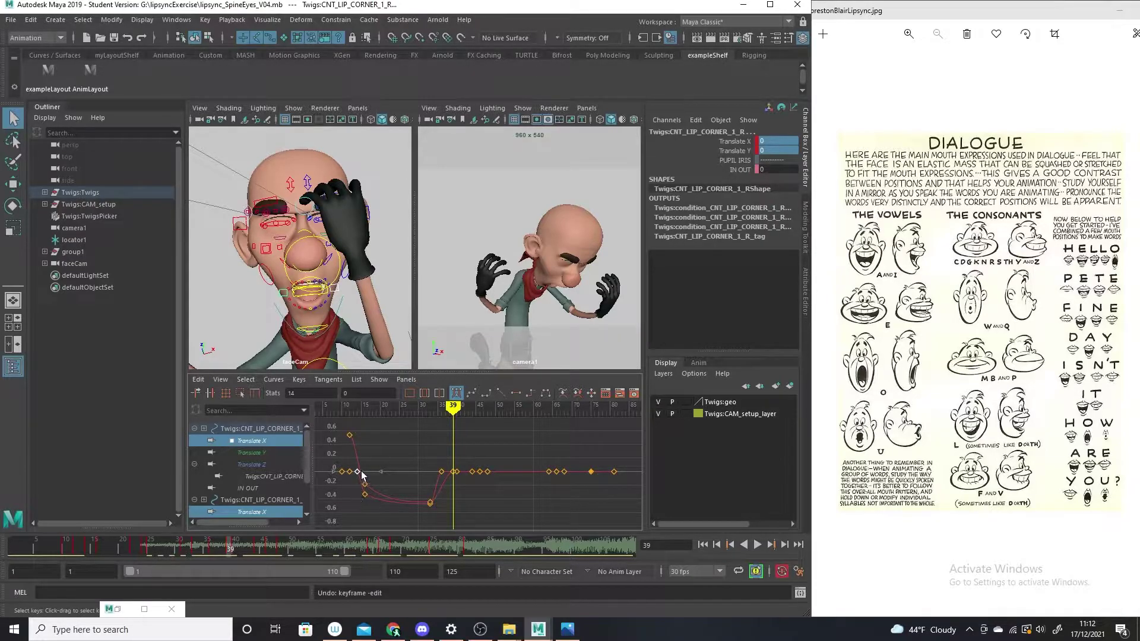
Raise the frame-12 key to about 0.408, delete the frame-5 key, and play back
click(350, 473)
middle_drag(351, 480, 351, 452)
click(348, 476)
drag(332, 470, 348, 491)
key(Delete)
drag(432, 478, 437, 480)
key(alt+v)
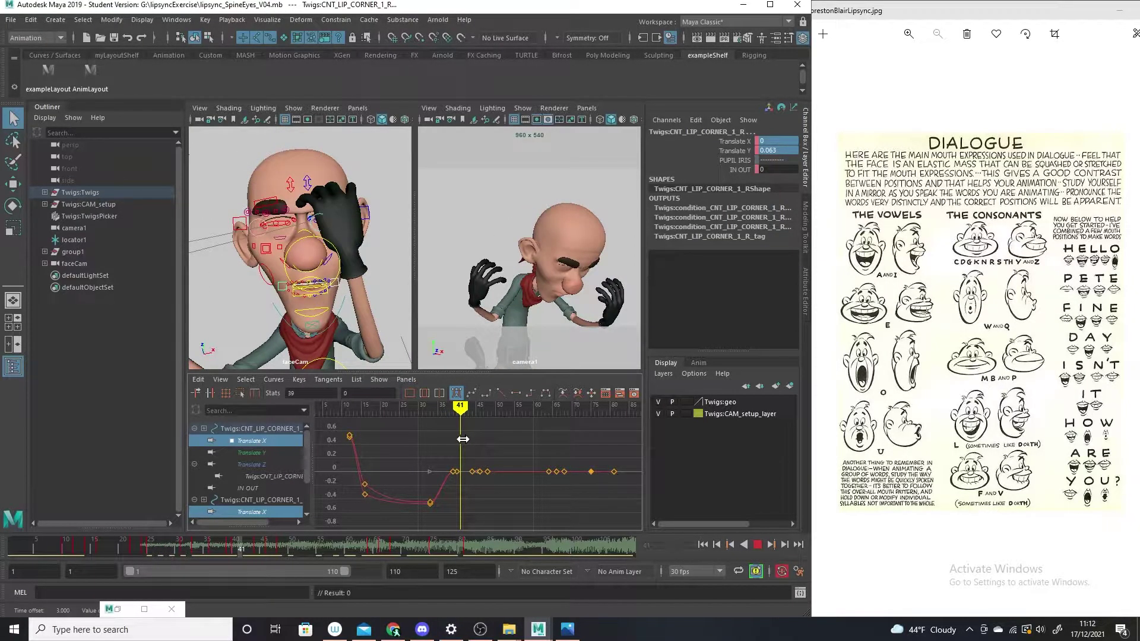
Delete the lip corner's flat Translate X keys after frame 40 and review the playback
key(alt+v)
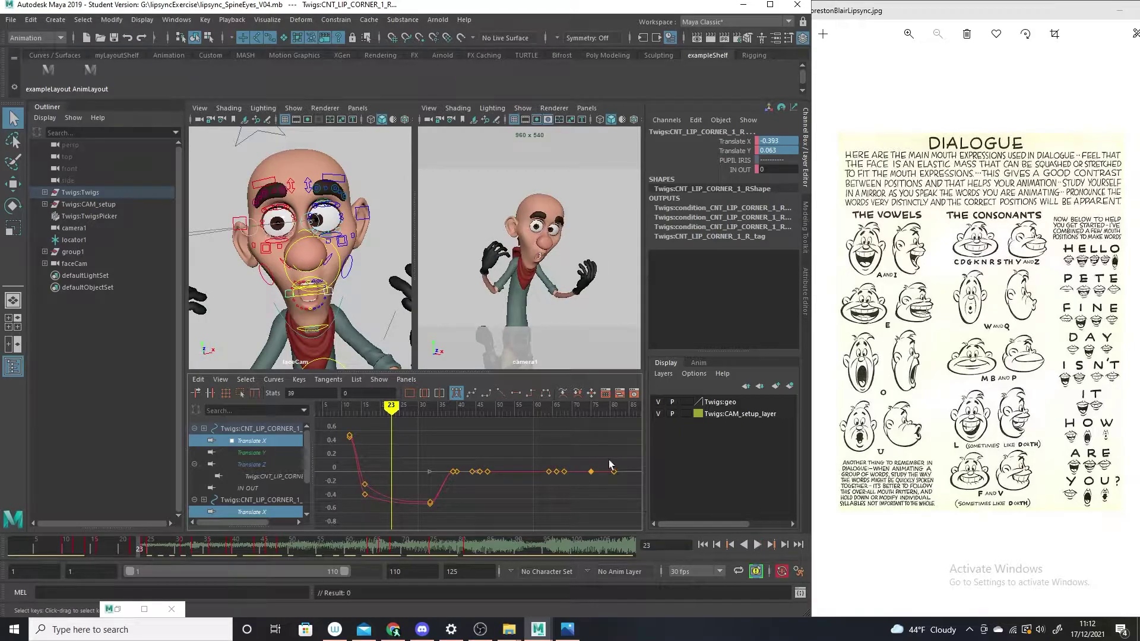
drag(457, 505, 457, 504)
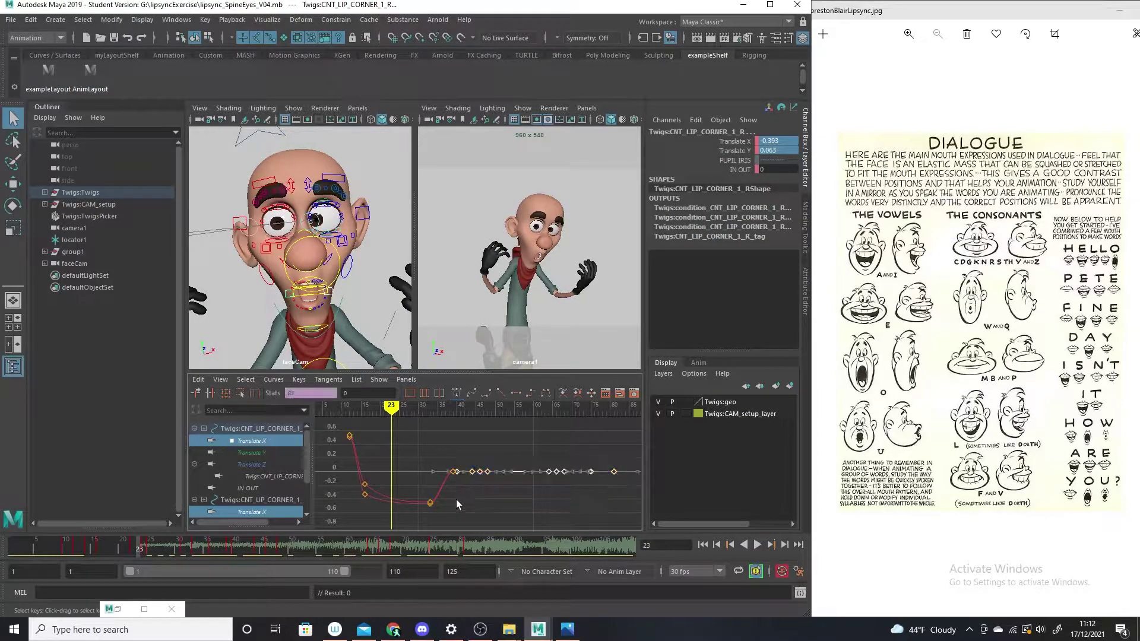
key(Delete)
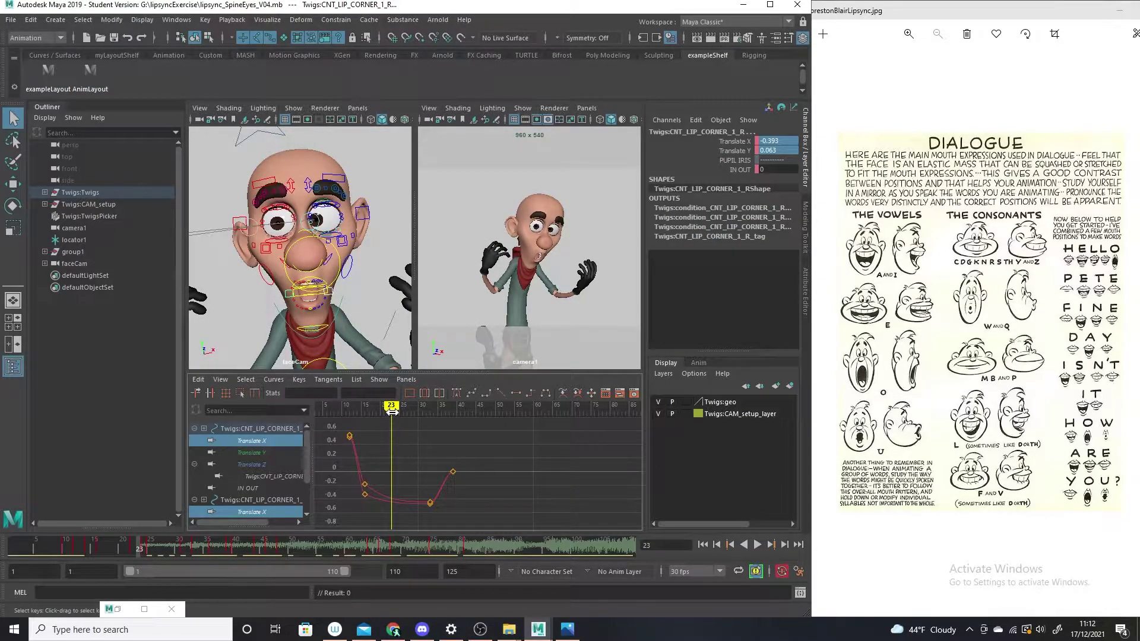
key(alt+v)
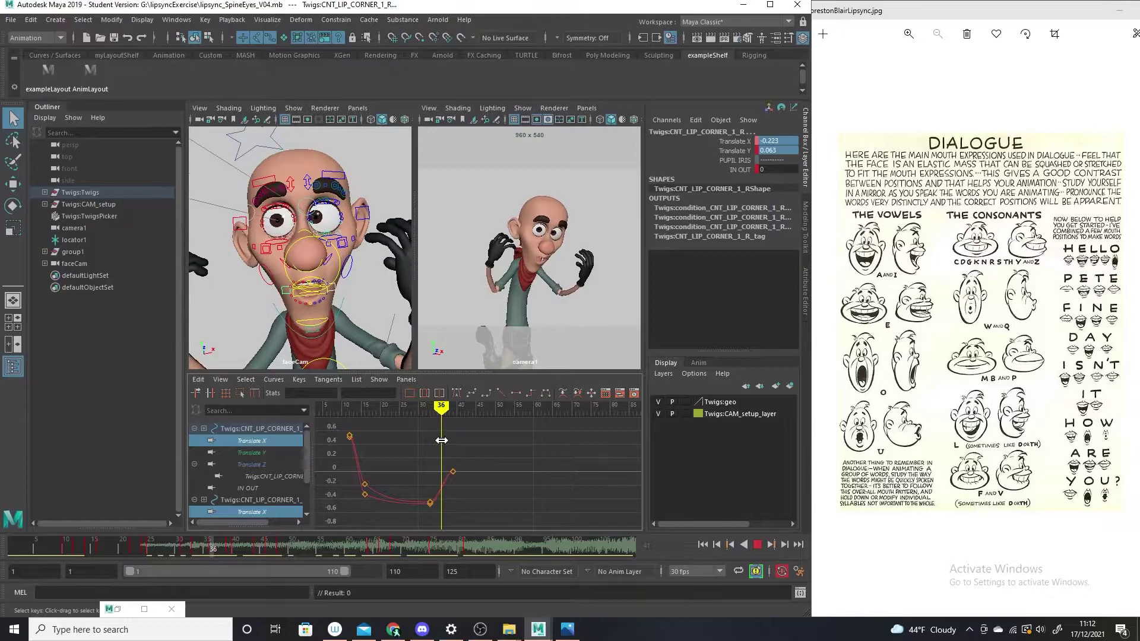
drag(442, 441, 456, 440)
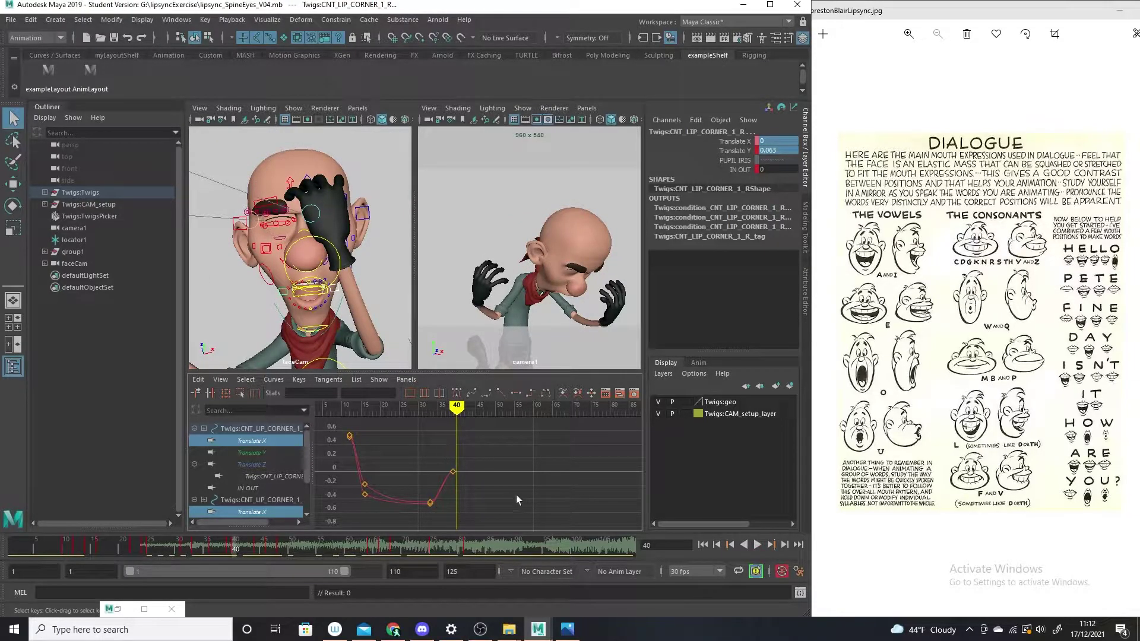
Raise the frame 39 lip corner key to 0.279
key(w)
drag(446, 481, 445, 490)
middle_drag(445, 490, 448, 469)
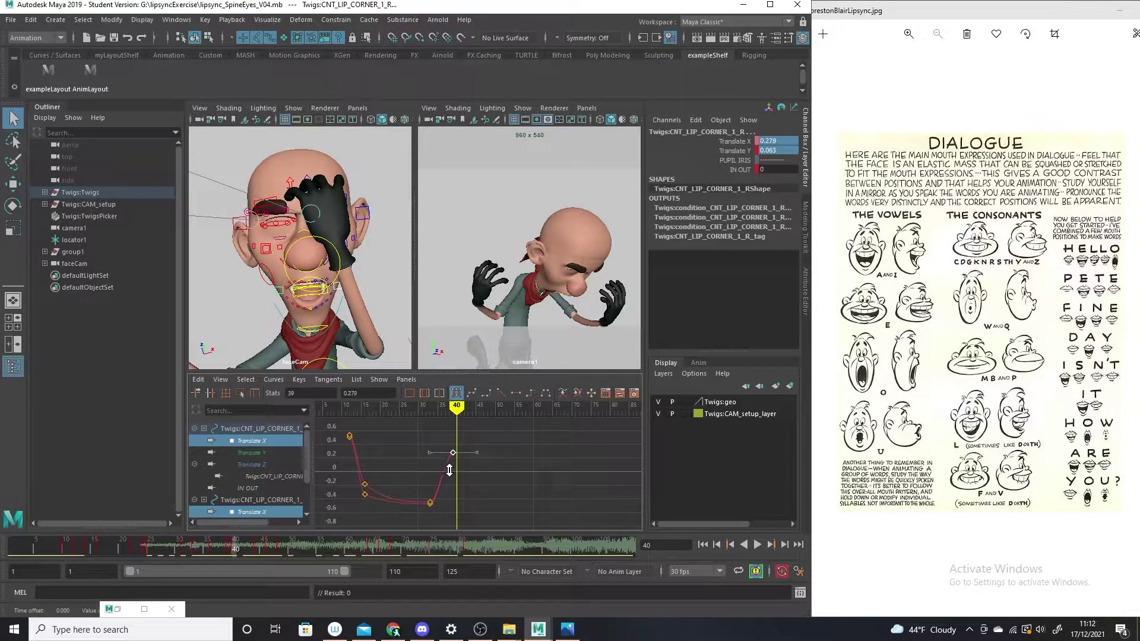
drag(399, 427, 365, 426)
drag(367, 432, 468, 440)
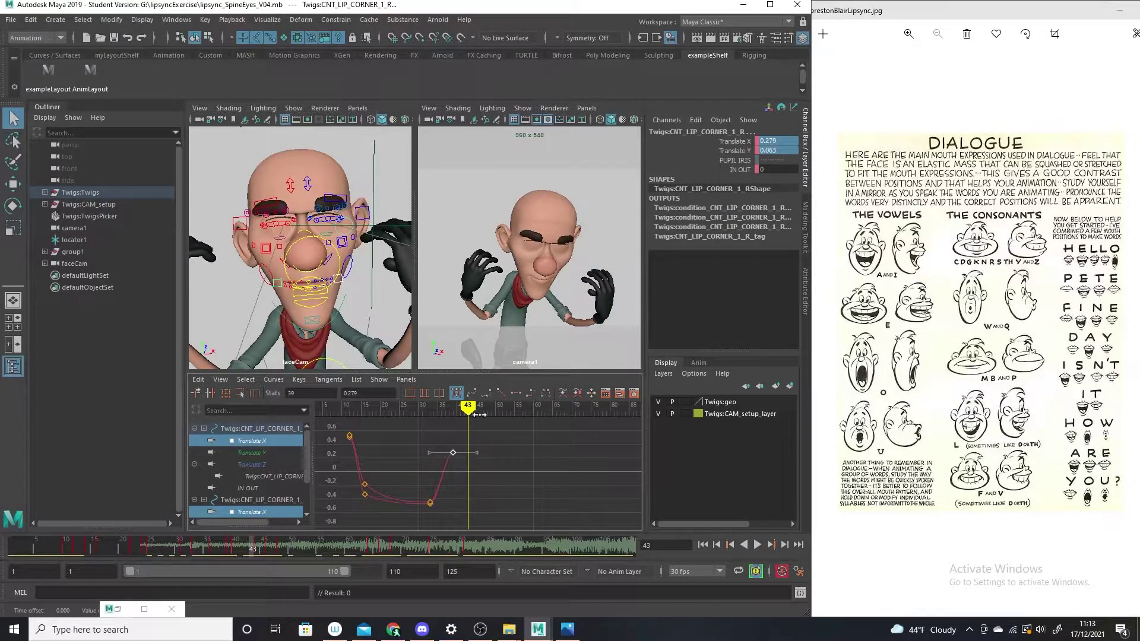
Raise the frame 47 lip corner key to 0.444
key(alt+v)
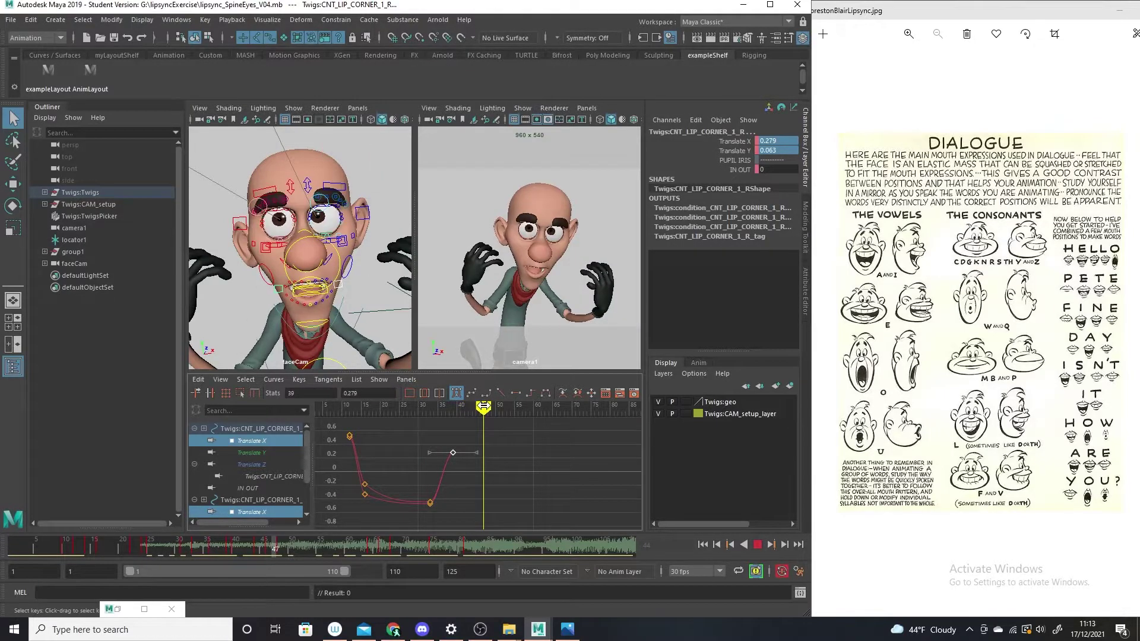
click(484, 407)
drag(481, 468, 482, 465)
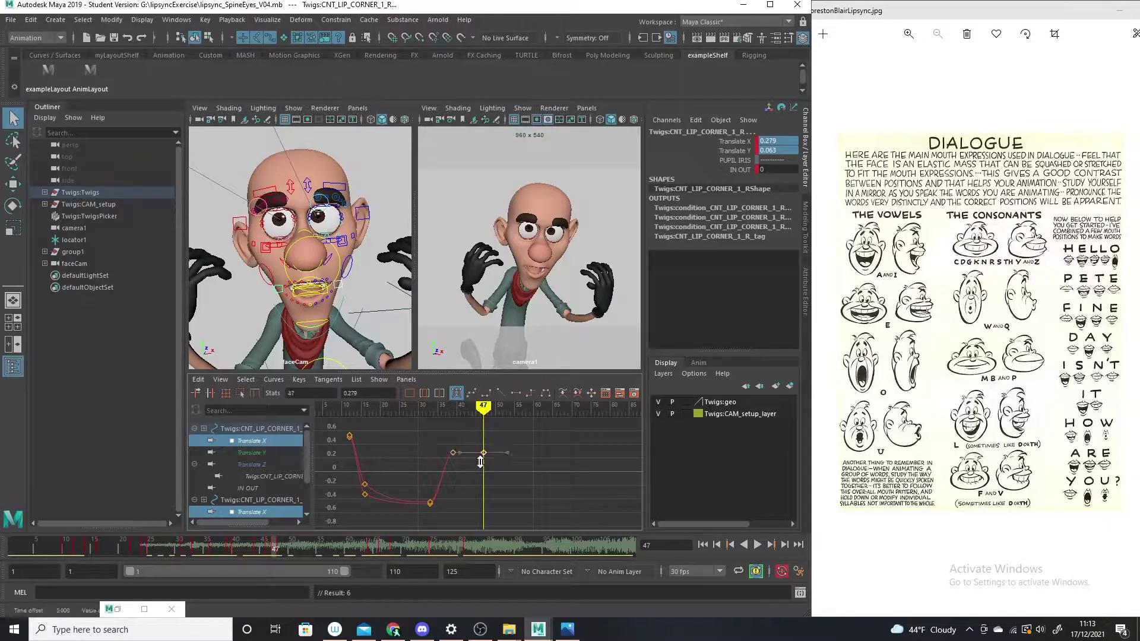
middle_drag(483, 463, 484, 451)
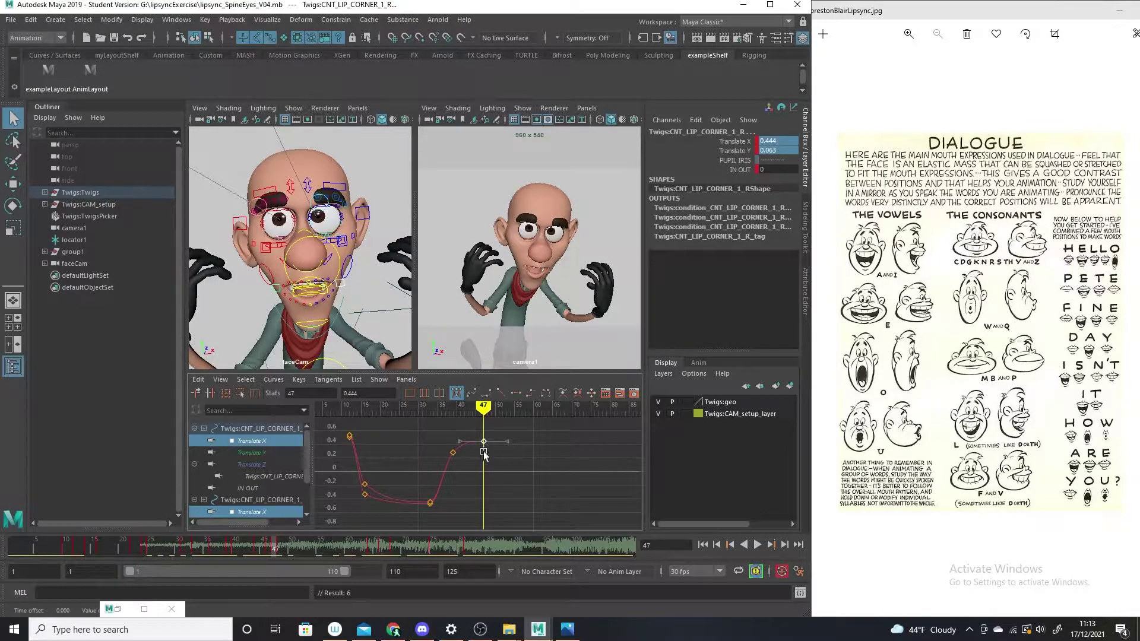
drag(489, 413, 495, 415)
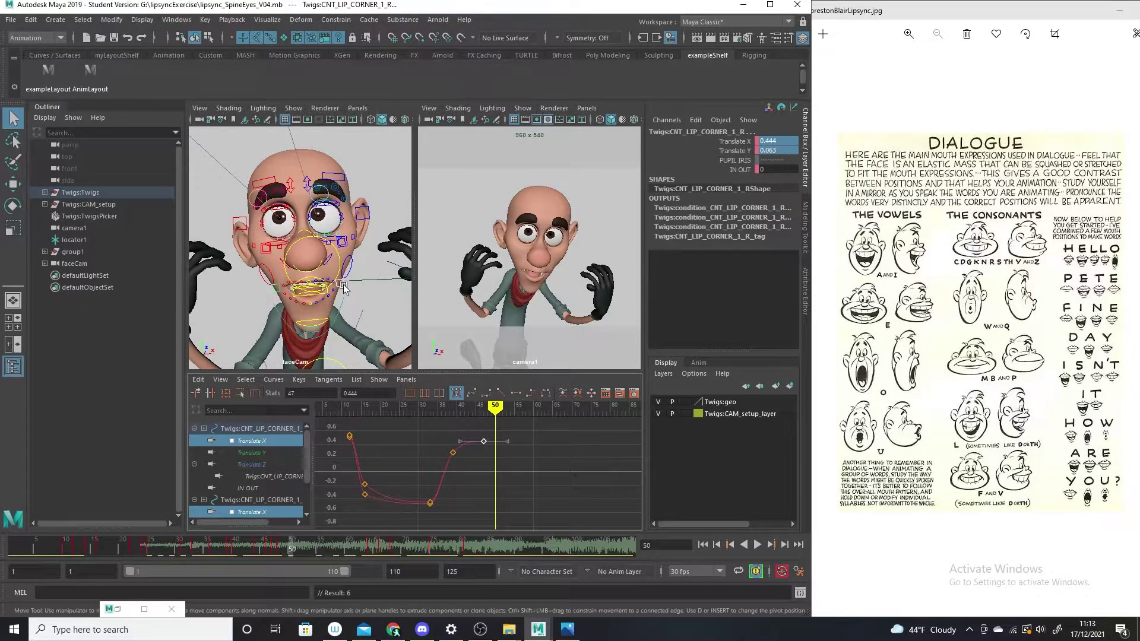
Add a lip corner key at frame 50 and lower it to about 0.138
key(s)
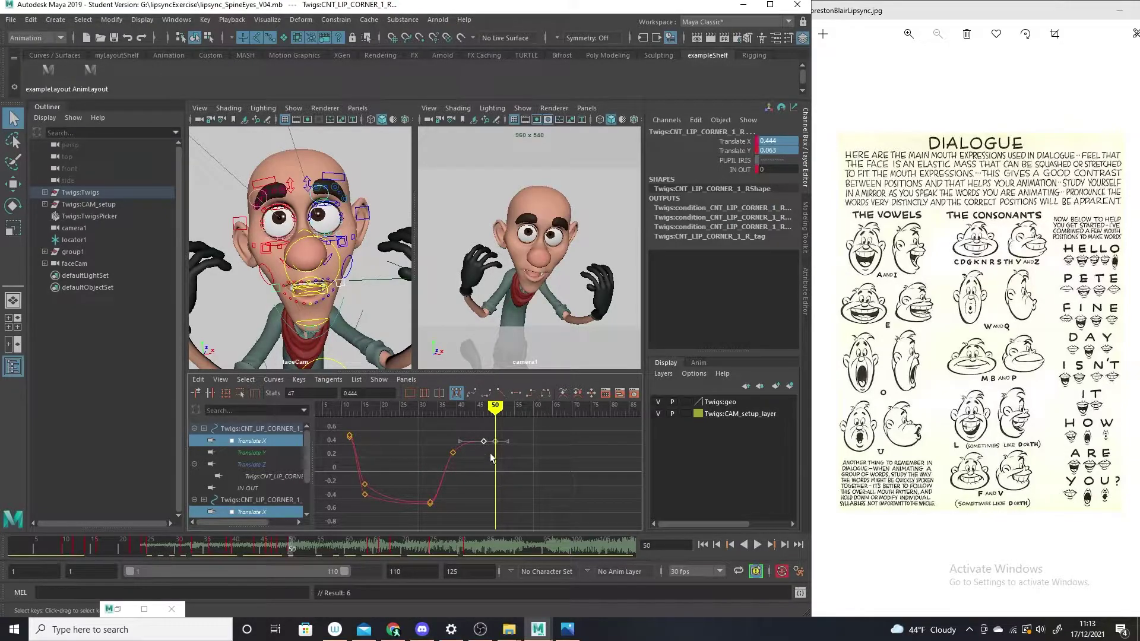
click(495, 441)
shift+middle_drag(496, 428, 492, 455)
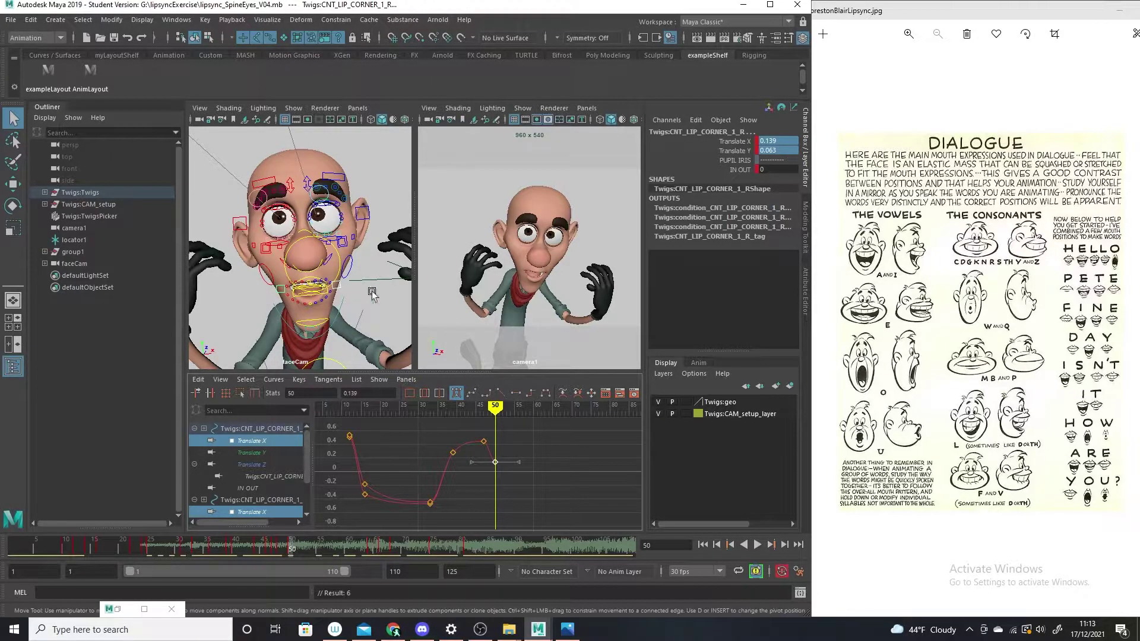
drag(451, 452, 353, 443)
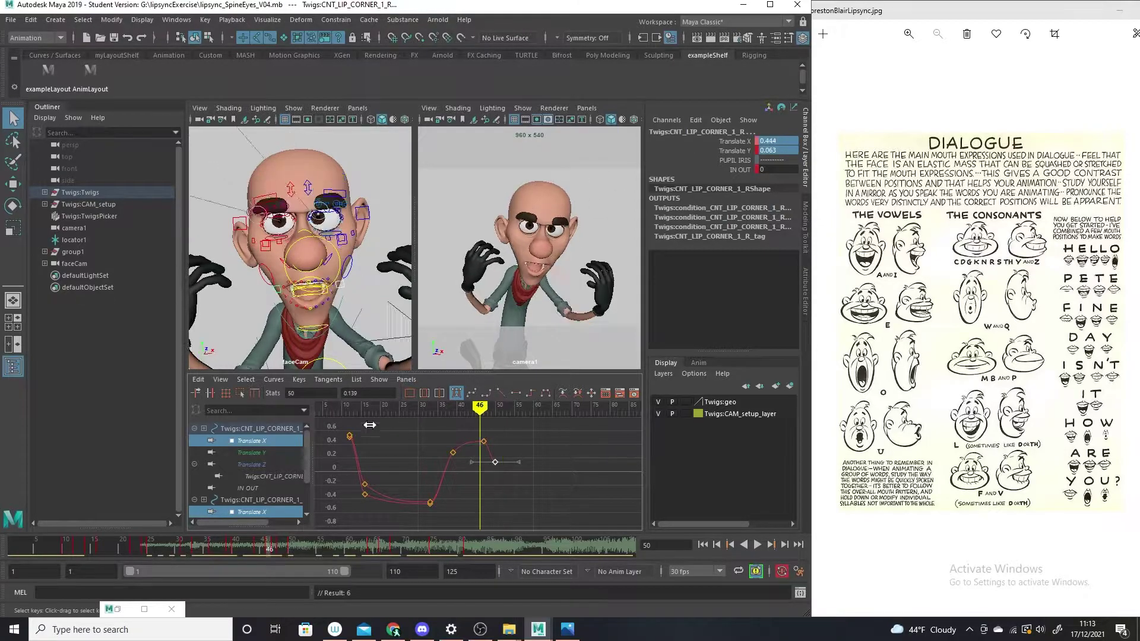
Add a trial key at frame 52, then undo shifting it two frames later
click(144, 549)
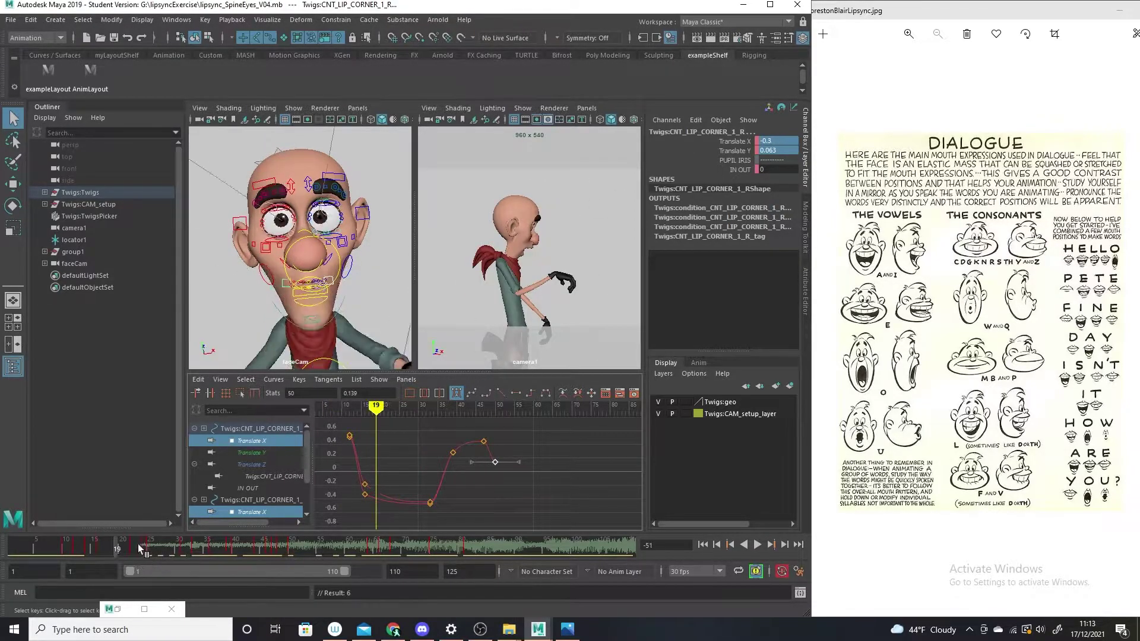
key(alt+v)
drag(256, 544, 304, 532)
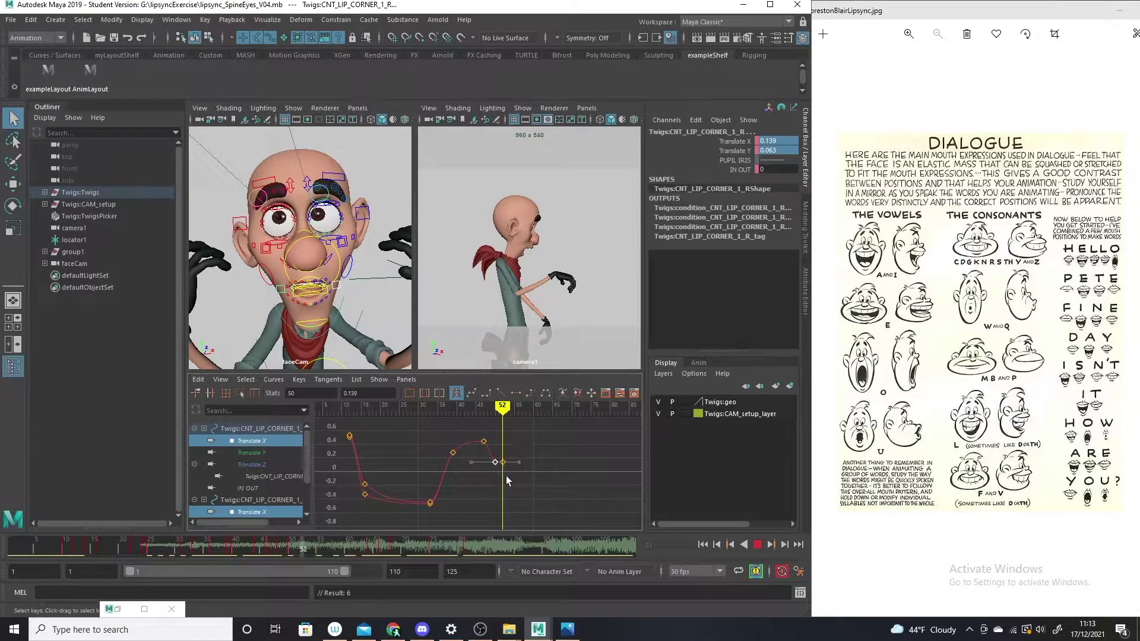
key(s)
mouse_move(503, 486)
shift+middle_down()
mouse_move(507, 450)
mouse_move(511, 515)
mouse_move(514, 463)
shift+middle_up()
key(ctrl+z)
key(ctrl+z)
Key the lip corner at frame 53 and raise it to 0.366
click(503, 461)
drag(492, 506, 490, 509)
mouse_move(379, 558)
mouse_down()
mouse_move(193, 562)
mouse_move(309, 566)
mouse_up()
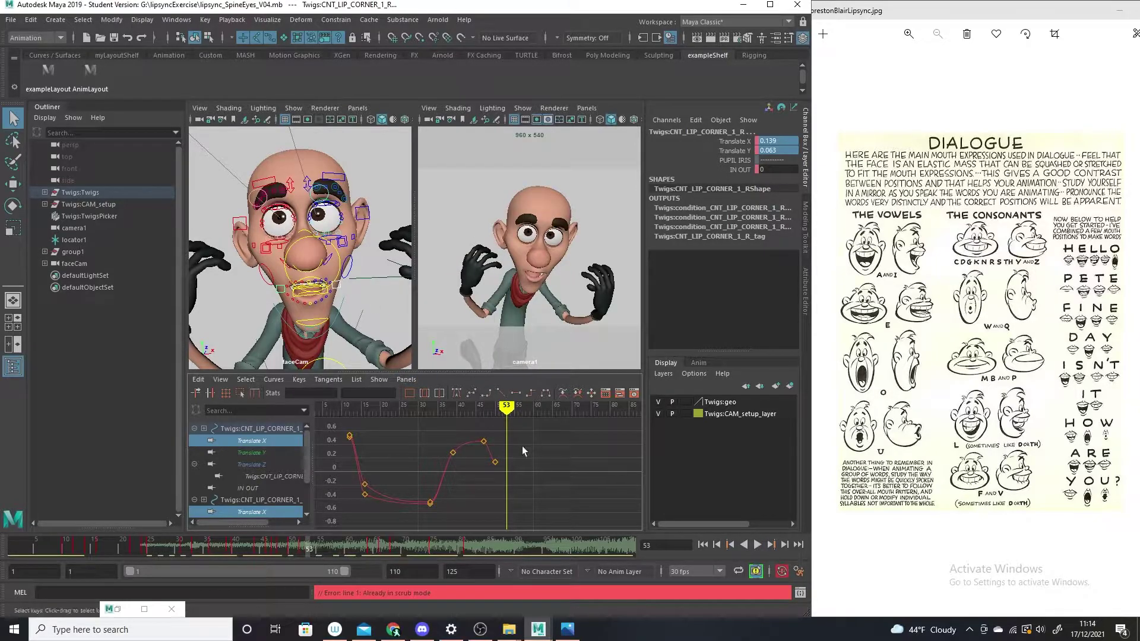
key(s)
drag(517, 455, 499, 472)
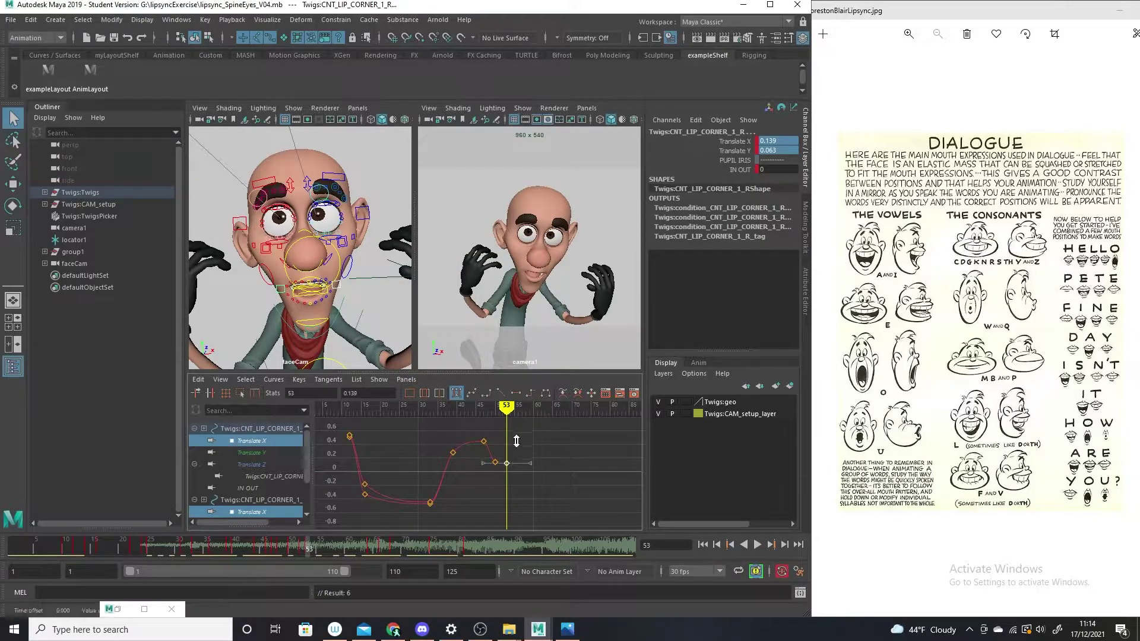
shift+middle_drag(516, 441, 529, 427)
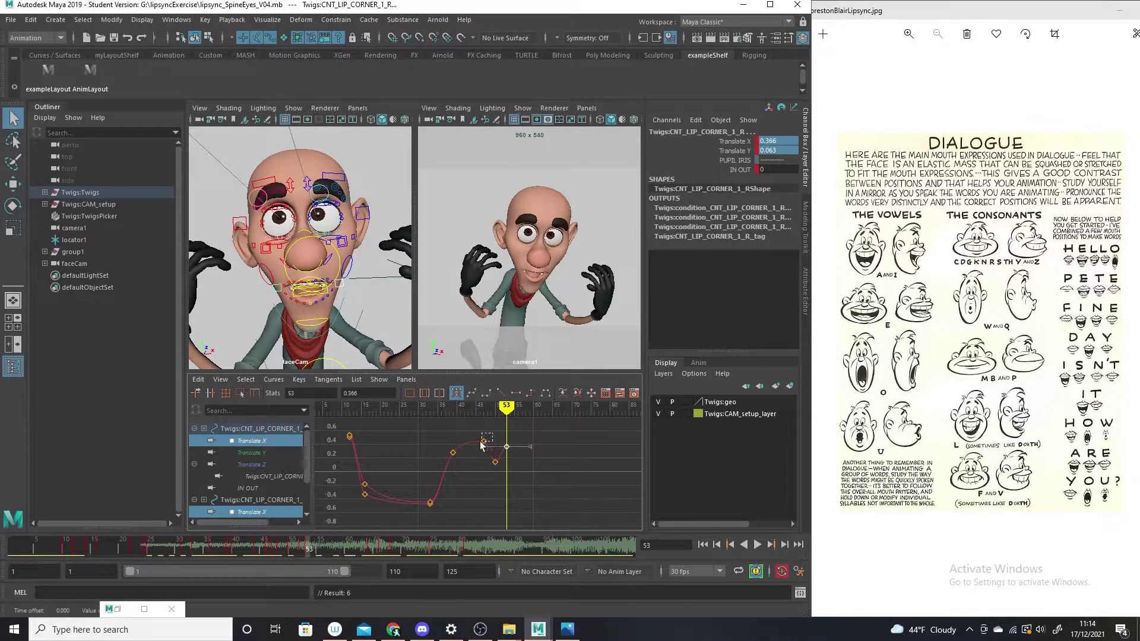
Move the frame 47 key to frame 45 and raise the frame 48 key to 0.261
drag(481, 445, 489, 462)
mouse_move(485, 459)
shift+middle_down()
mouse_move(491, 472)
mouse_move(489, 462)
shift+middle_up()
mouse_move(504, 407)
mouse_down()
mouse_move(479, 415)
mouse_move(504, 439)
mouse_move(477, 414)
mouse_move(494, 414)
mouse_move(341, 414)
mouse_move(394, 414)
mouse_move(357, 414)
mouse_up()
drag(126, 548, 326, 548)
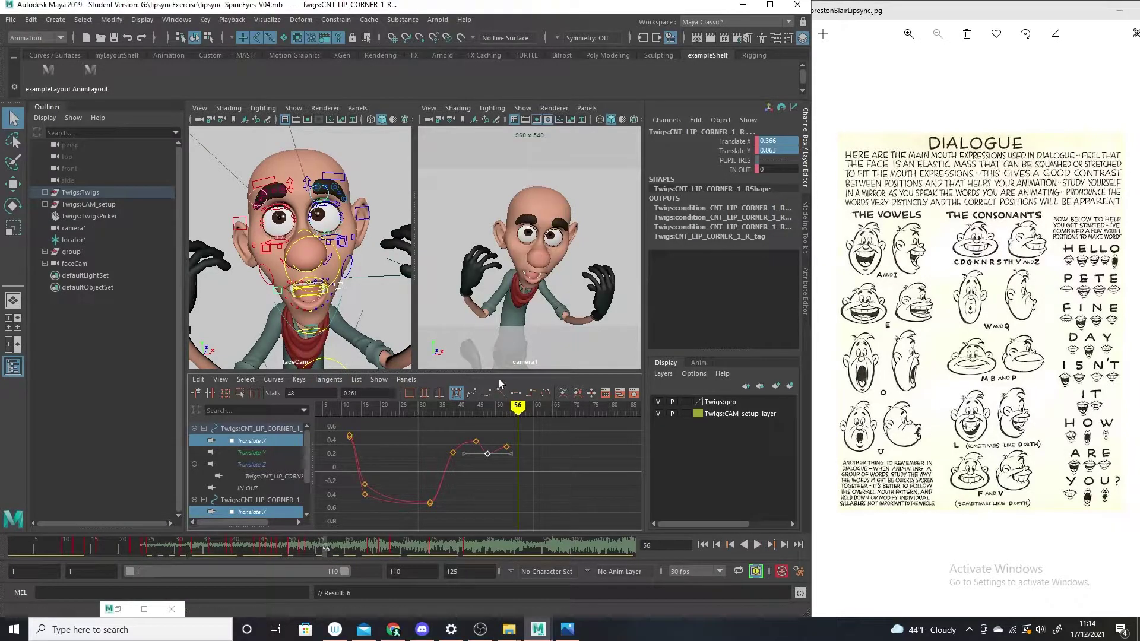
Lower the frame 57 key to about 0.209 and the frame 61 key to about 0.026
key(alt+period)
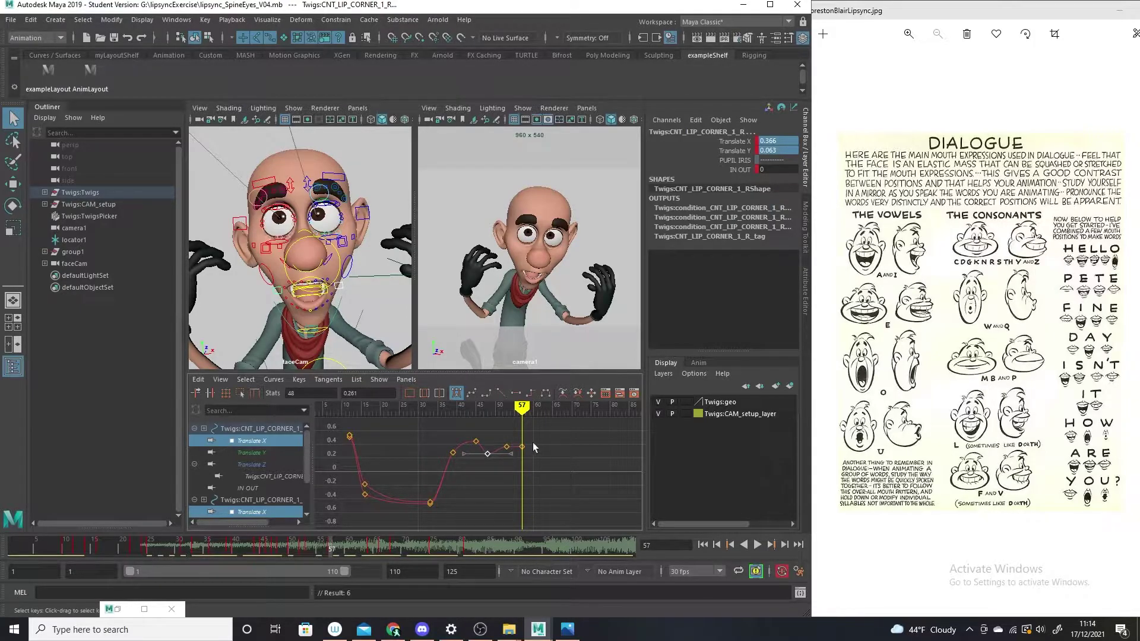
drag(522, 458, 522, 457)
shift+middle_drag(523, 454, 528, 446)
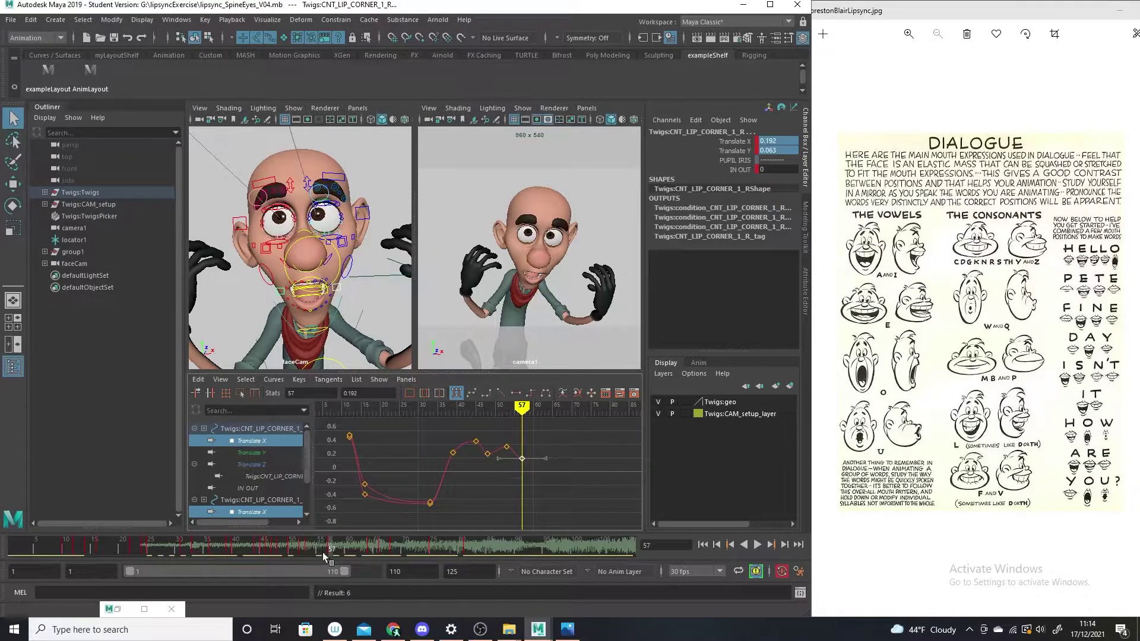
key(alt+v)
key(alt+v)
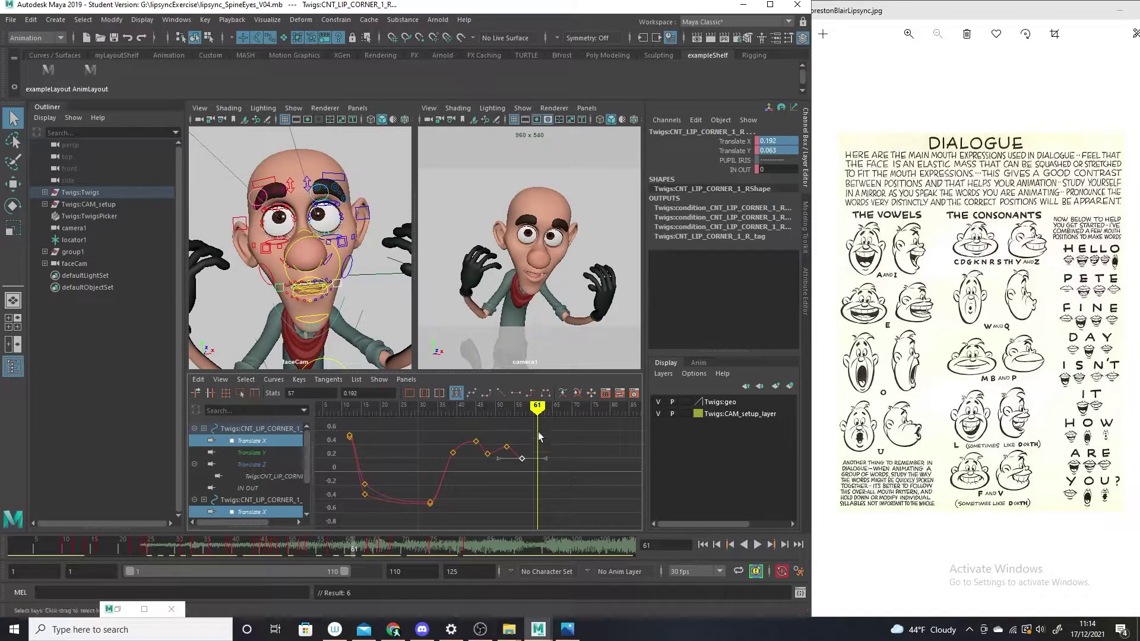
drag(556, 446, 537, 462)
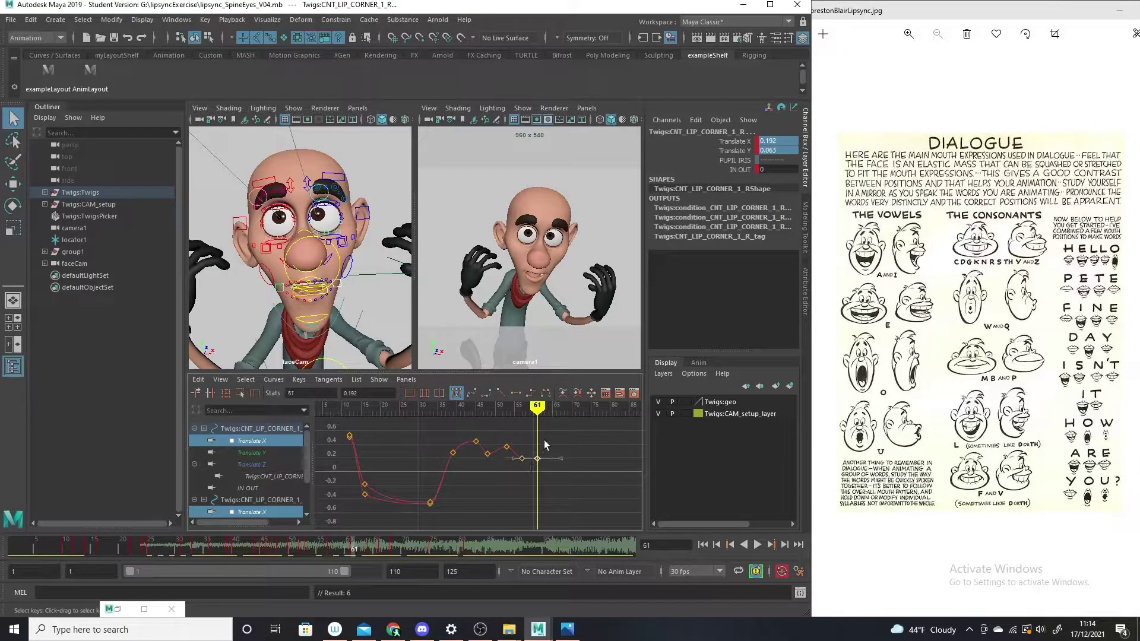
shift+middle_drag(538, 462, 546, 453)
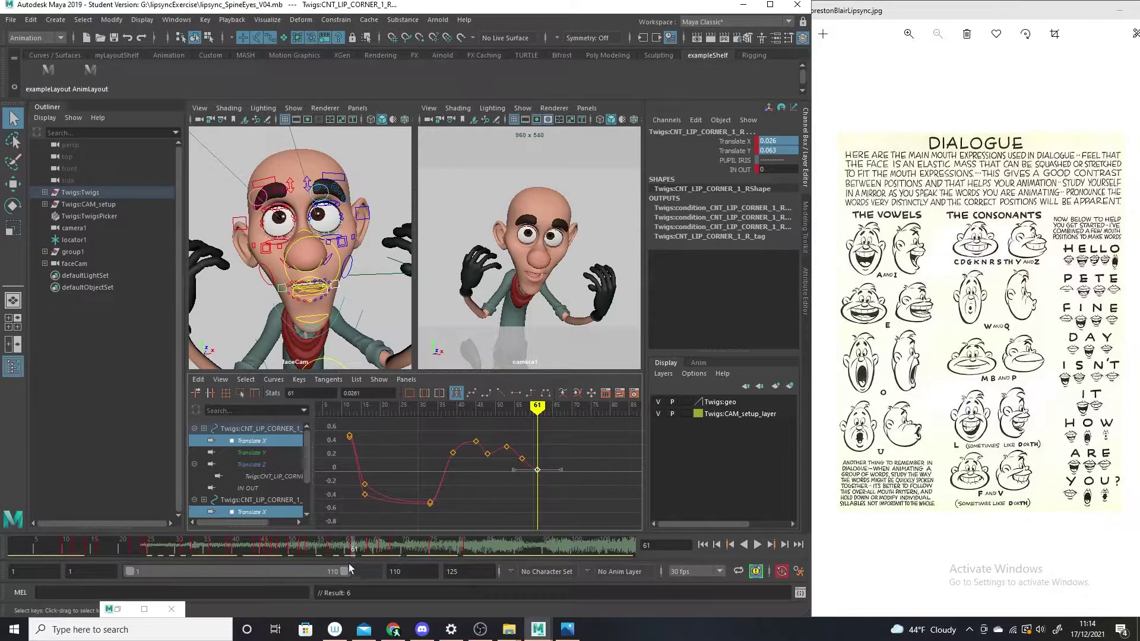
Key frames 65 and 63, setting them to 0.427 and 0.348
drag(353, 548, 376, 550)
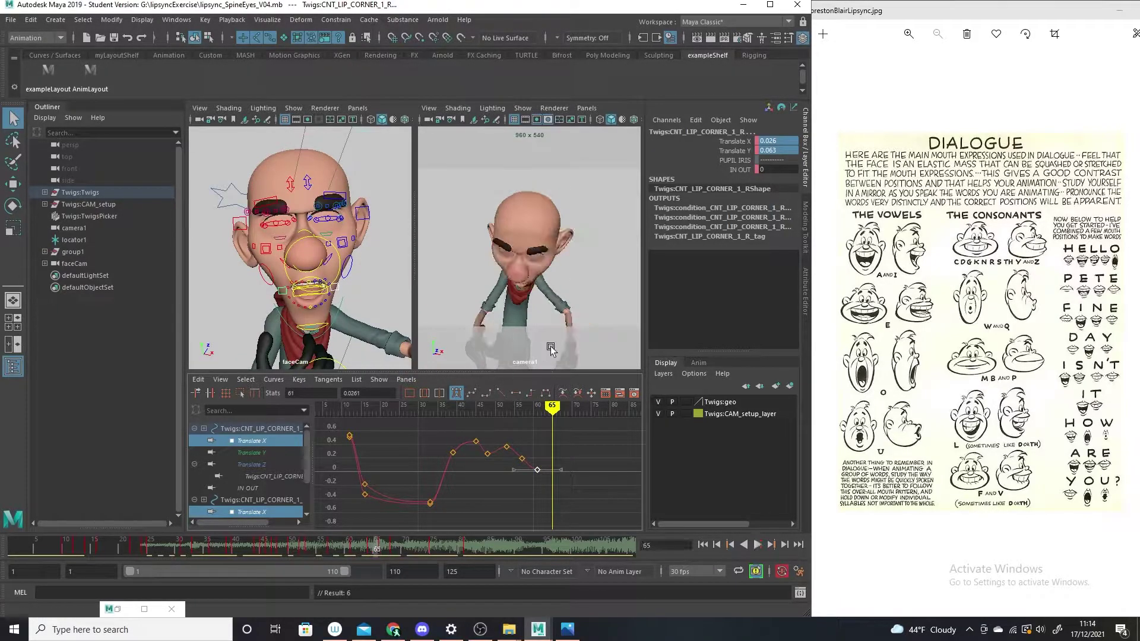
key(s)
shift+middle_drag(549, 479, 559, 450)
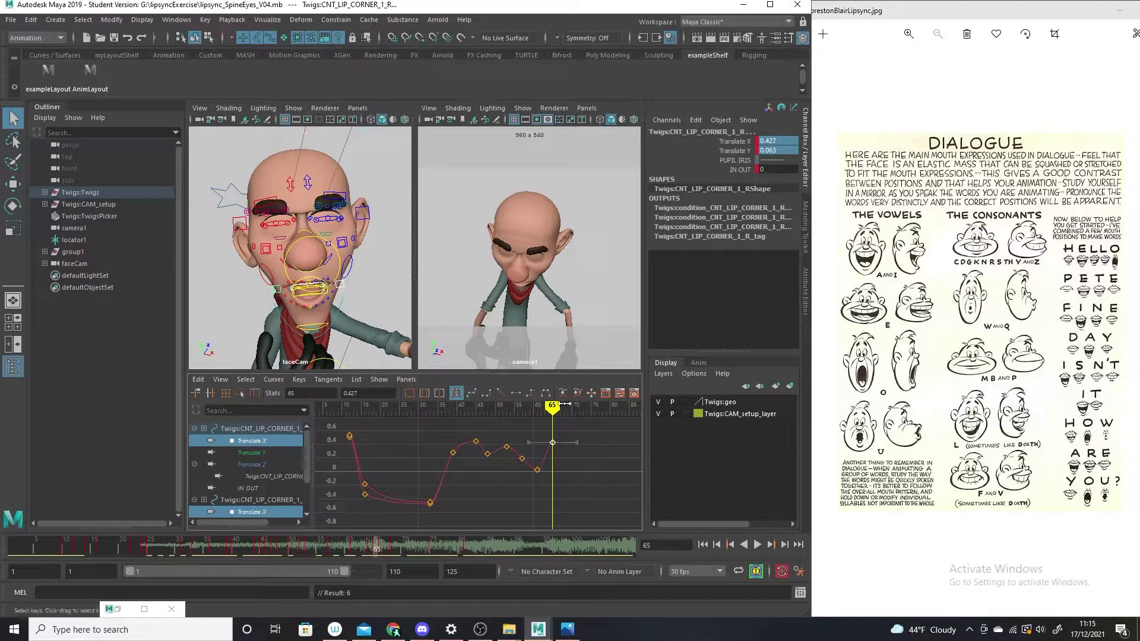
key(alt+v)
drag(549, 410, 544, 413)
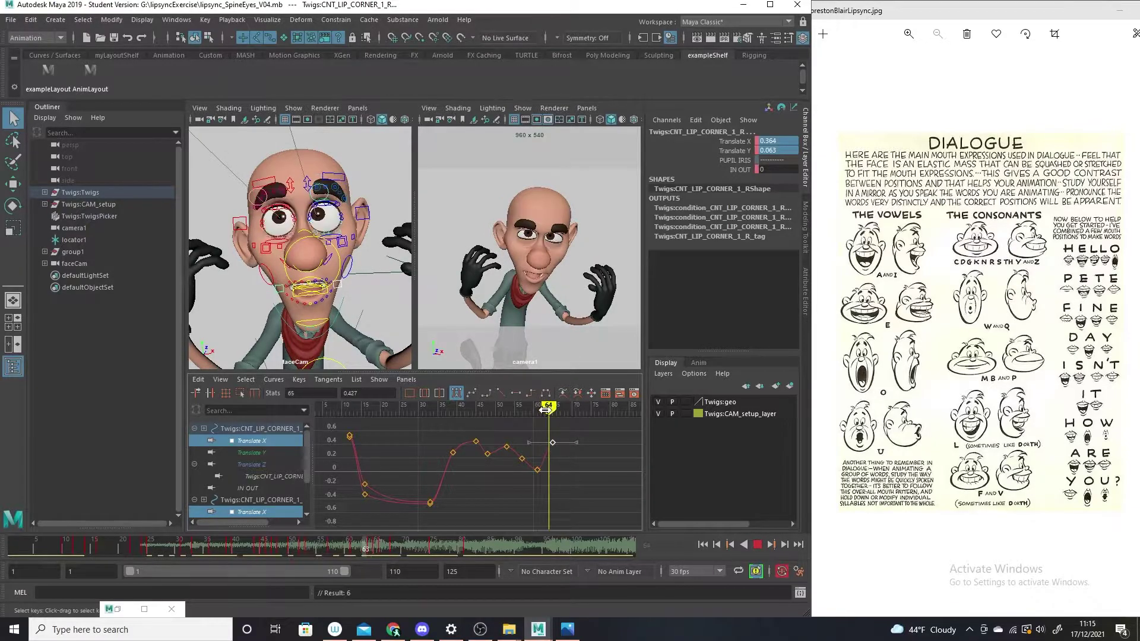
key(s)
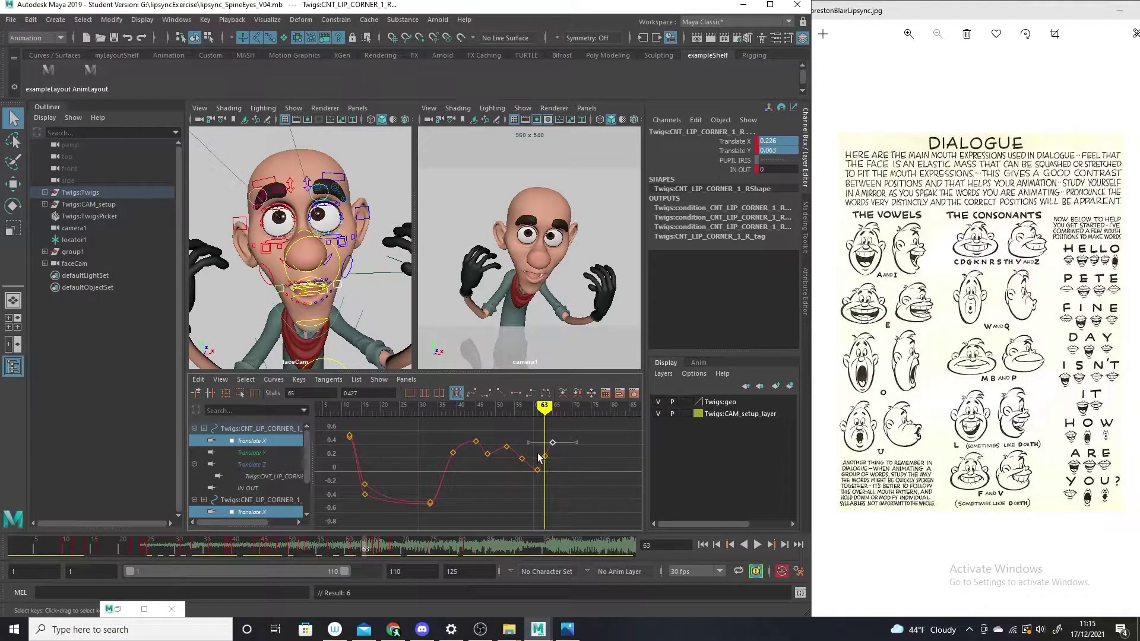
click(545, 456)
shift+middle_drag(548, 465, 548, 463)
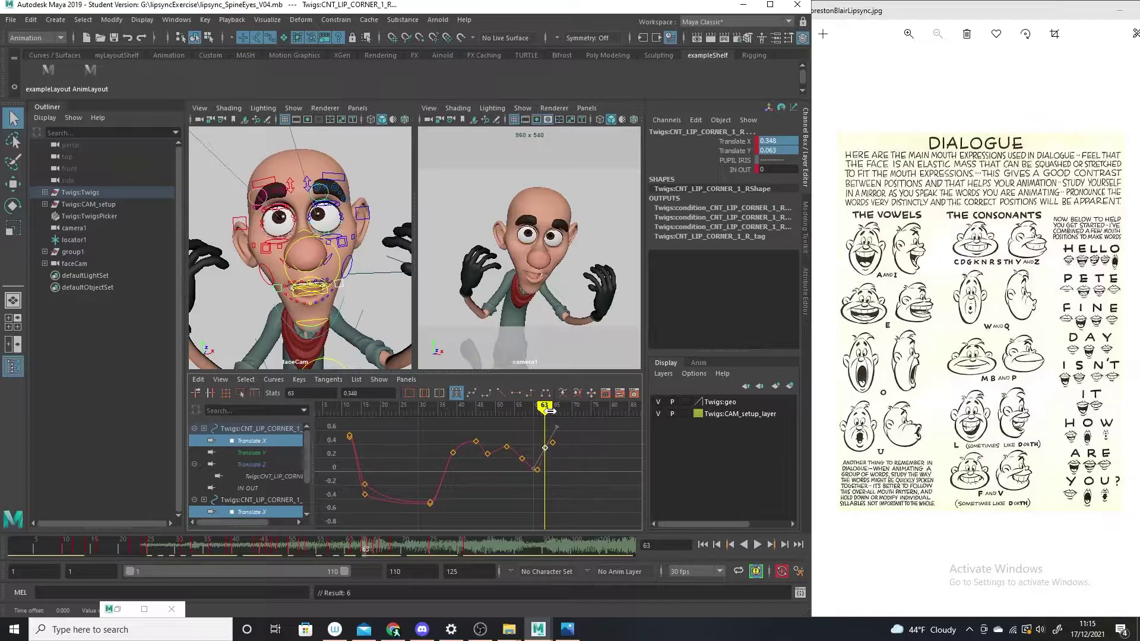
Lower the frame 67 key to about 0.07
key(alt+v)
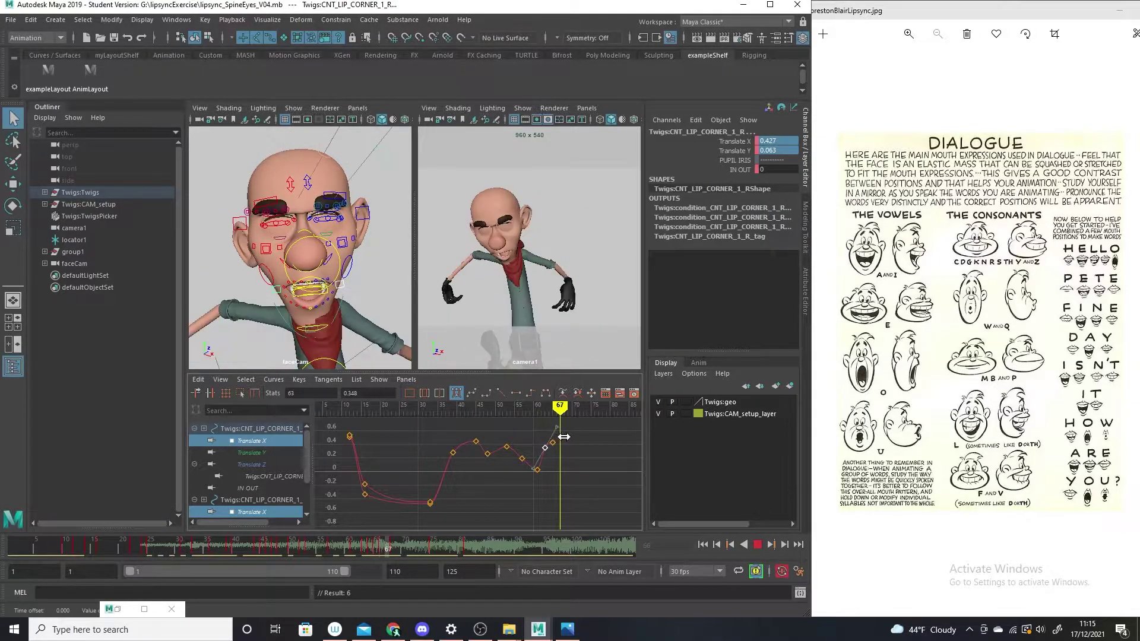
drag(547, 441, 570, 444)
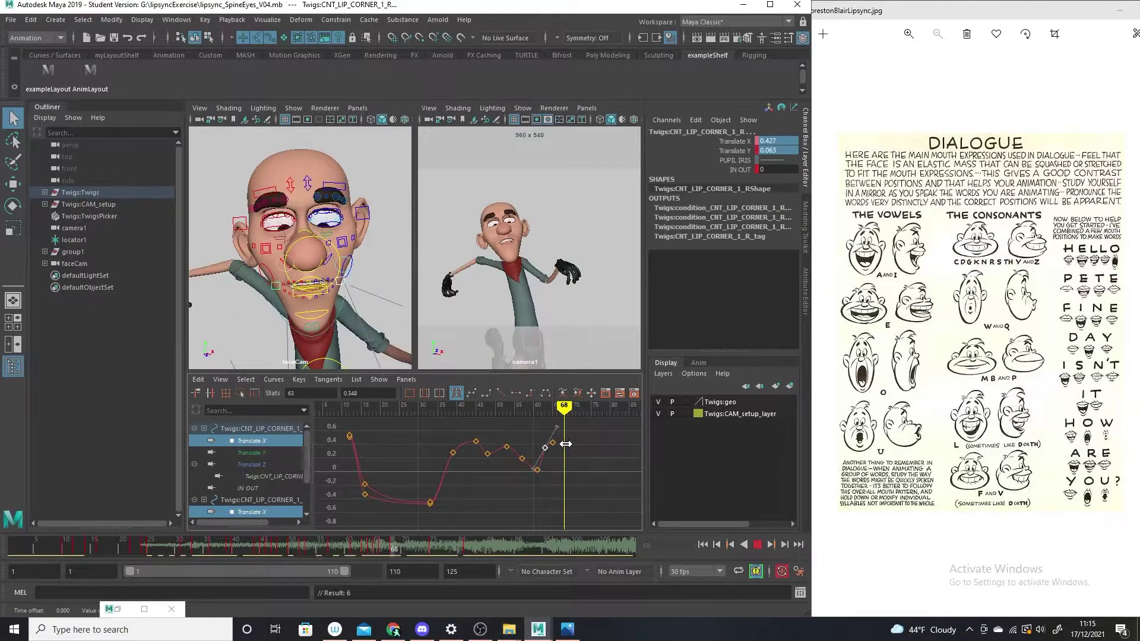
key(Escape)
drag(568, 414, 561, 414)
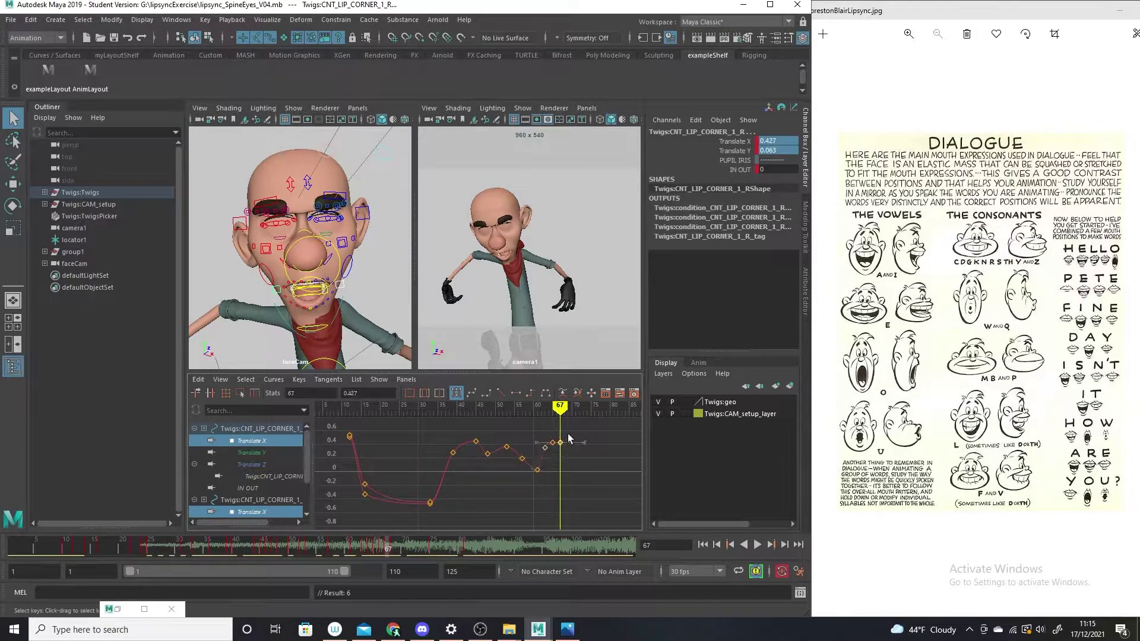
shift+middle_drag(560, 453, 576, 465)
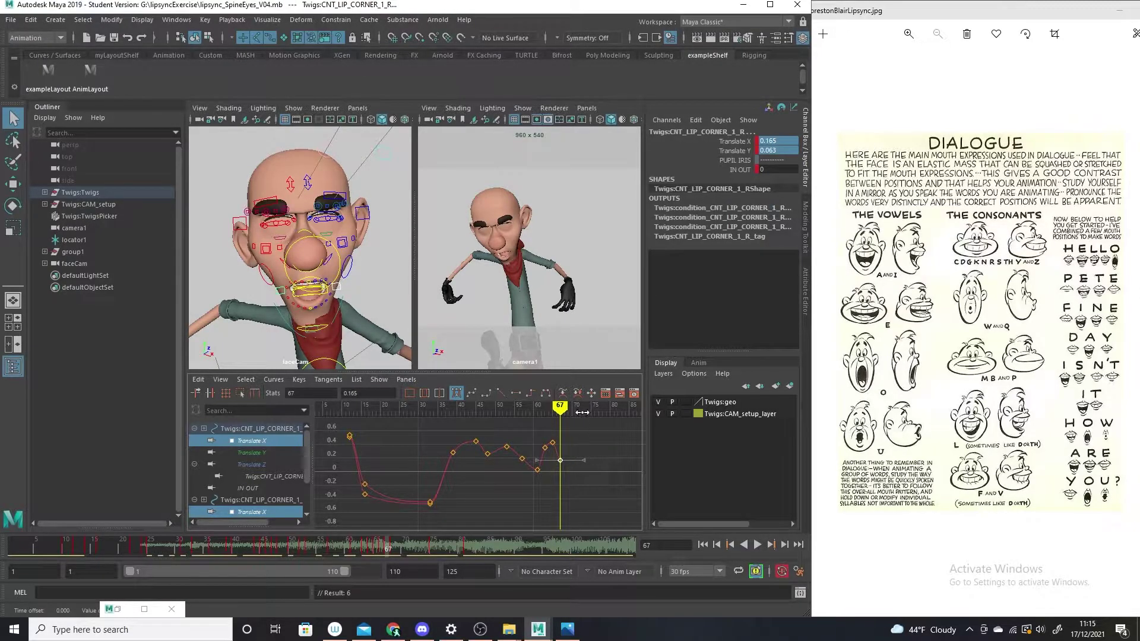
Shift the five most recent keys one frame earlier
drag(582, 412, 530, 410)
click(629, 466)
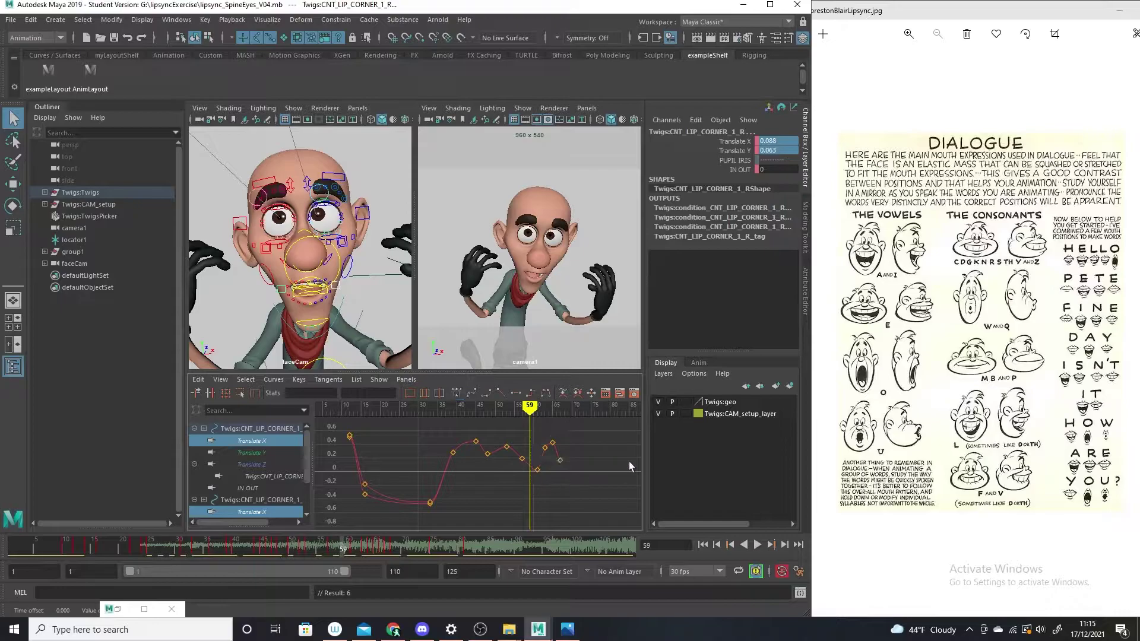
drag(519, 494, 521, 494)
shift+middle_drag(543, 497, 538, 496)
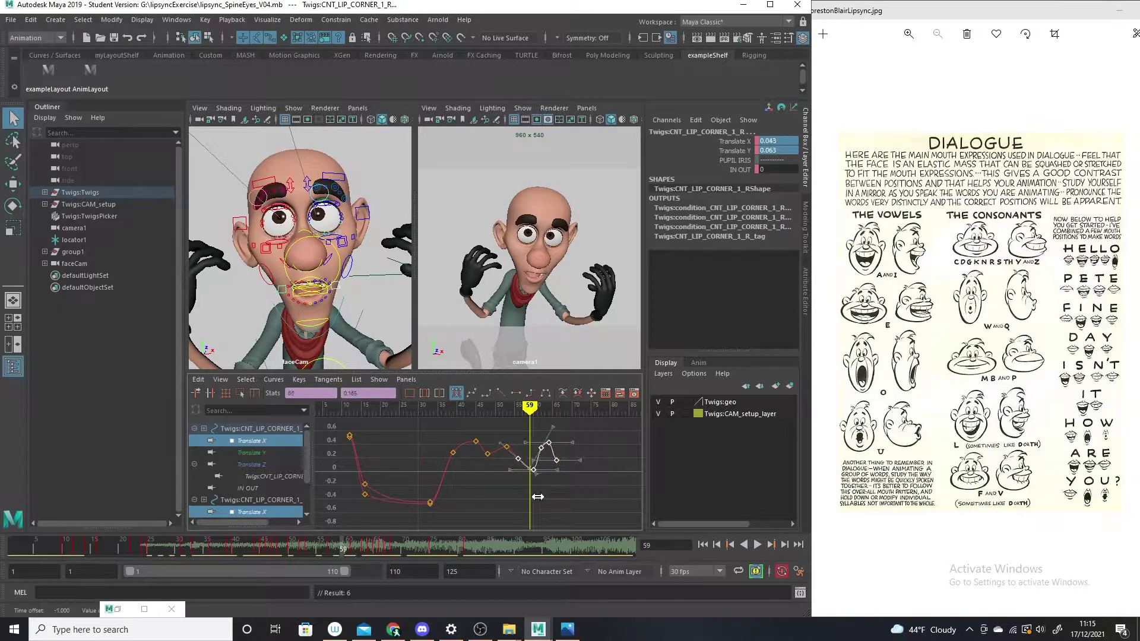
Drop the frame 68 key below zero and review through frame 76
key(alt+v)
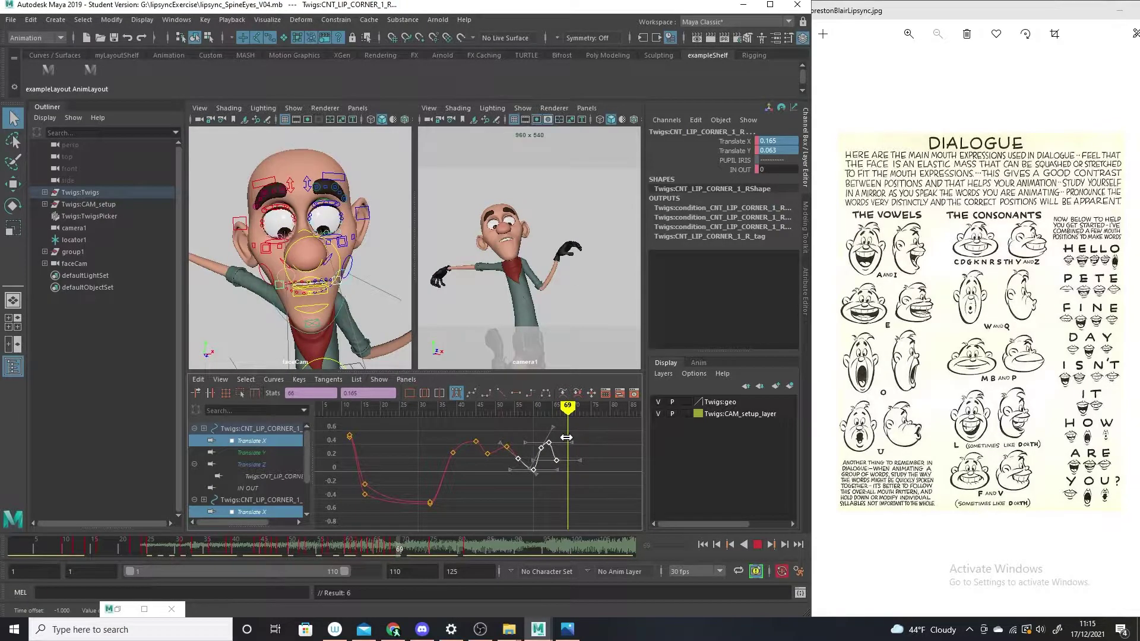
key(alt+v)
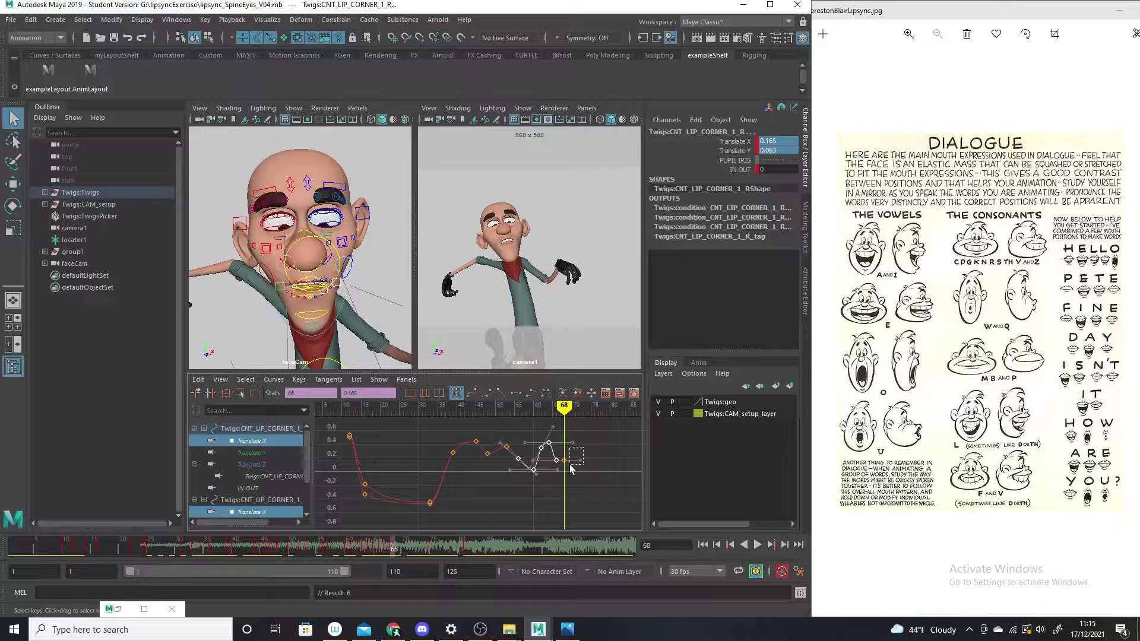
drag(569, 464, 569, 465)
shift+middle_drag(571, 461, 565, 500)
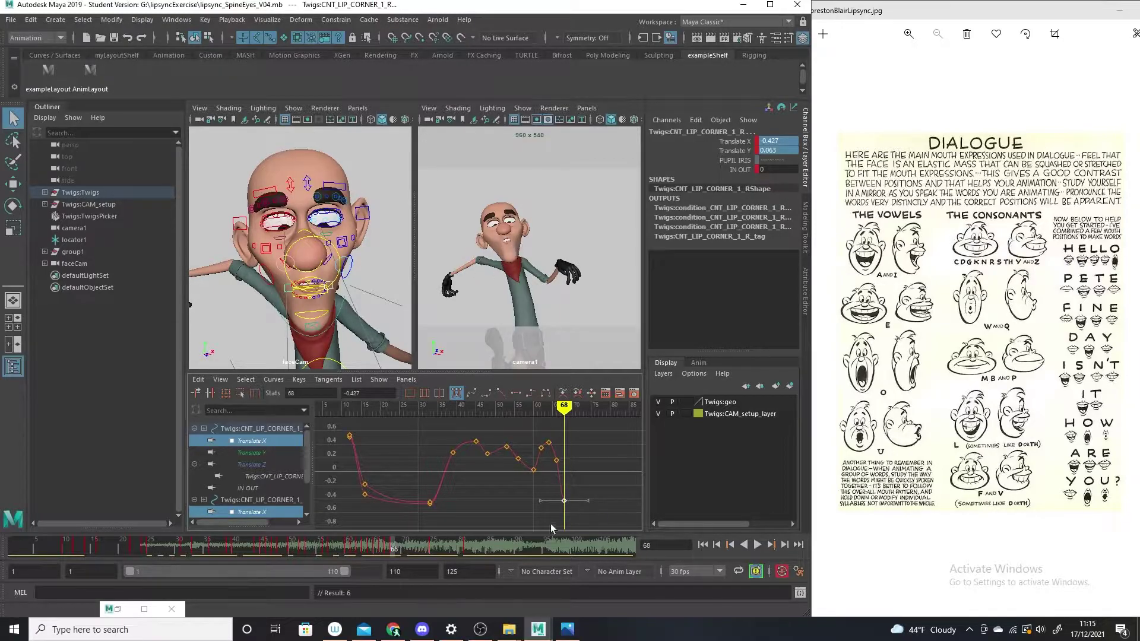
mouse_move(383, 550)
mouse_down()
mouse_move(455, 544)
mouse_move(183, 521)
mouse_move(112, 542)
mouse_move(455, 548)
mouse_up()
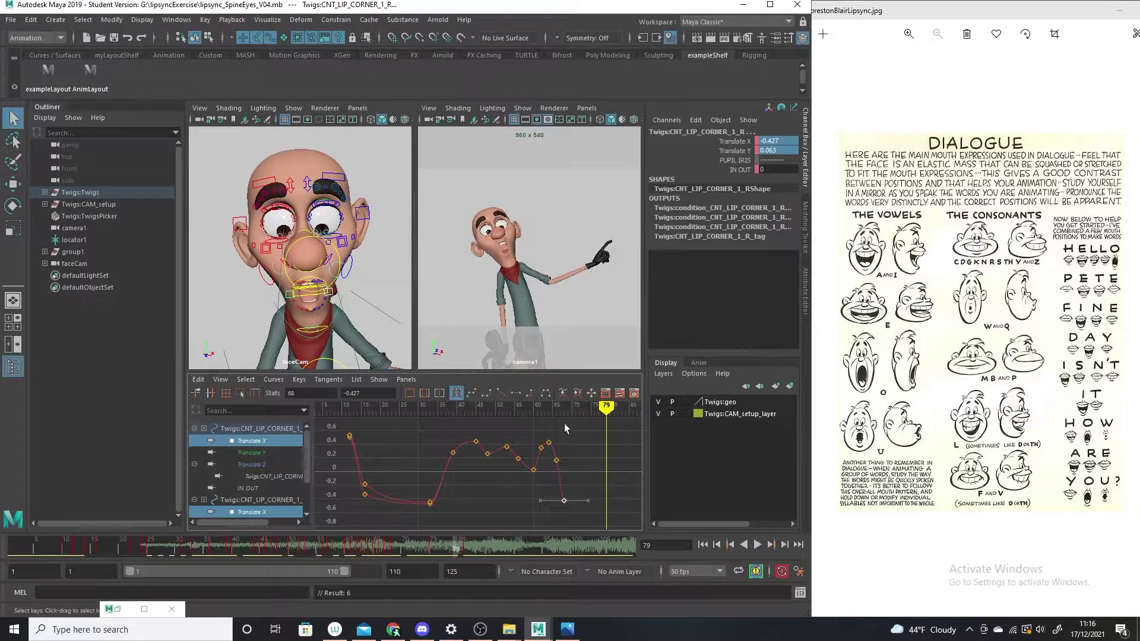
Key frame 79, nudge the frame 75 key lower, and raise frame 68 to about -0.357
key(s)
key(alt+v)
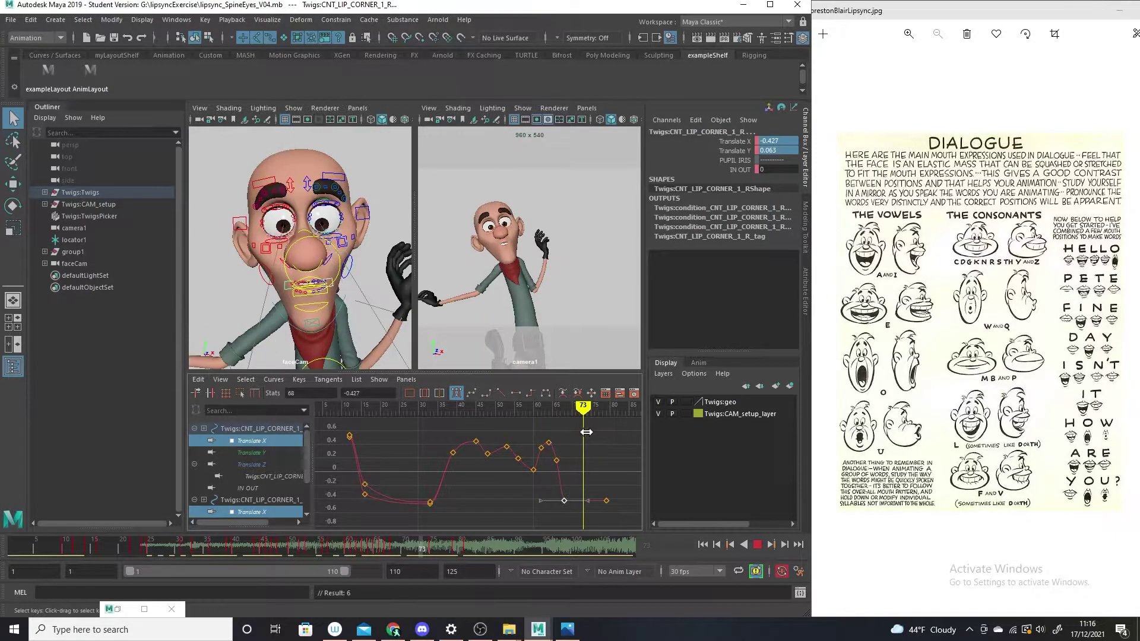
key(alt+v)
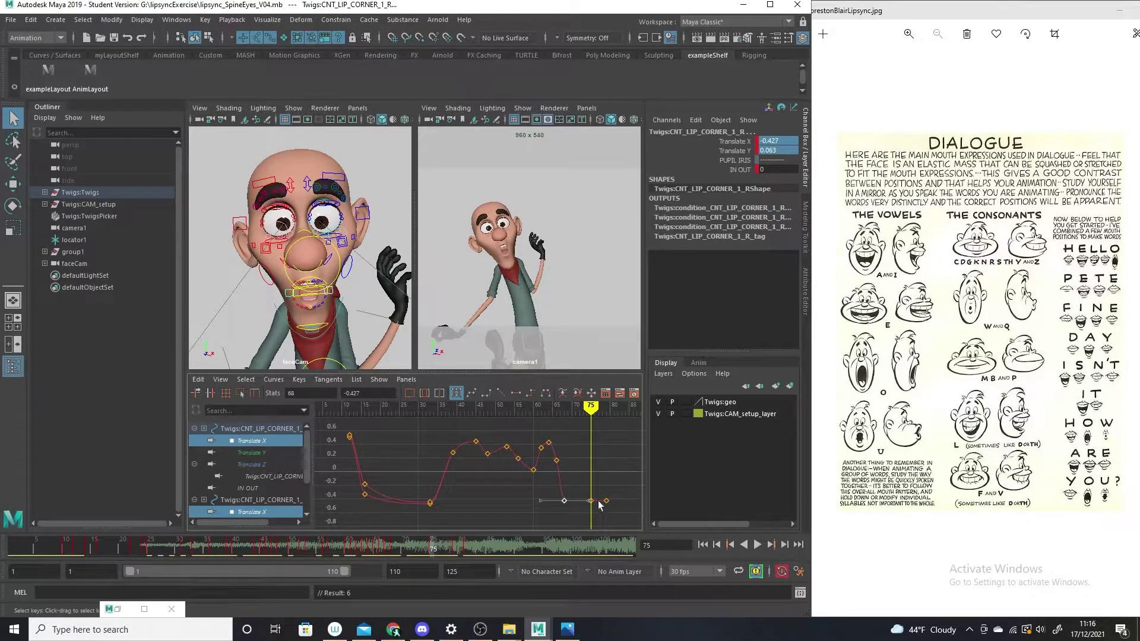
drag(597, 489, 585, 510)
middle_drag(593, 465, 595, 477)
click(564, 502)
middle_drag(568, 502, 567, 496)
Raise the frame 81 key to about 0.148 and the frame 79 key to about 0.113
key(alt+v)
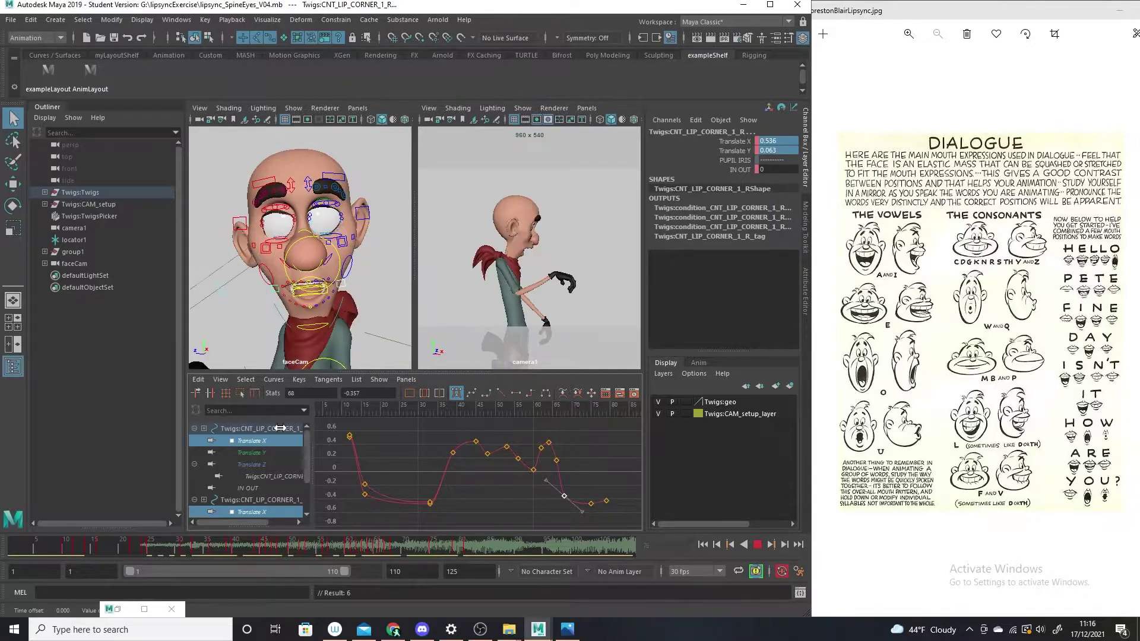
drag(553, 464, 607, 479)
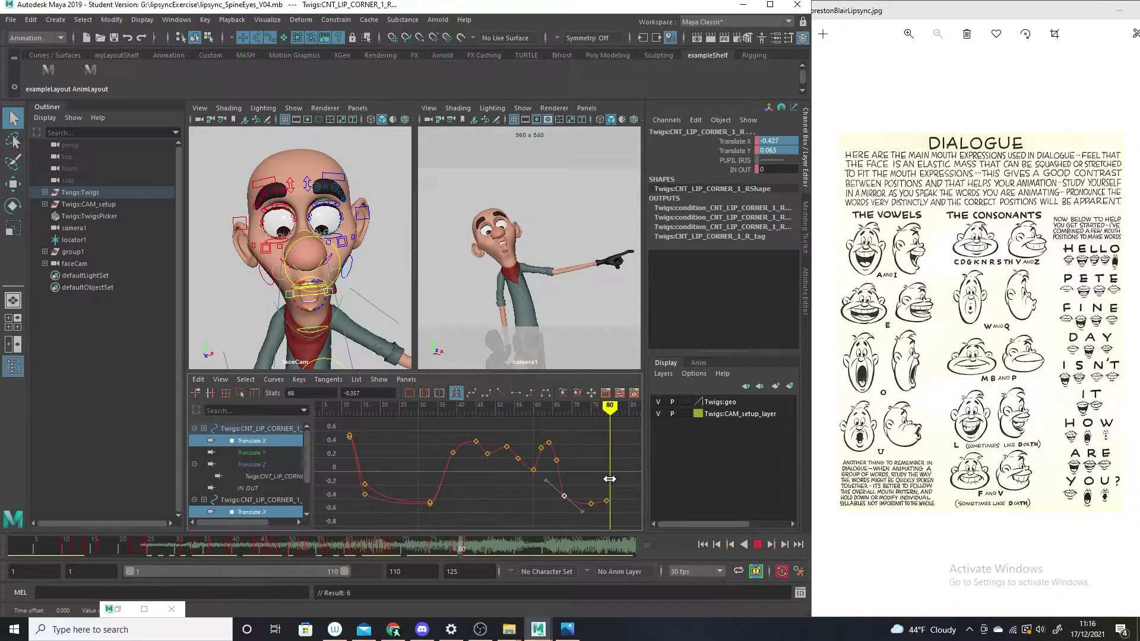
drag(608, 479, 615, 493)
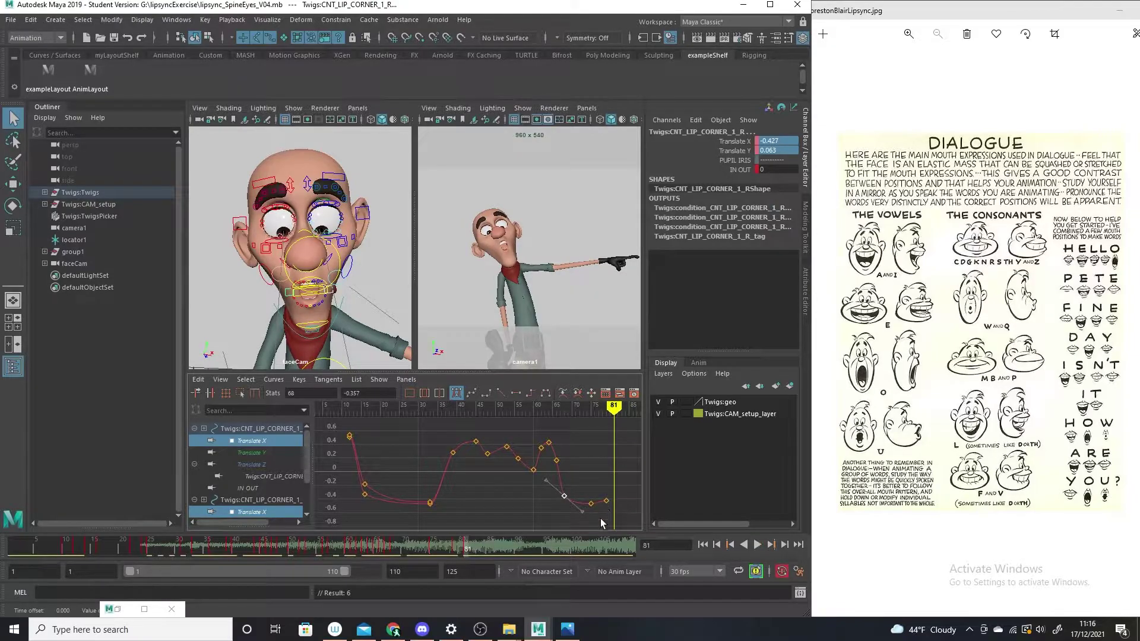
click(614, 501)
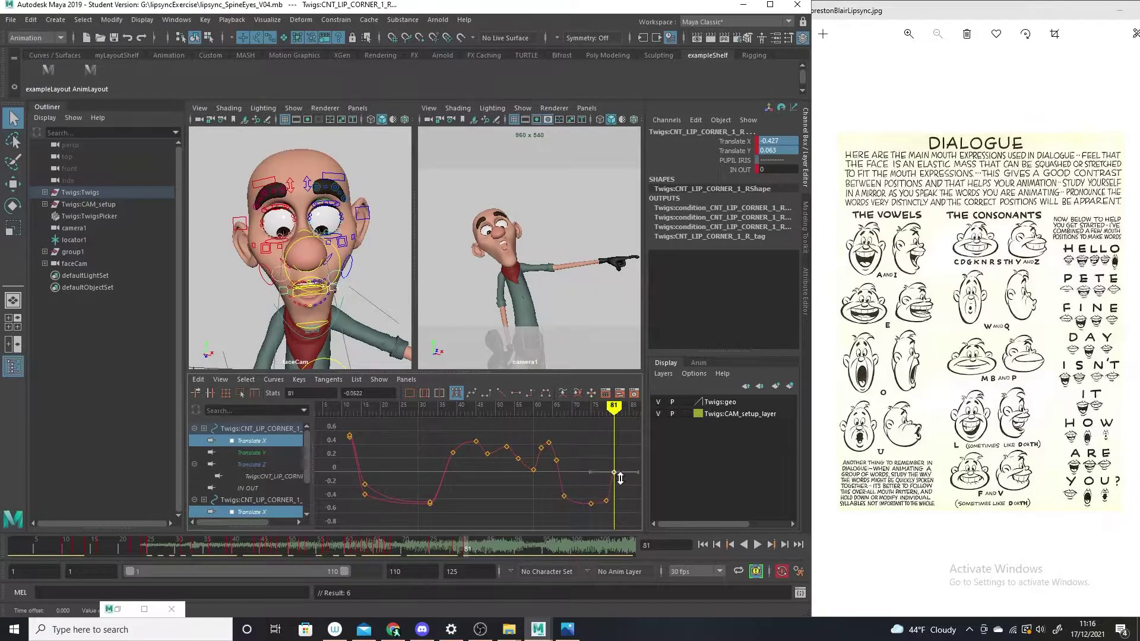
mouse_move(618, 521)
middle_down()
mouse_move(623, 465)
mouse_move(612, 476)
middle_up()
click(606, 501)
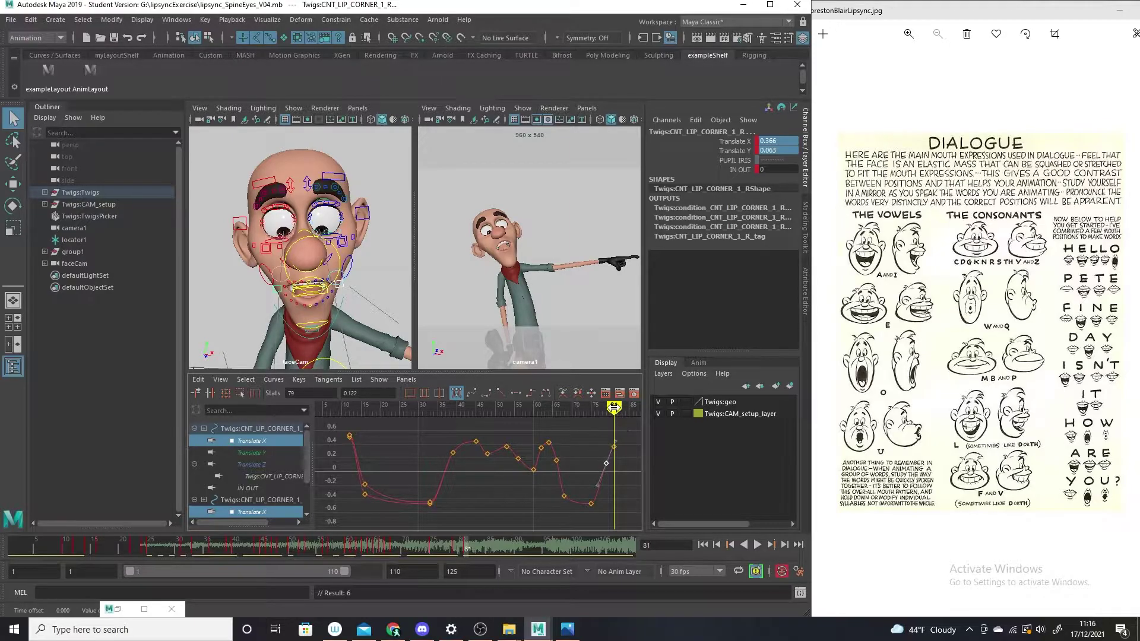
Review the lip motion up to frame 88 and pan the graph to the later keys
drag(614, 408, 620, 432)
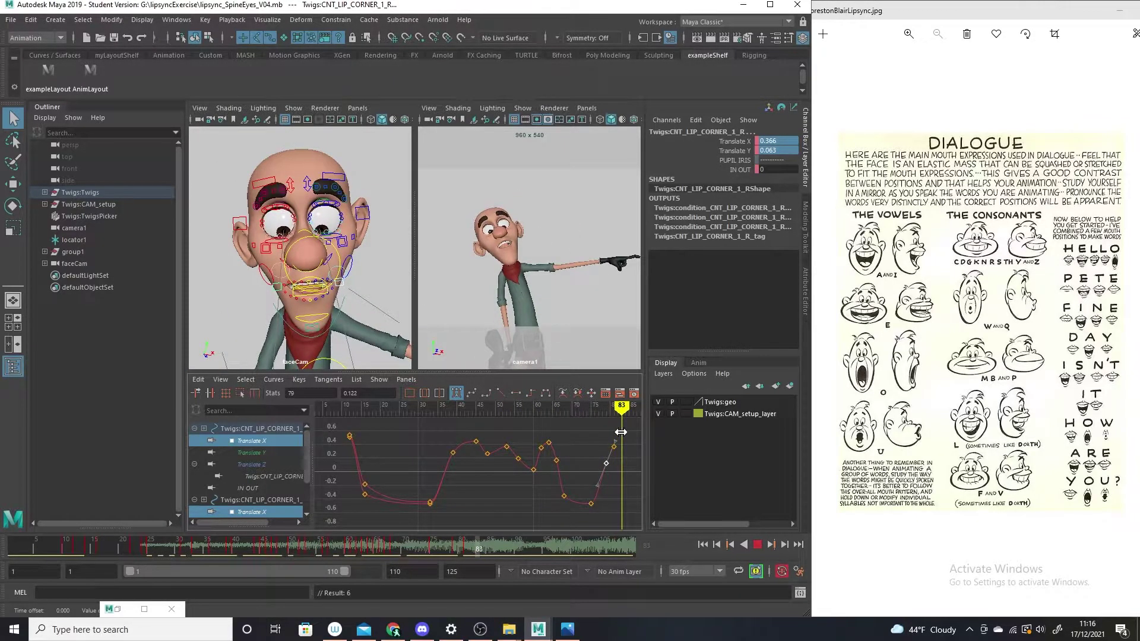
drag(619, 430, 619, 449)
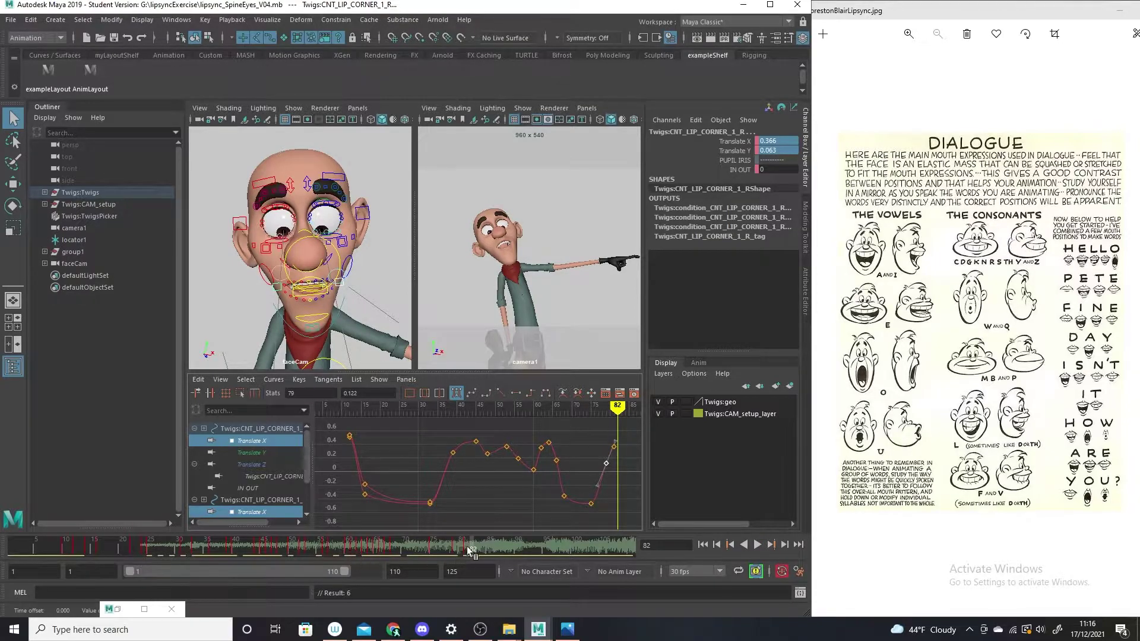
key(alt+v)
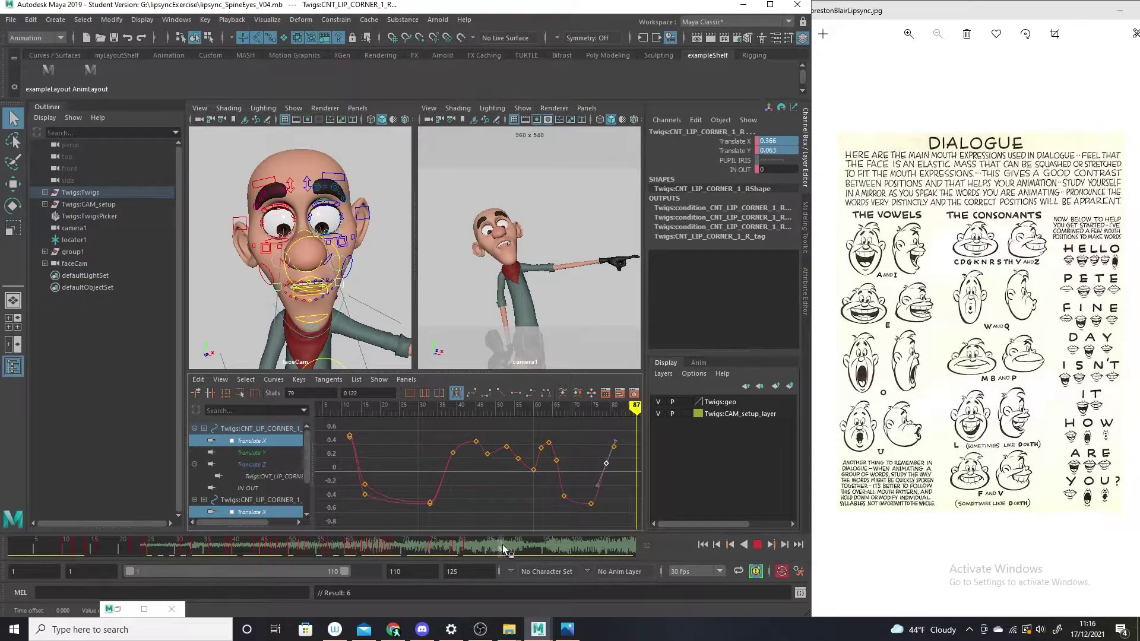
click(502, 544)
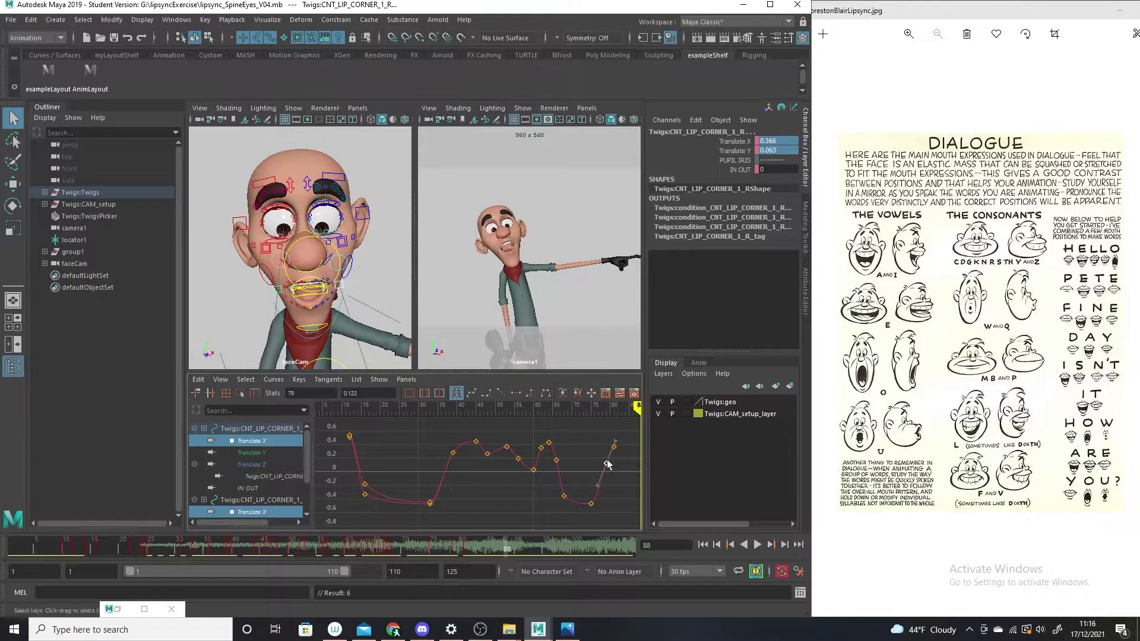
alt+middle_drag(619, 482, 543, 496)
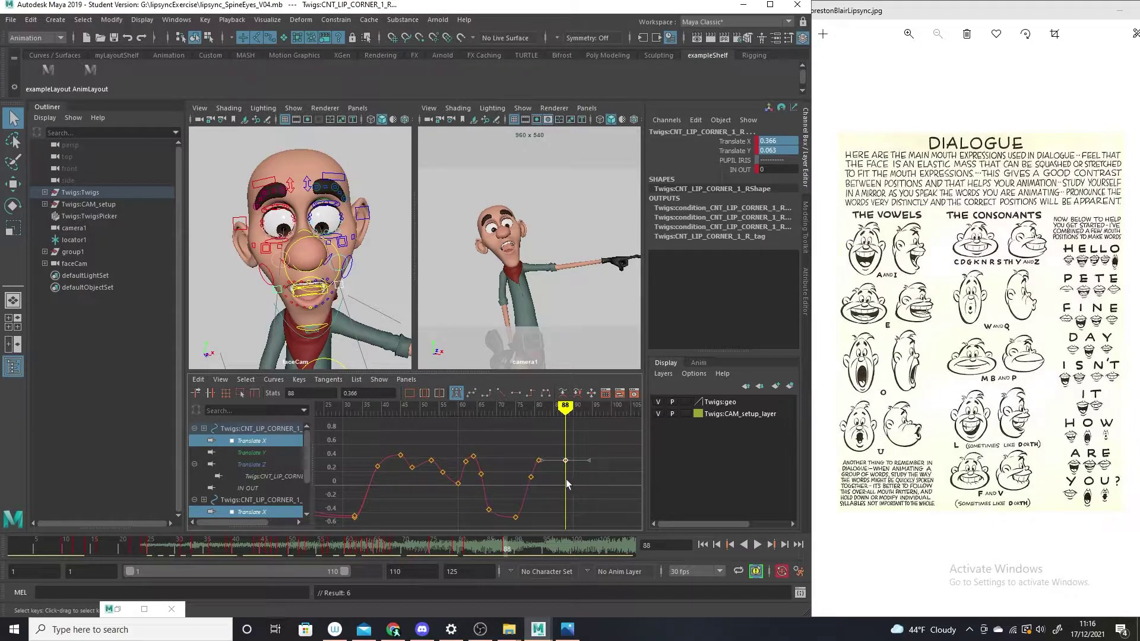
Raise the frame 88 key and lift the frame 91 key to about 0.6
middle_drag(565, 480, 562, 469)
key(alt+v)
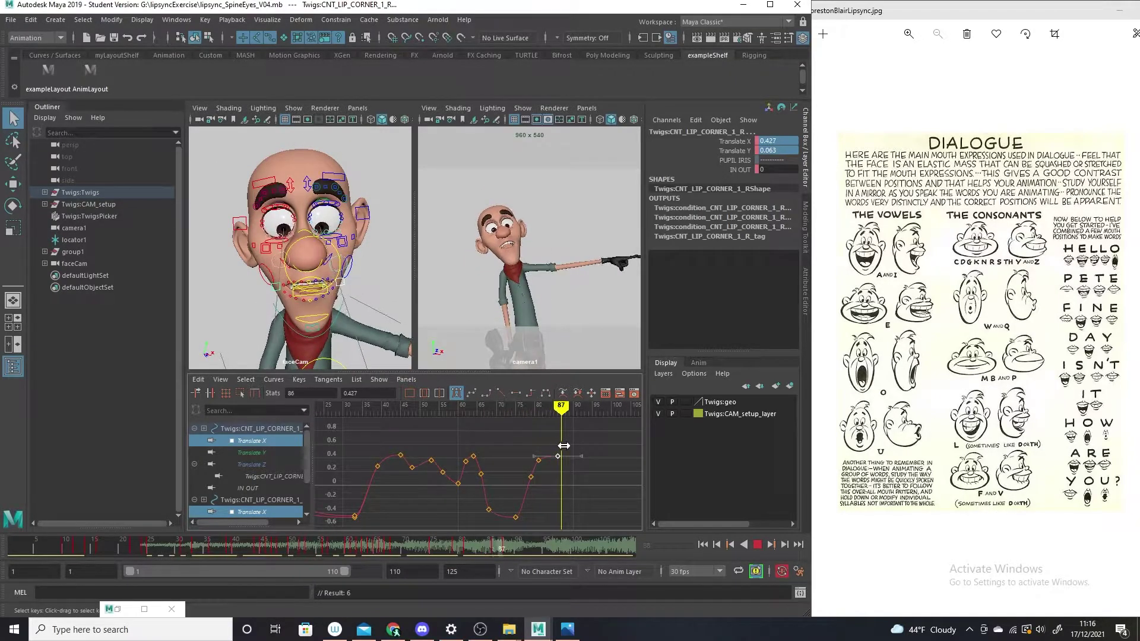
key(alt+v)
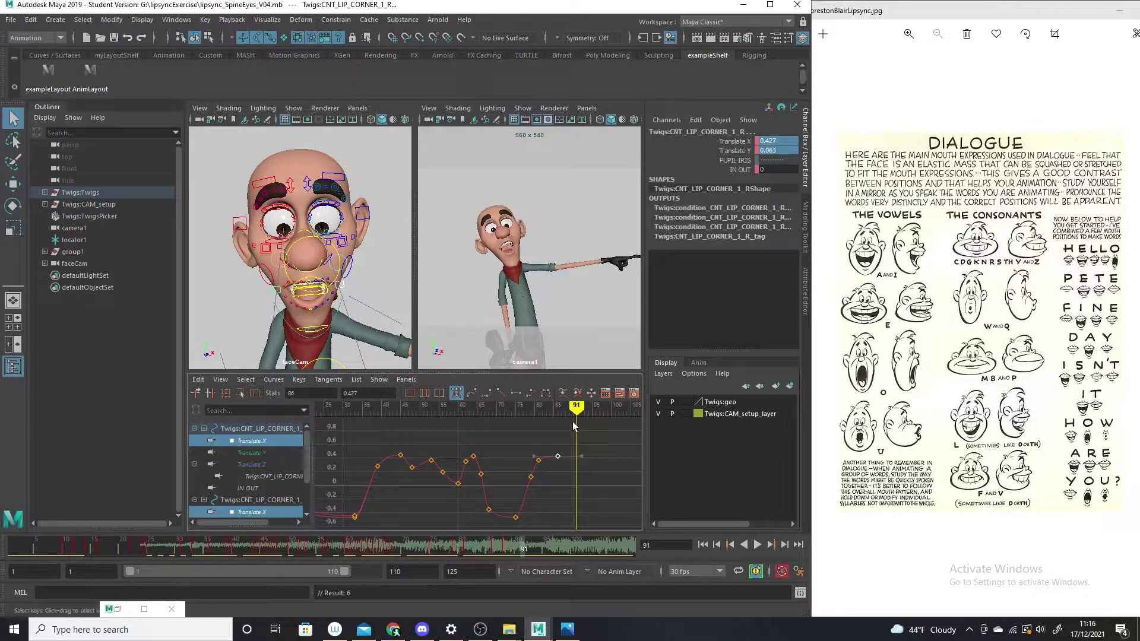
drag(570, 472, 571, 471)
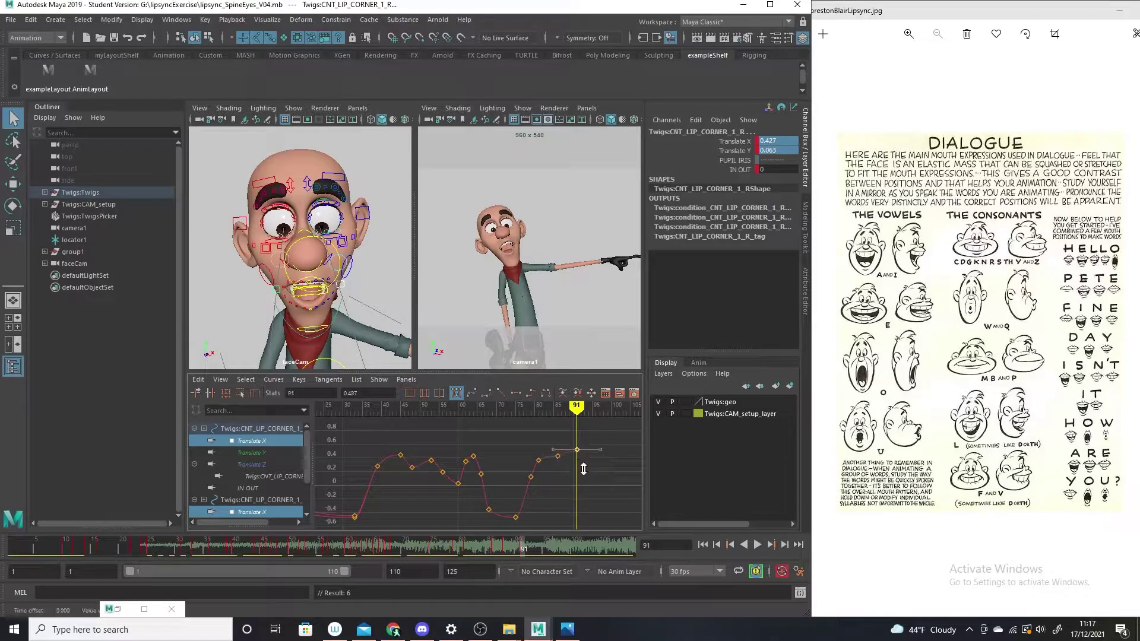
middle_drag(571, 472, 586, 471)
Move the frame 98 key to frame 99 and lower it to 0.322
drag(577, 408, 604, 438)
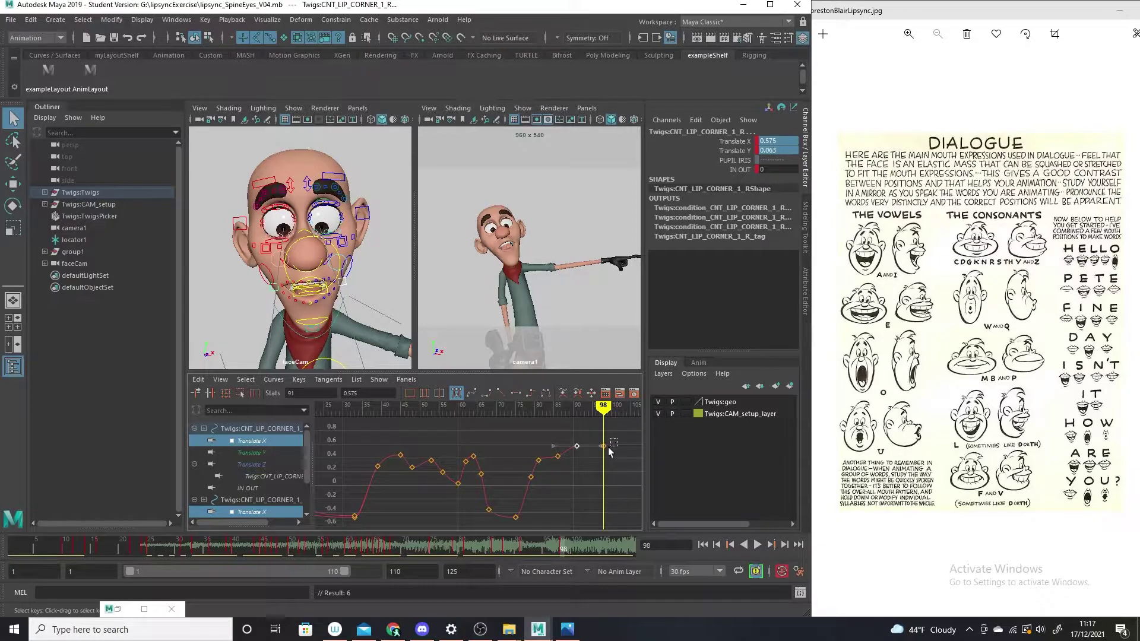
drag(608, 448, 611, 457)
middle_drag(613, 429, 614, 450)
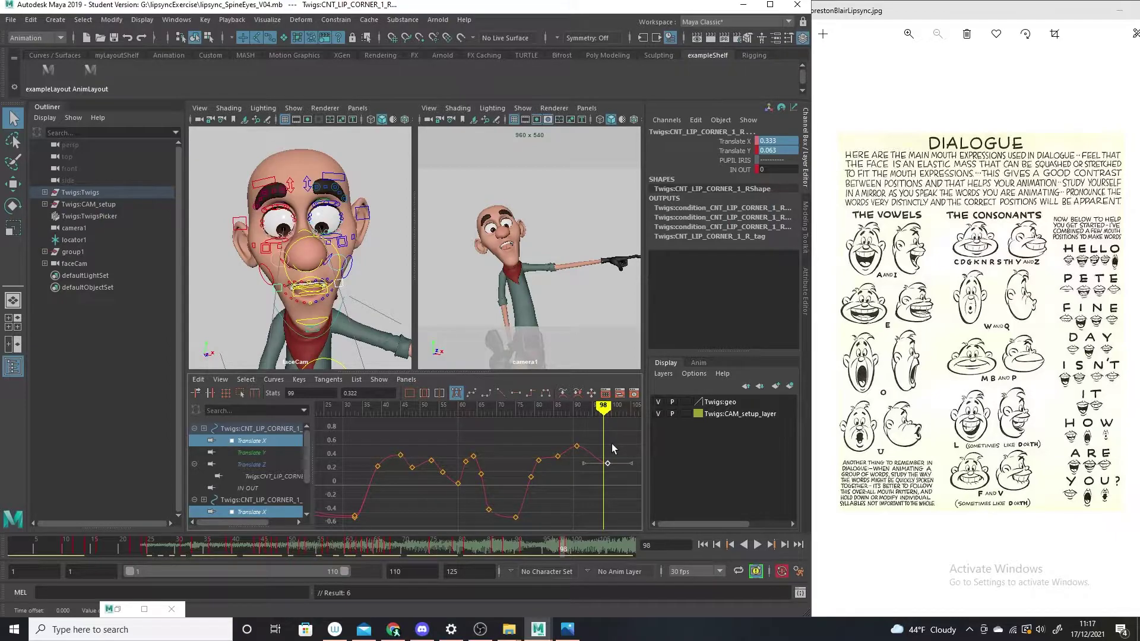
mouse_move(618, 430)
mouse_down()
mouse_move(549, 443)
mouse_move(632, 467)
mouse_move(578, 470)
mouse_move(638, 479)
mouse_up()
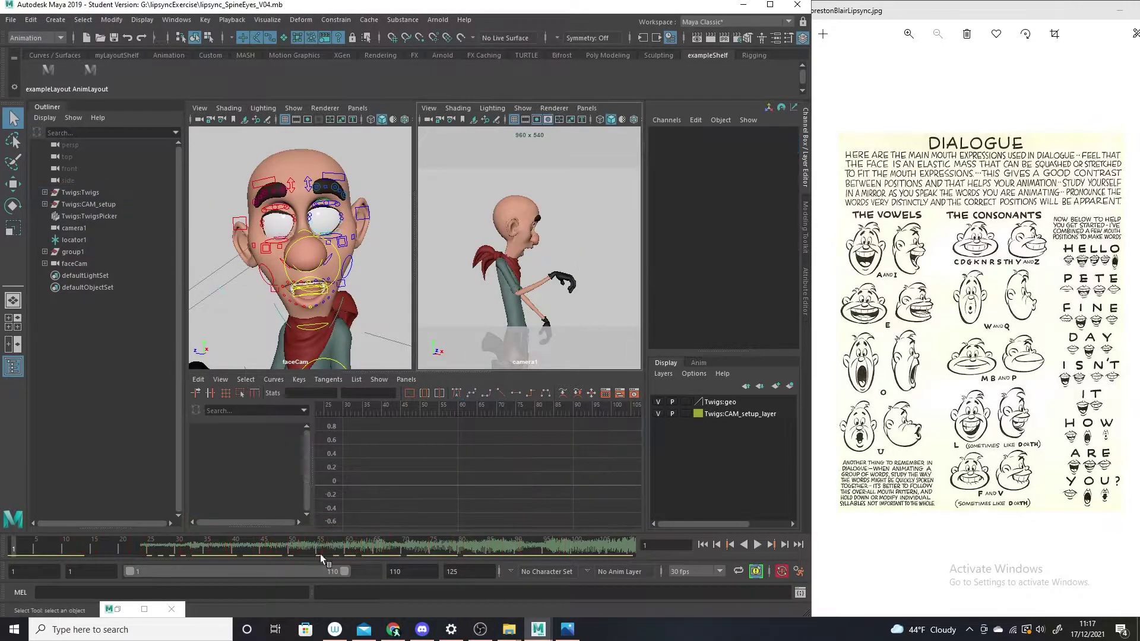
key(alt+v)
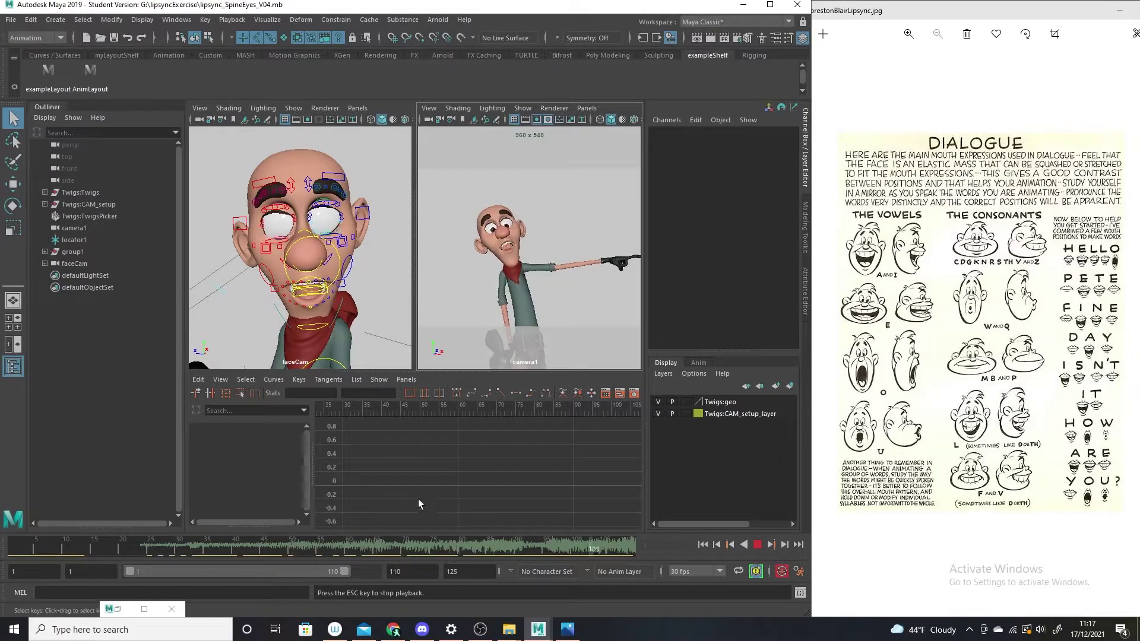
click(758, 545)
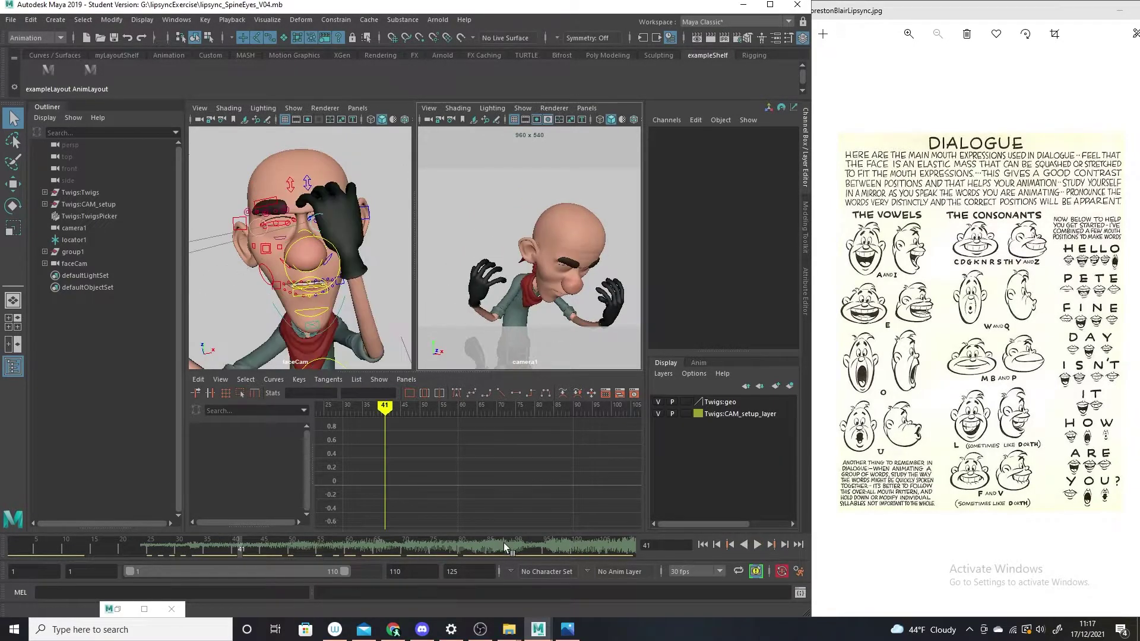
mouse_move(504, 543)
mouse_down()
mouse_move(554, 558)
mouse_move(416, 529)
mouse_move(610, 553)
mouse_up()
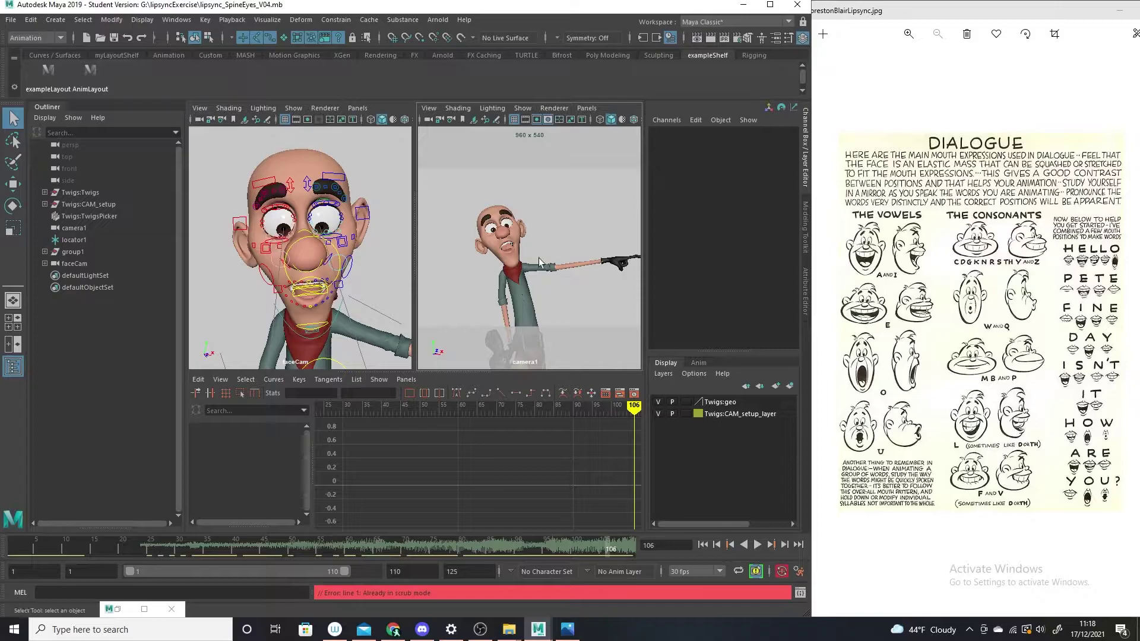
key(alt+v)
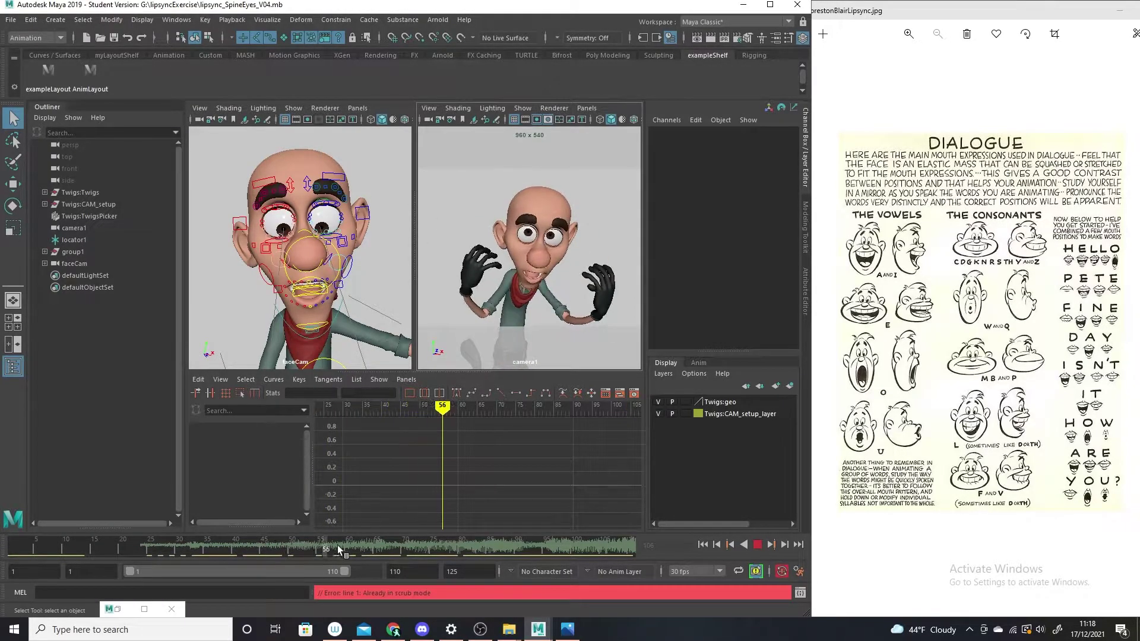
mouse_move(422, 551)
mouse_down()
mouse_move(379, 530)
mouse_move(470, 535)
mouse_move(355, 518)
mouse_move(414, 525)
mouse_up()
Select CNT_JAW_1_C, frame its curves on frames 30–100, and stop at frame 71
click(338, 316)
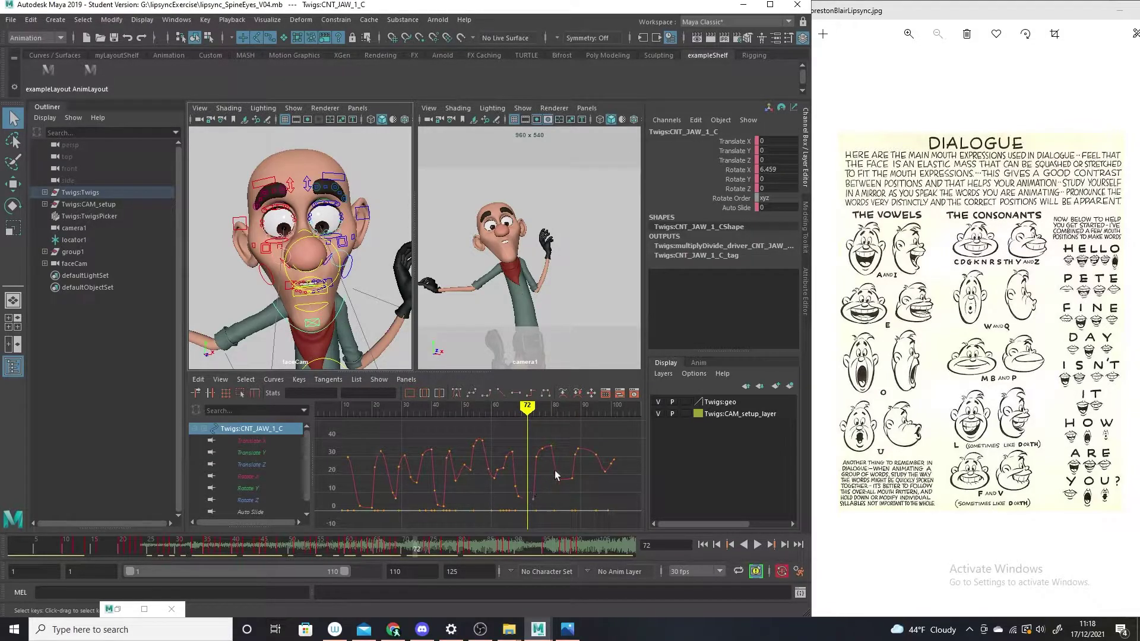
alt+shift+right_drag(533, 503, 480, 415)
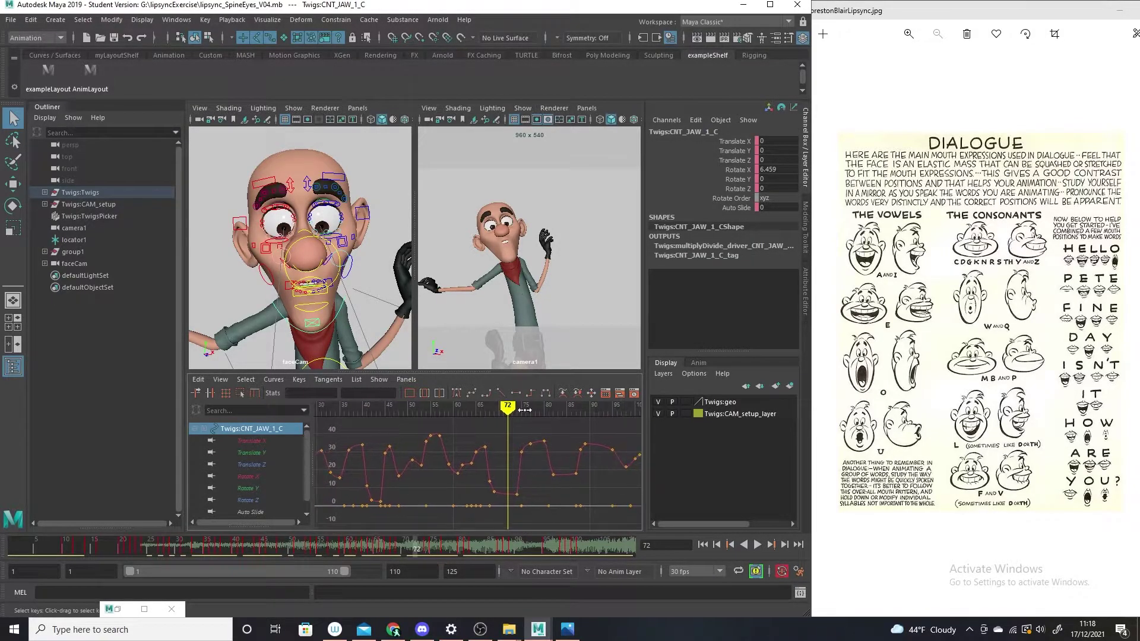
key(alt+v)
drag(480, 415, 502, 421)
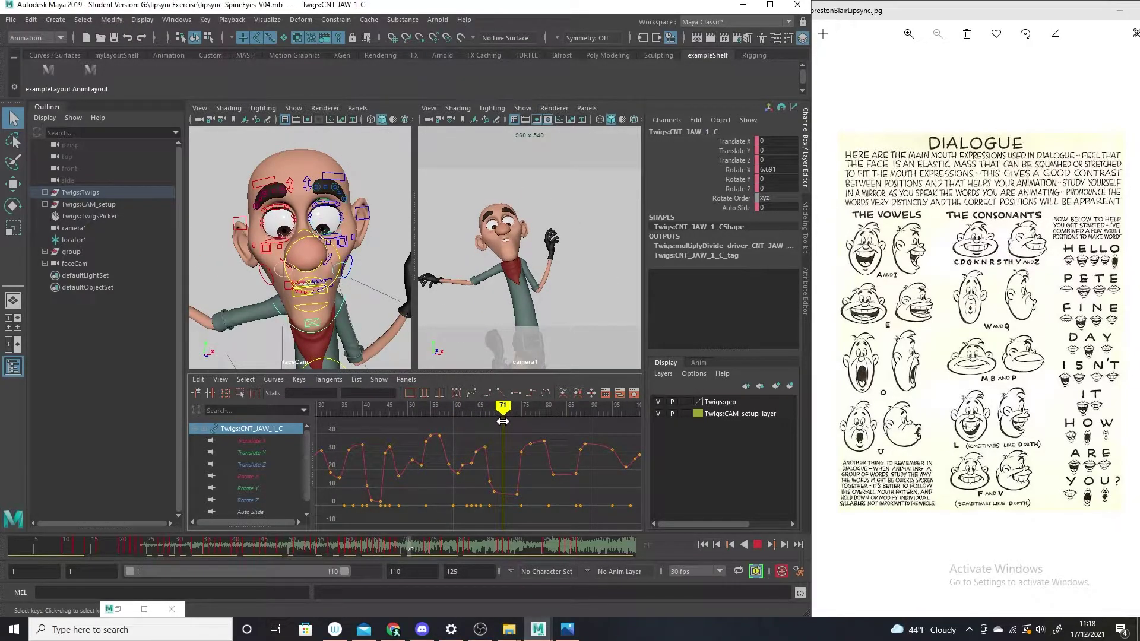
key(alt+v)
Key the jaw Rotate X at frame 71 at about 20.9 and raise the frame 74 key
key(s)
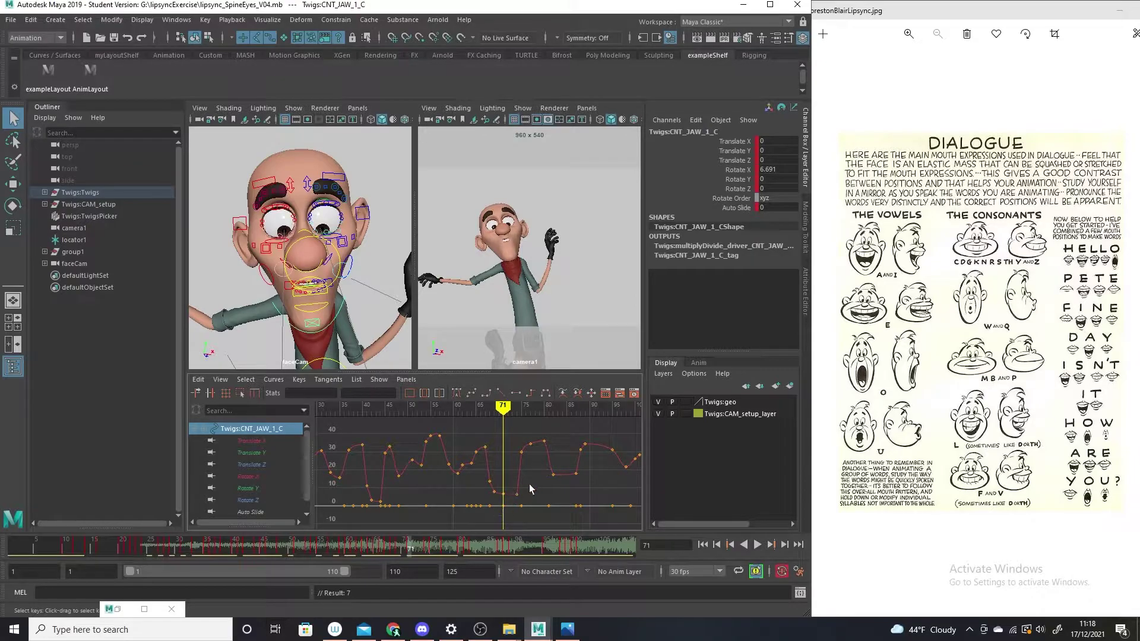
drag(506, 502, 506, 506)
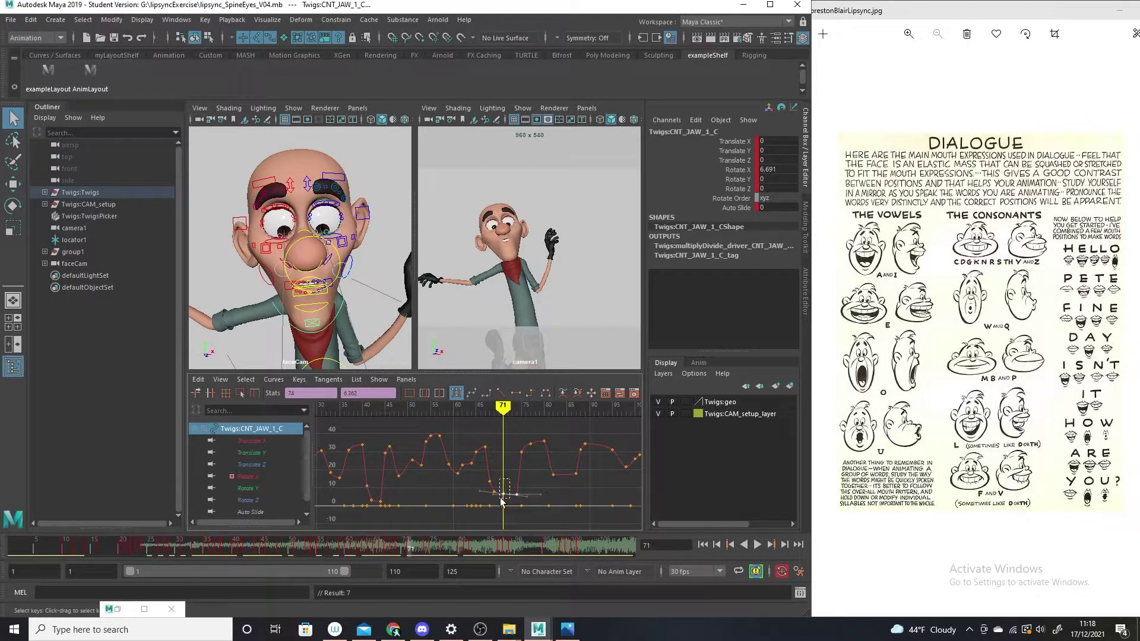
middle_drag(500, 501, 508, 483)
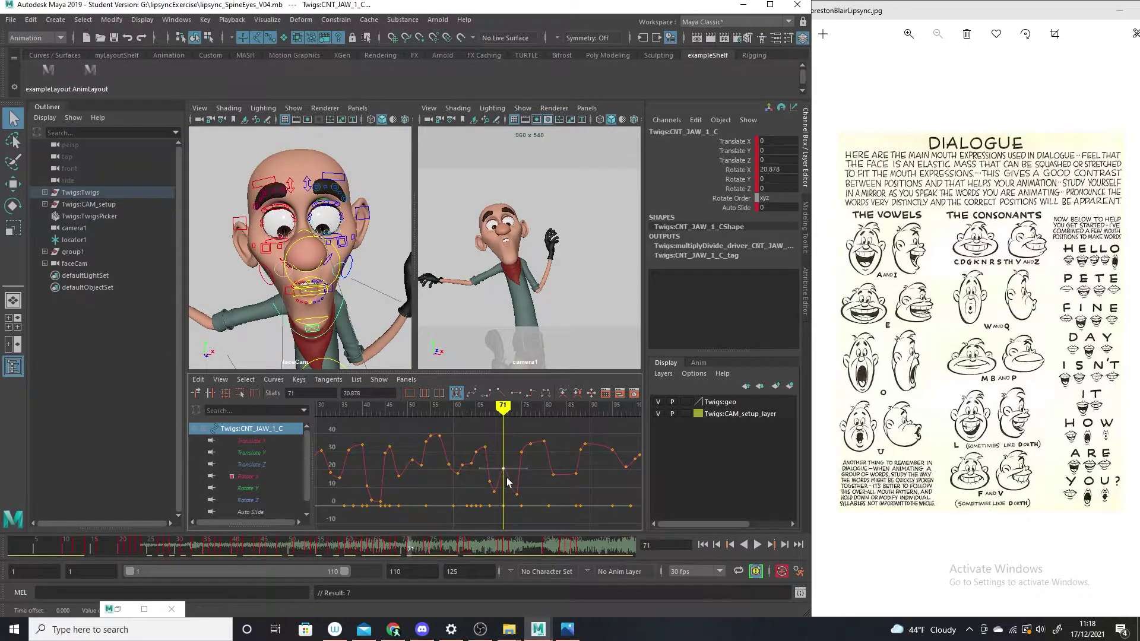
click(517, 494)
middle_drag(517, 493, 514, 475)
Shift the jaw keys near frame 70 two frames, then deselect and play back
key(alt+v)
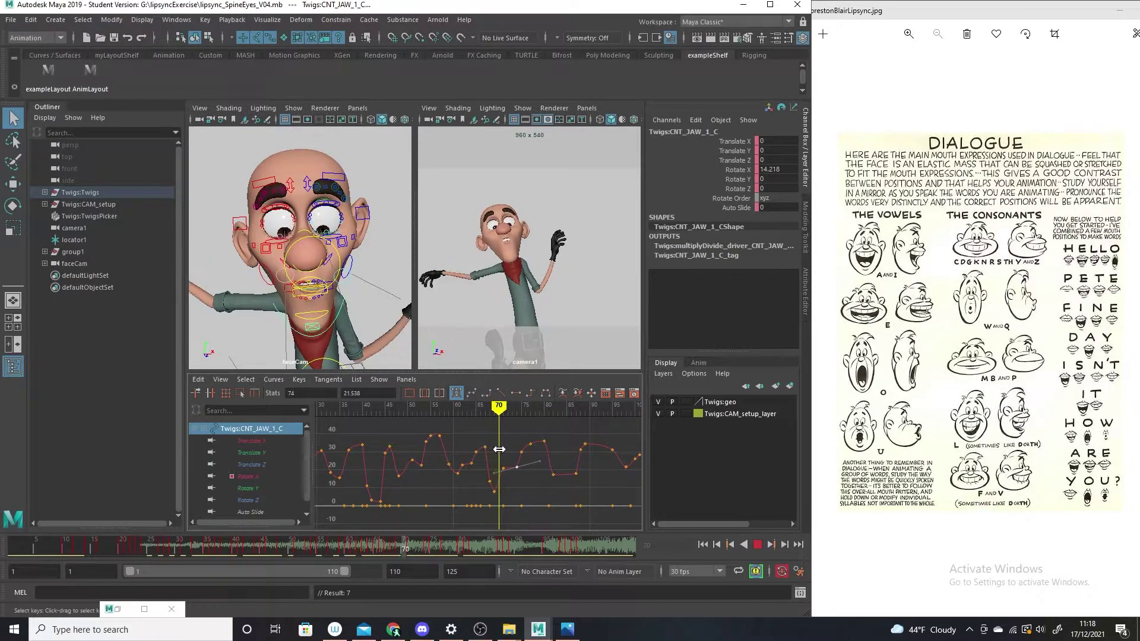
key(alt+v)
mouse_move(500, 478)
mouse_down()
mouse_move(516, 498)
mouse_move(498, 483)
mouse_up()
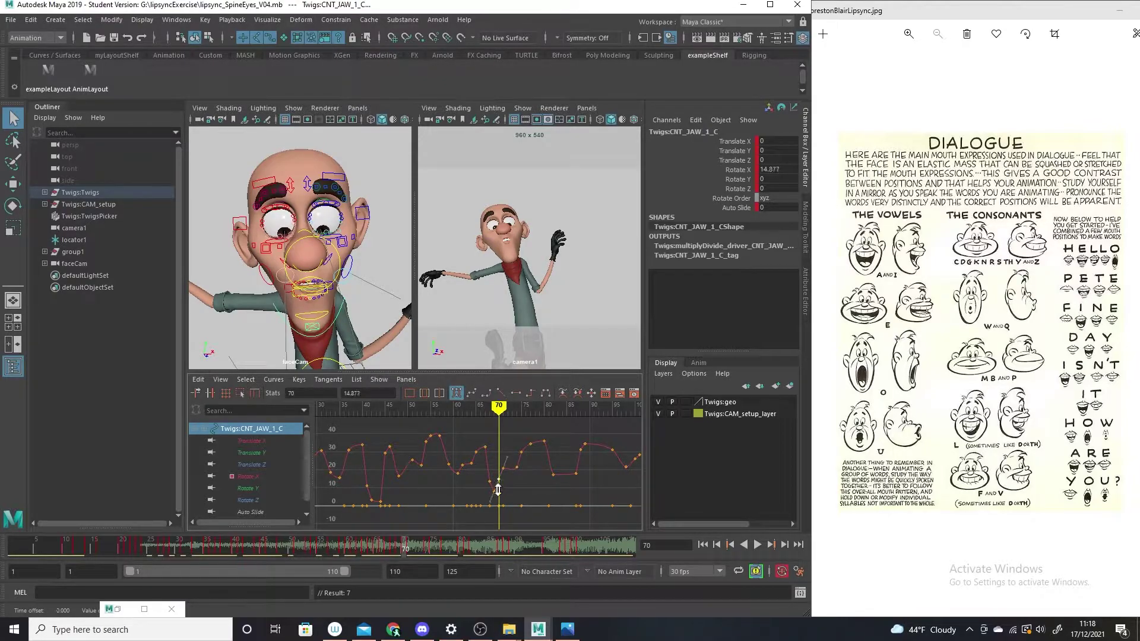
key(alt+v)
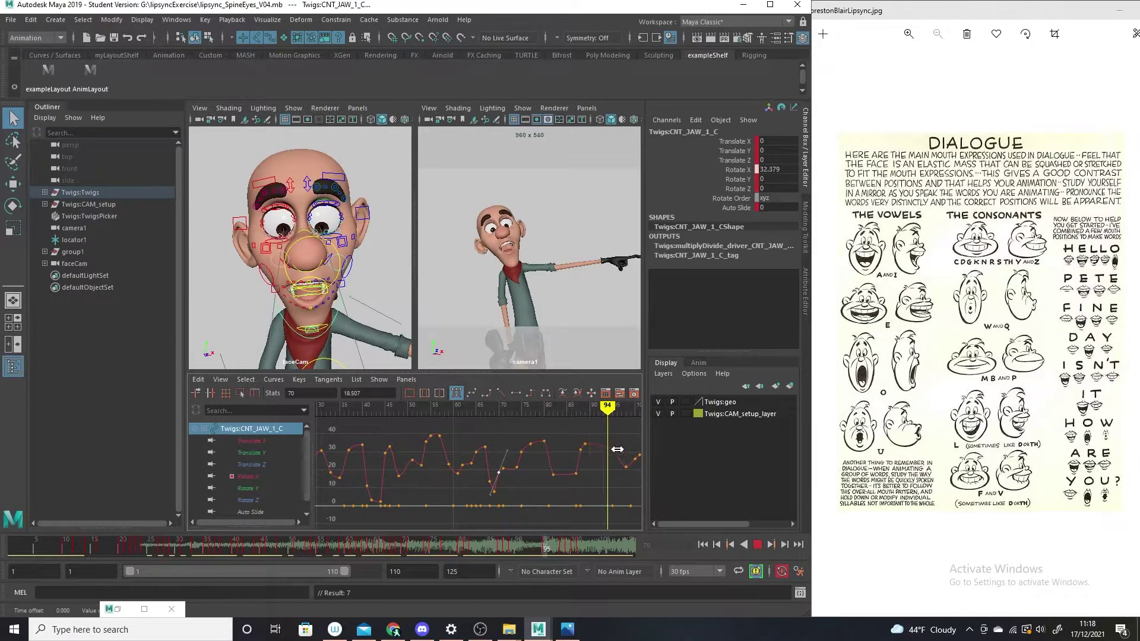
key(Escape)
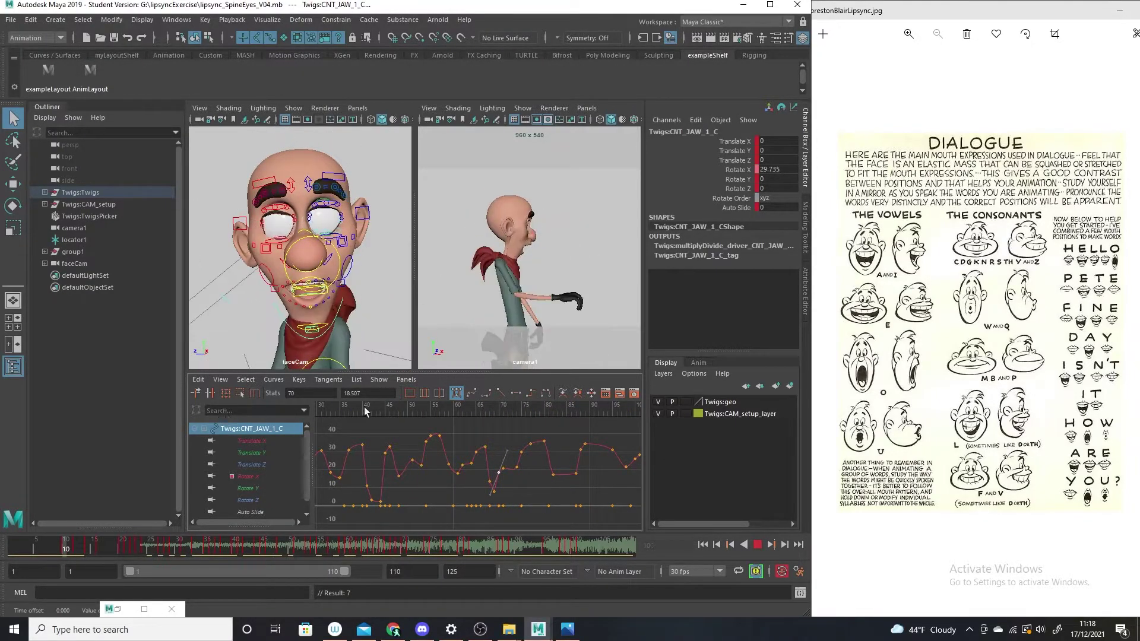
click(616, 276)
click(758, 544)
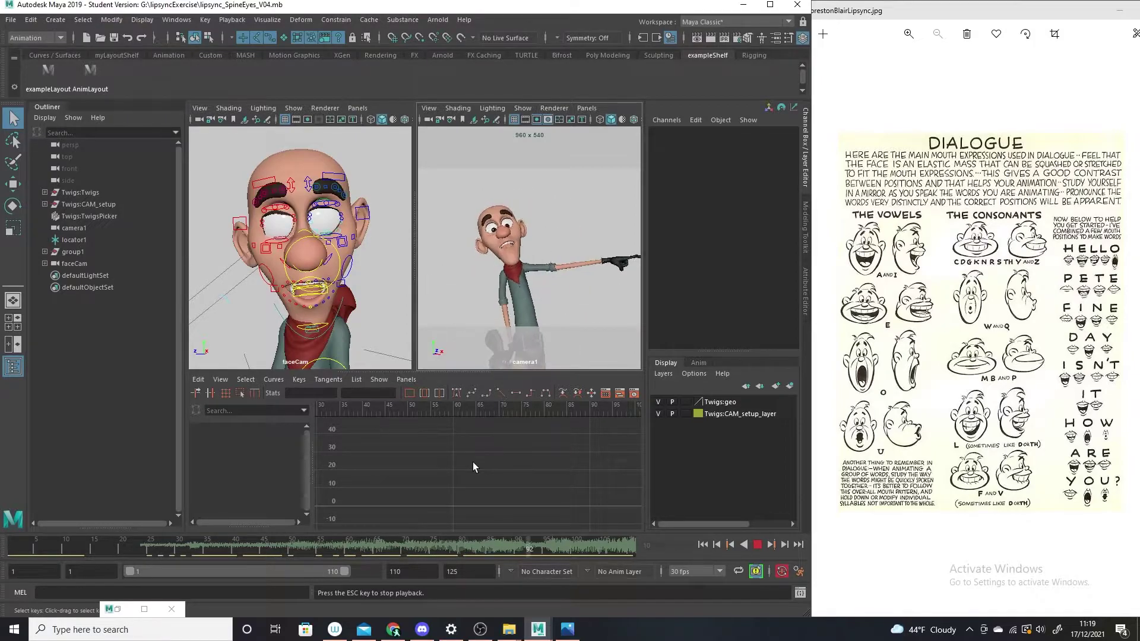
Move the CNT_JAW_1_C Rotate X key from frame 101 to 100, check playback, and deselect
click(758, 544)
drag(623, 550, 596, 547)
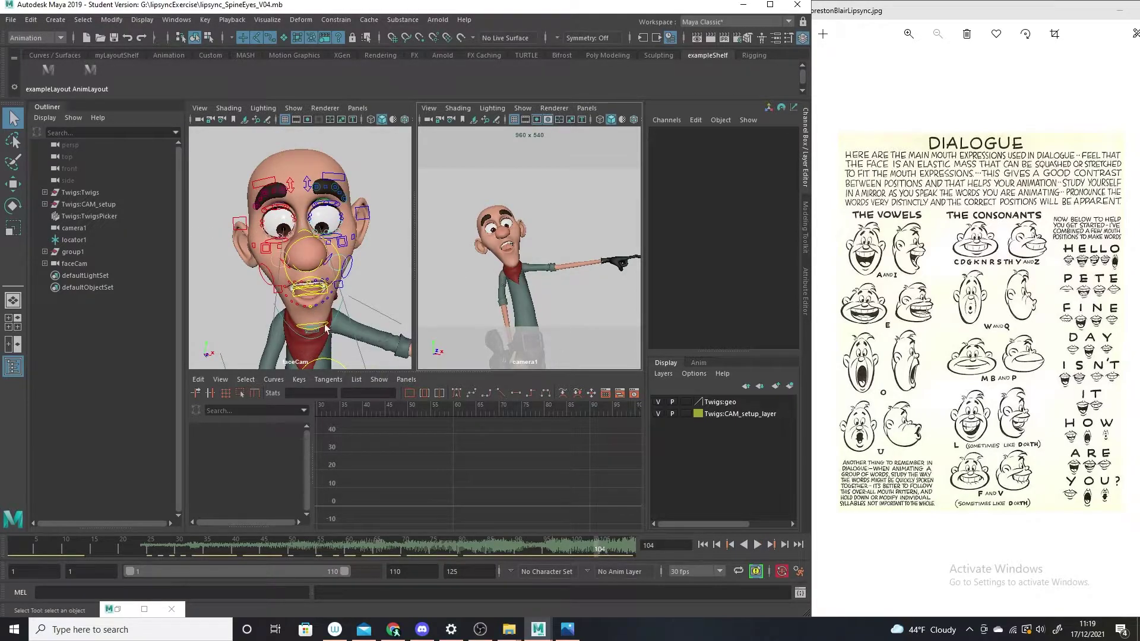
click(339, 311)
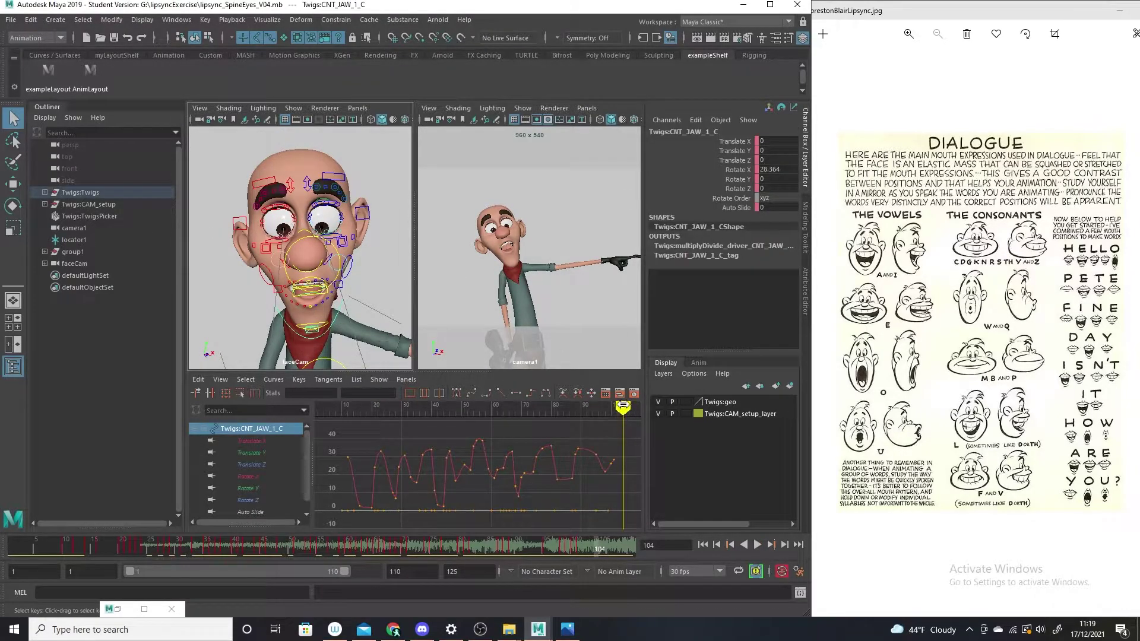
mouse_move(623, 408)
mouse_down()
mouse_move(542, 431)
mouse_move(590, 432)
mouse_move(538, 431)
mouse_move(613, 442)
mouse_move(603, 463)
mouse_up()
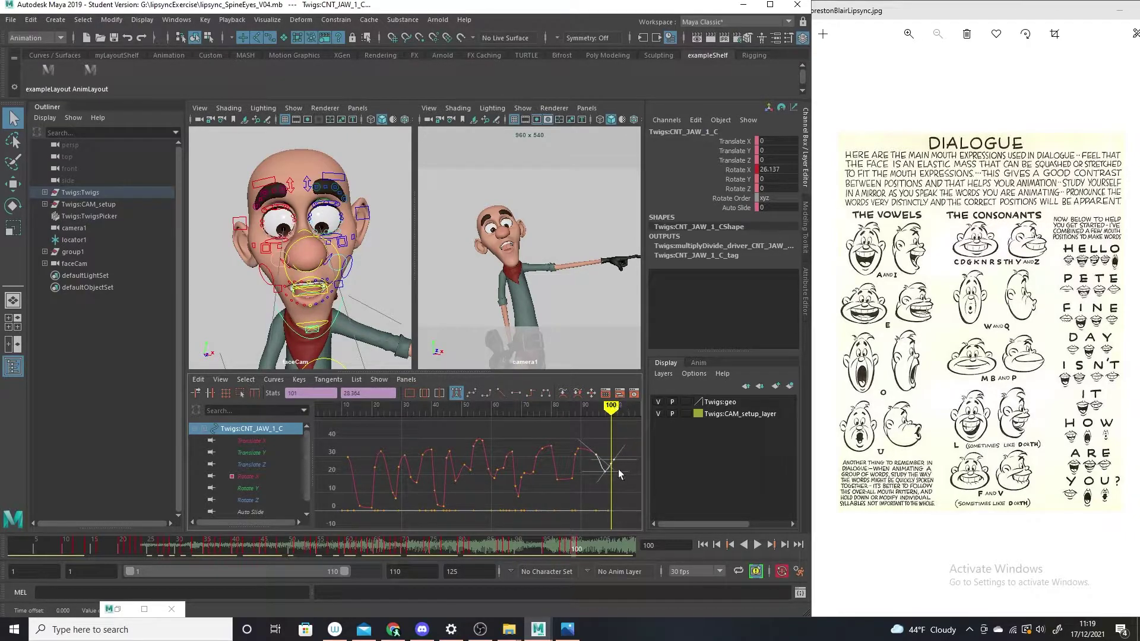
shift+middle_drag(618, 470, 612, 467)
key(alt+v)
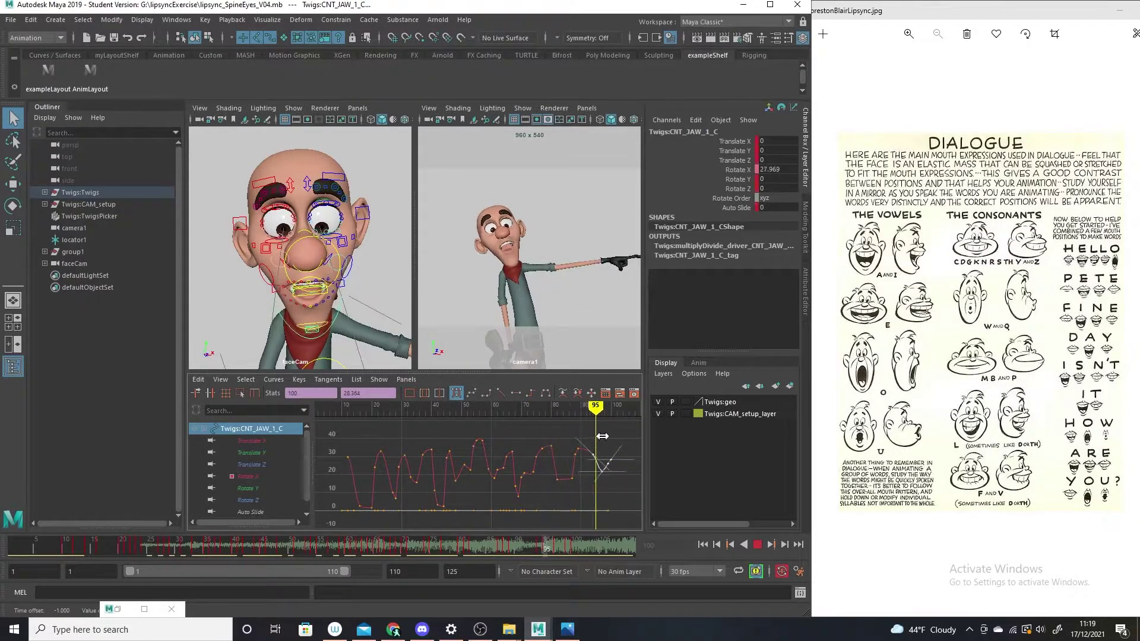
key(alt+v)
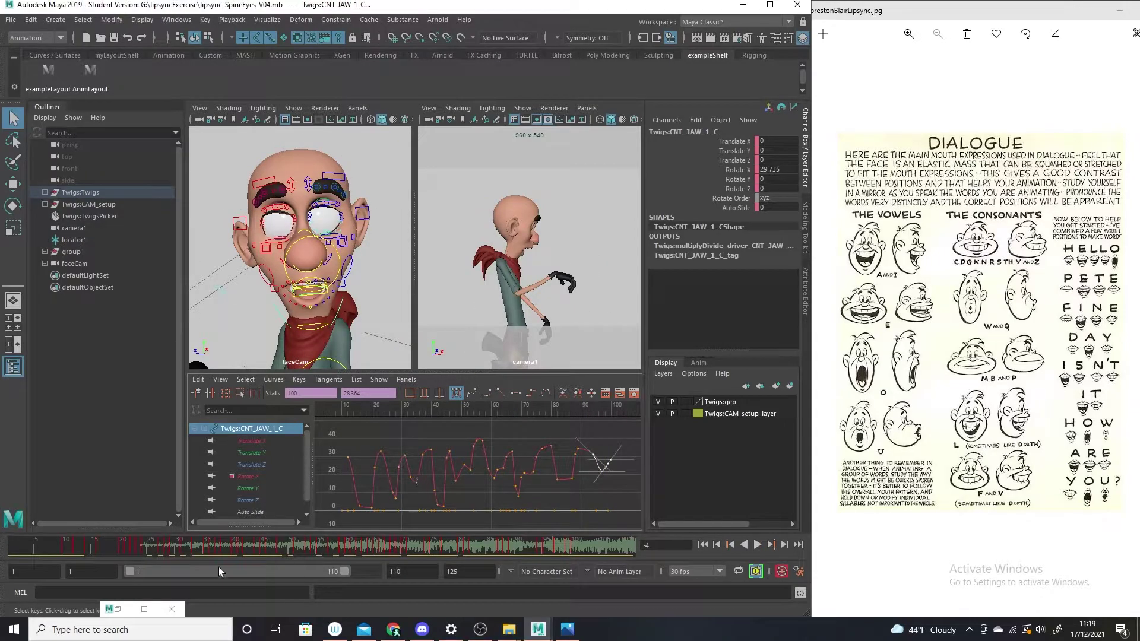
click(458, 309)
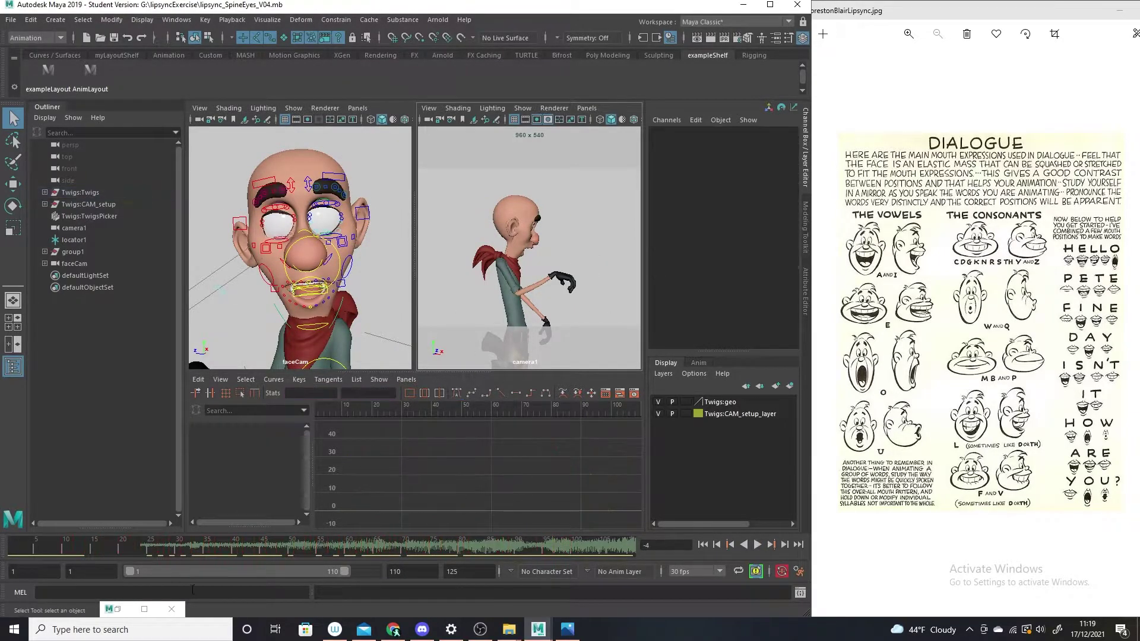
Play back once, then scrub the timeline from frame 10 to frame 21
key(alt+v)
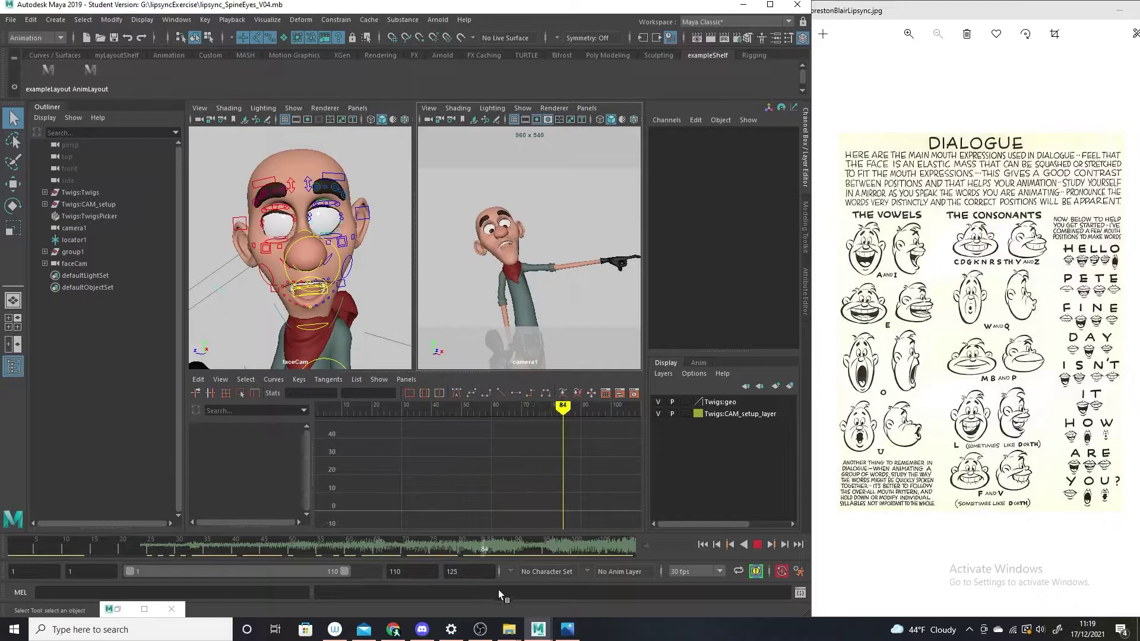
key(alt+v)
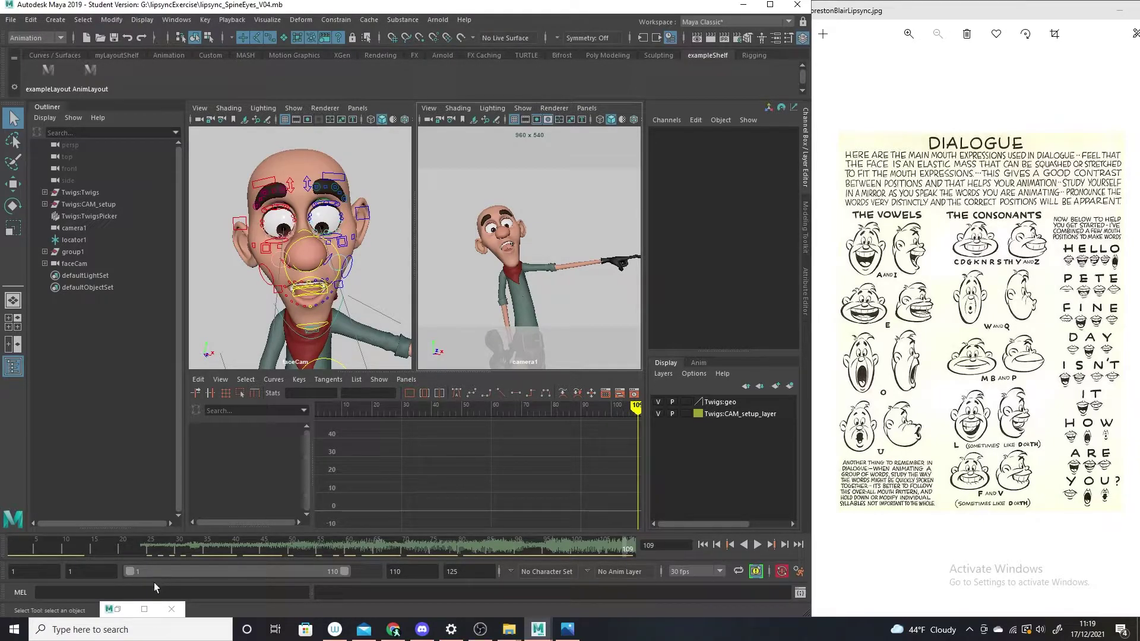
mouse_move(99, 548)
mouse_down()
mouse_move(161, 548)
mouse_move(125, 547)
mouse_up()
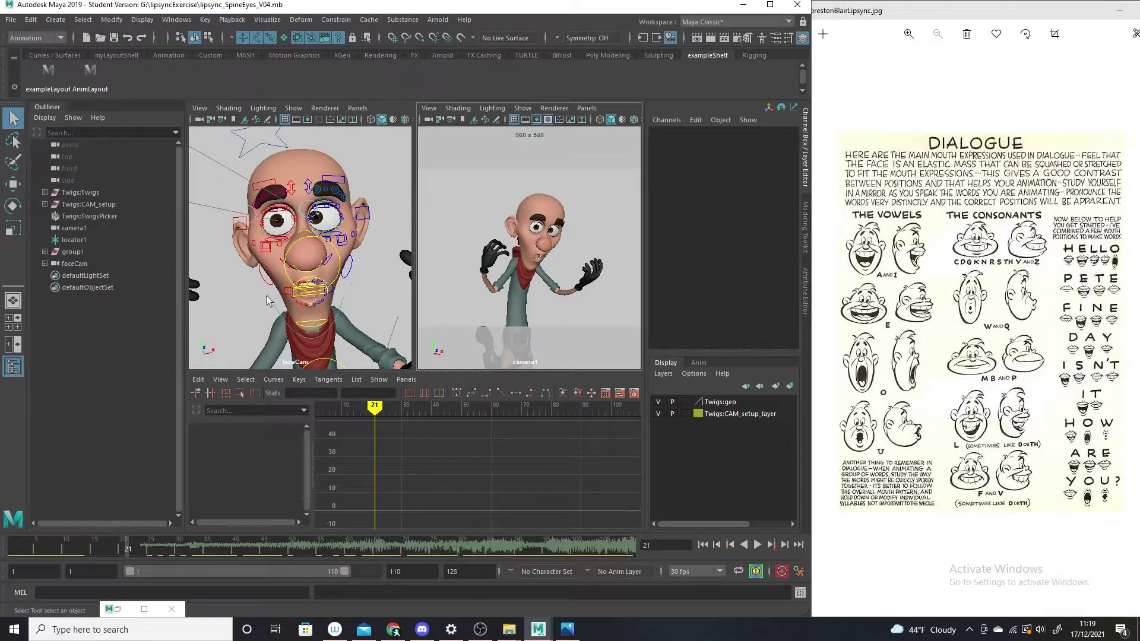
Key the top lip control's Roll at -29.4 on frame 21
click(287, 296)
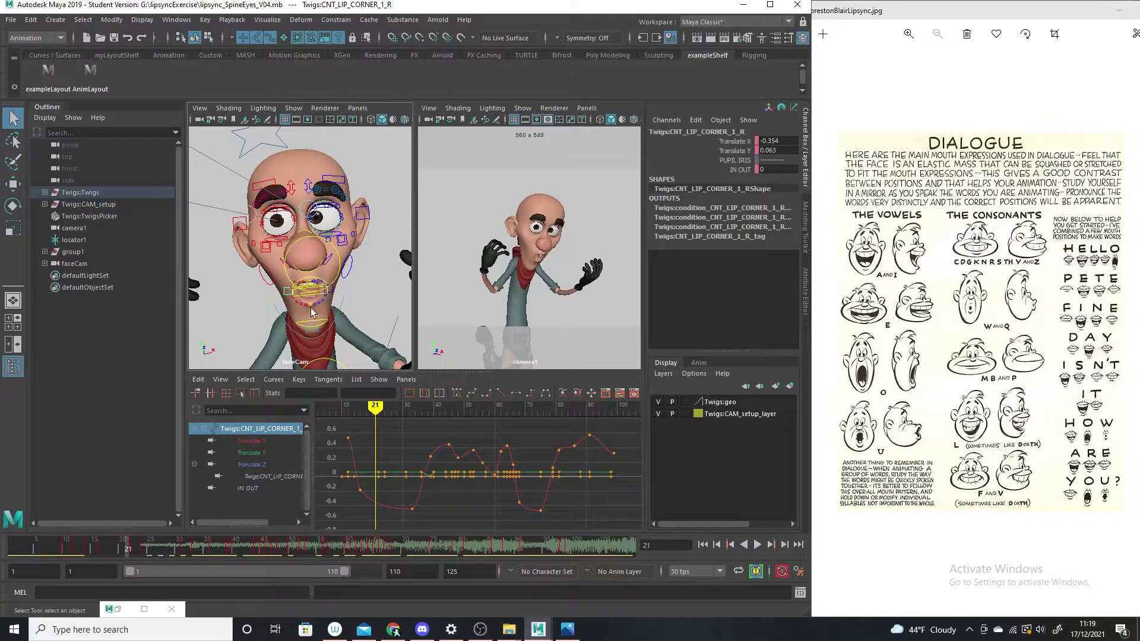
click(308, 282)
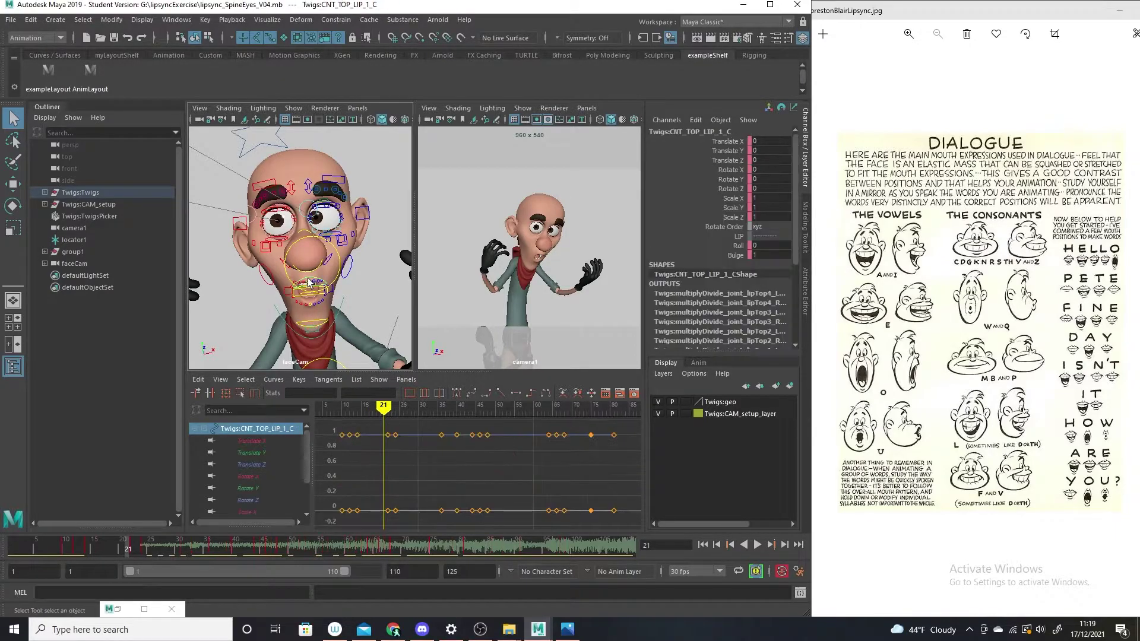
click(739, 246)
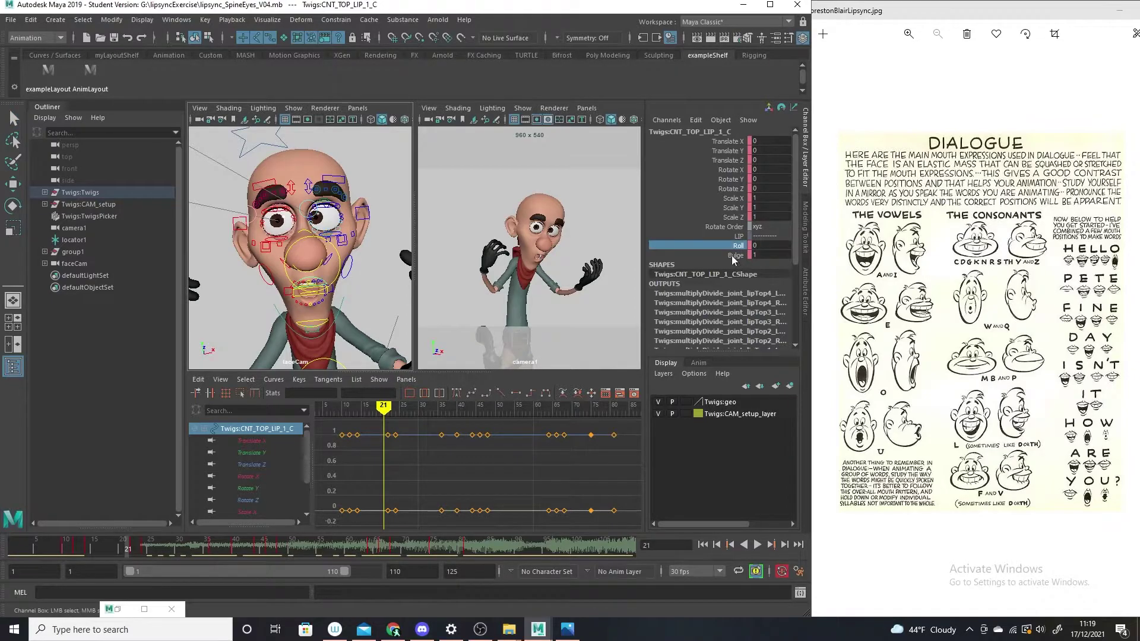
mouse_move(357, 309)
middle_down()
mouse_move(429, 293)
mouse_move(168, 283)
middle_up()
key(s)
Try a top lip Bulge change, discard it, and reselect the top lip control
click(735, 255)
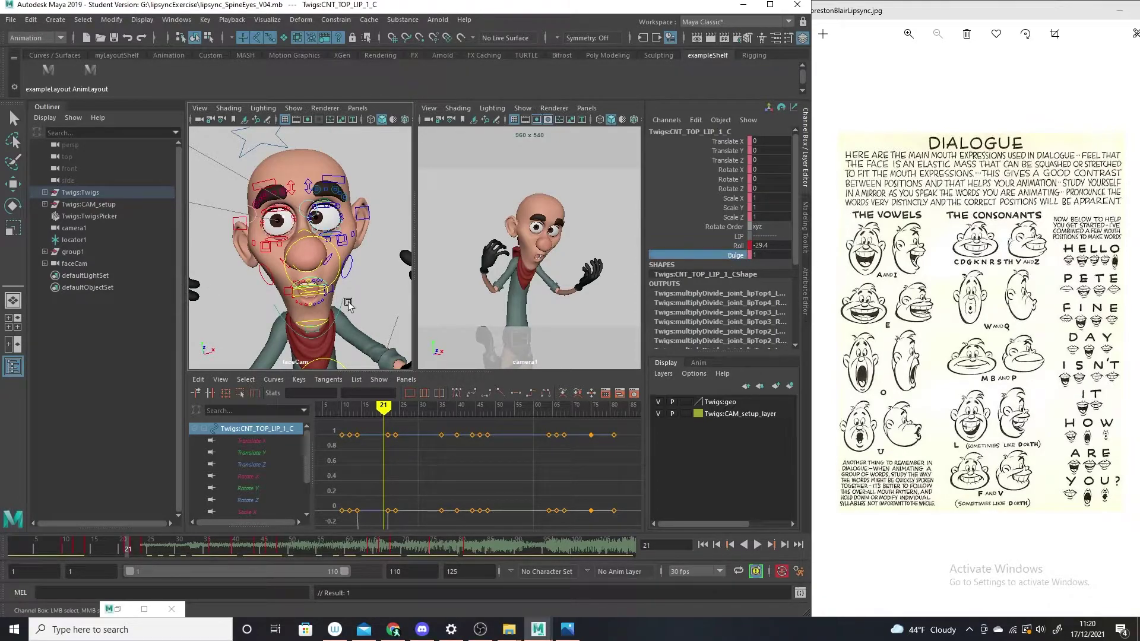
middle_drag(350, 306, 382, 312)
key(q)
click(368, 294)
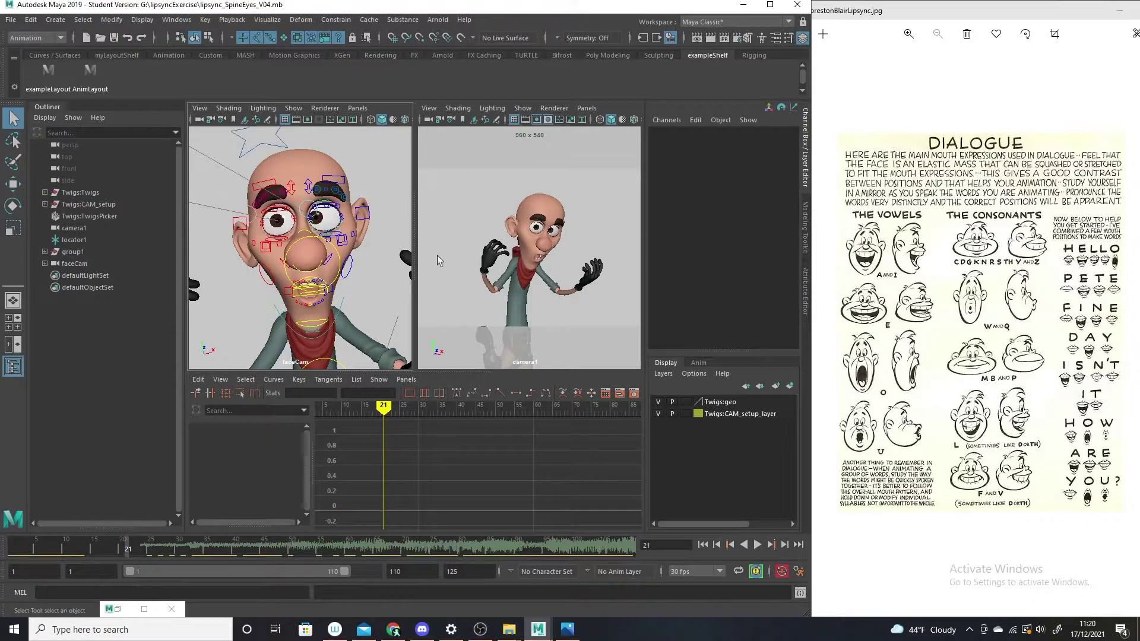
click(317, 282)
Undo a trial bottom lip Bulge change and remove the Roll dip at frame 21
click(313, 325)
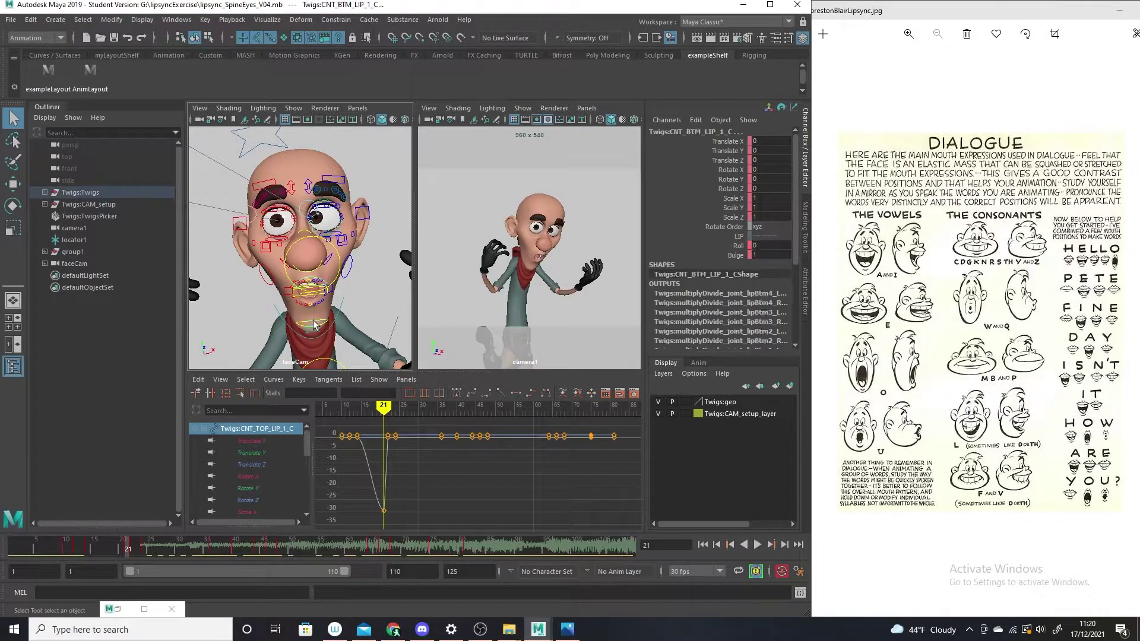
click(737, 255)
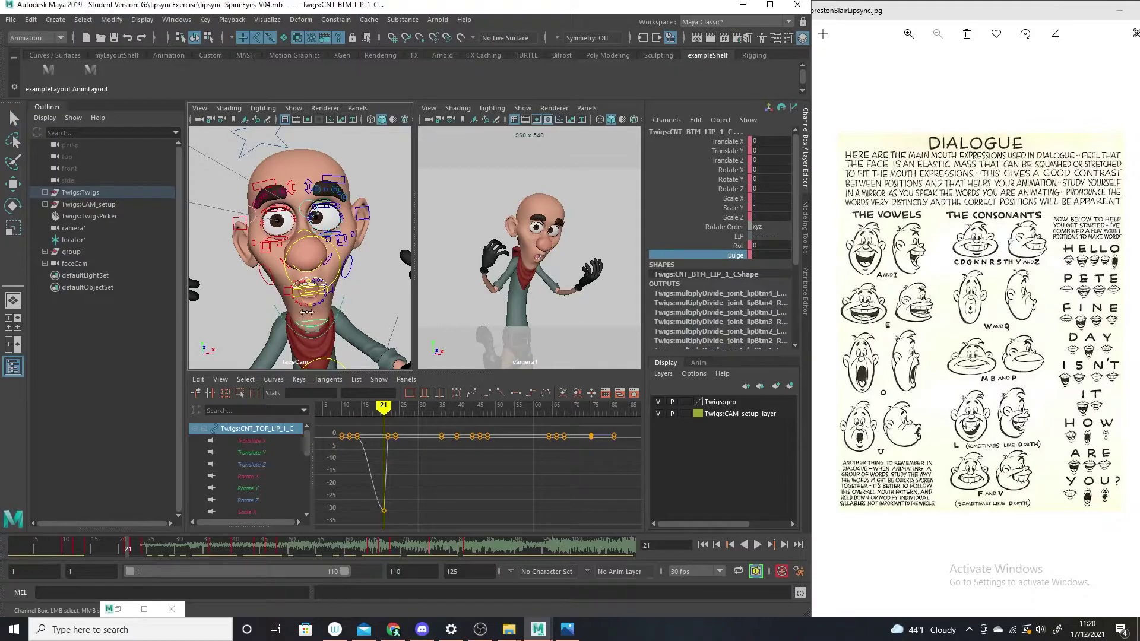
middle_drag(303, 310, 310, 310)
key(ctrl+z)
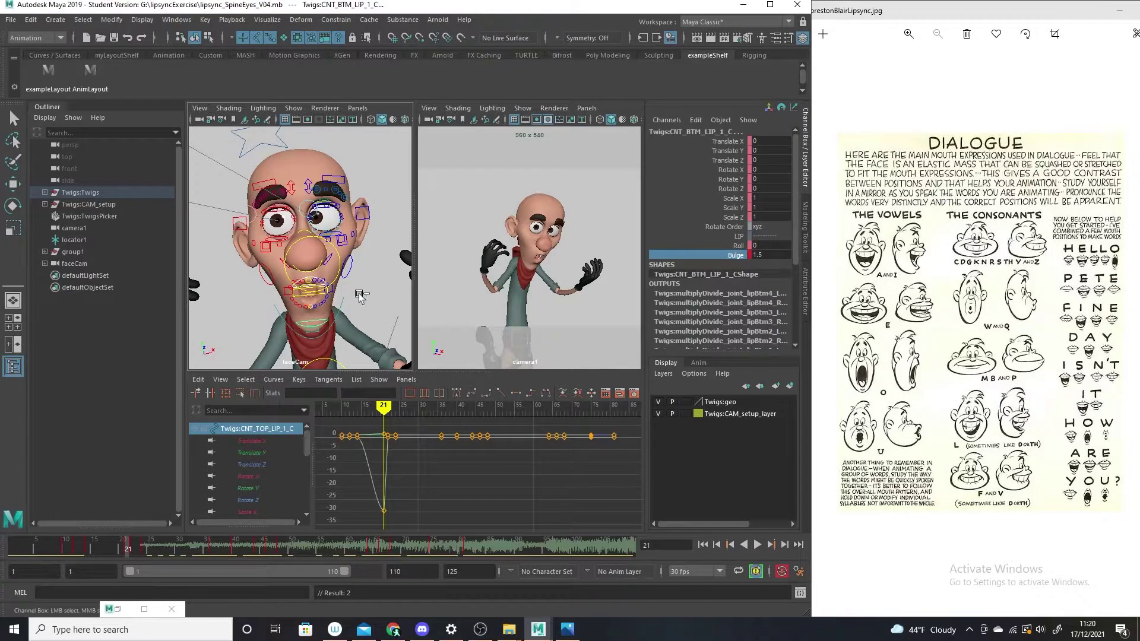
key(ctrl+z)
key(ctrl+z)
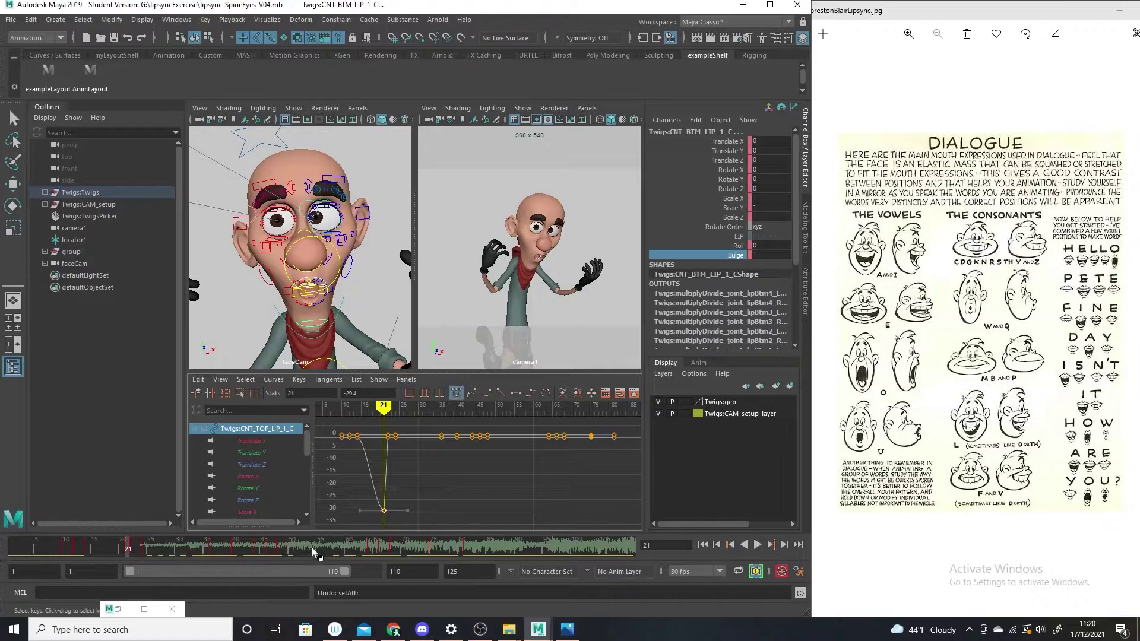
click(274, 514)
Delete the old Roll keyframes and roll the bottom lip to -22.3 at frame 20
drag(102, 540, 133, 541)
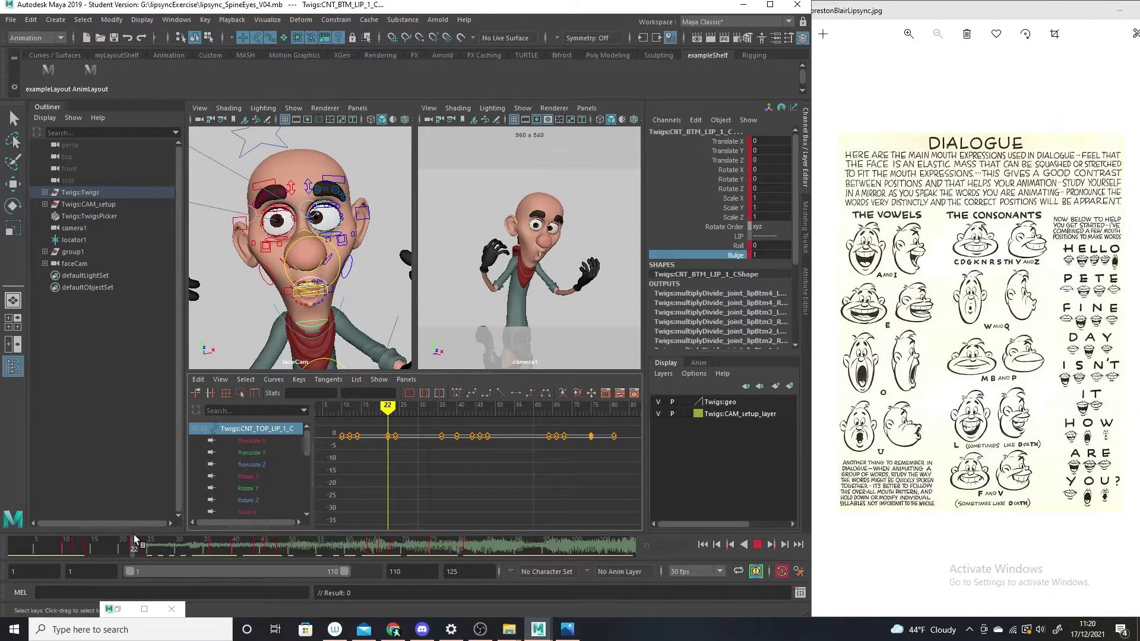
click(737, 245)
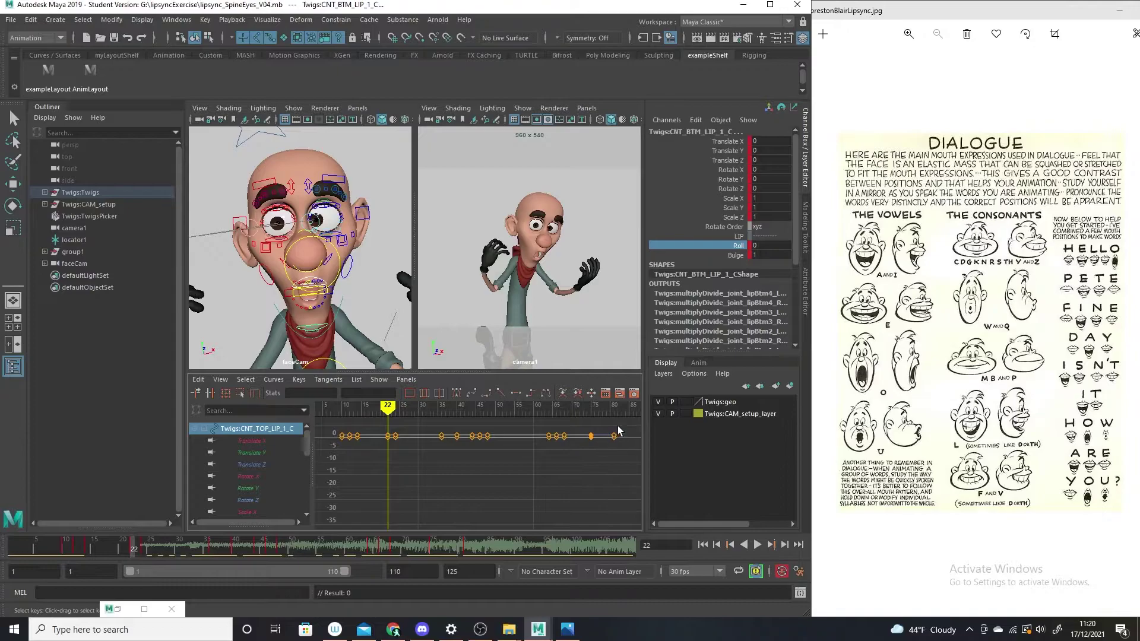
drag(618, 431, 373, 477)
key(Delete)
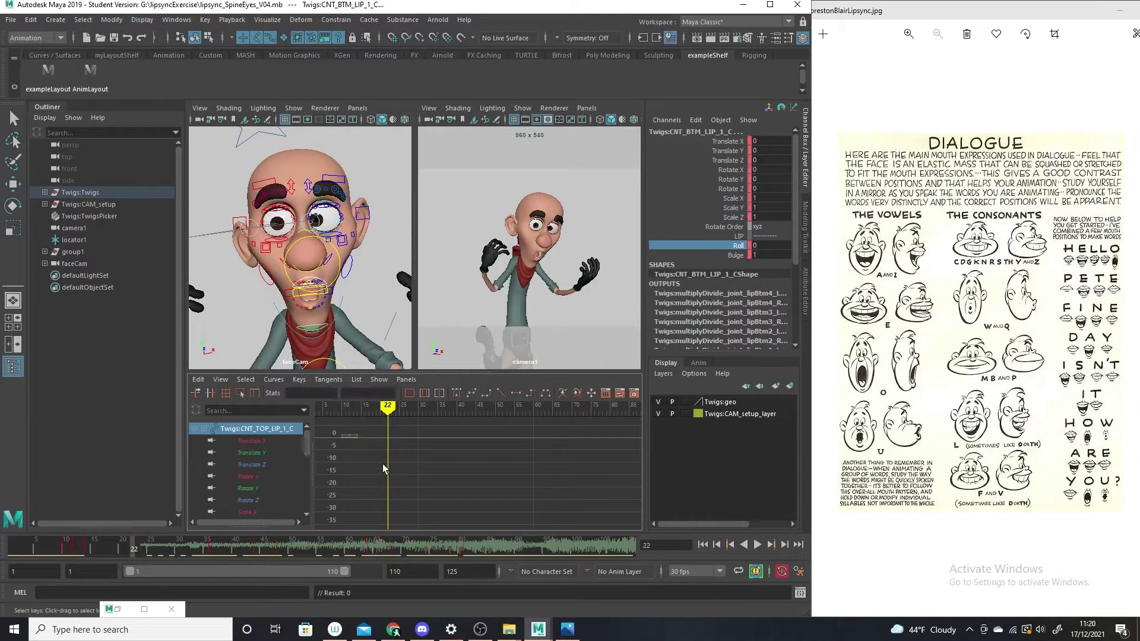
mouse_move(136, 545)
mouse_down()
mouse_move(96, 537)
mouse_move(118, 537)
mouse_up()
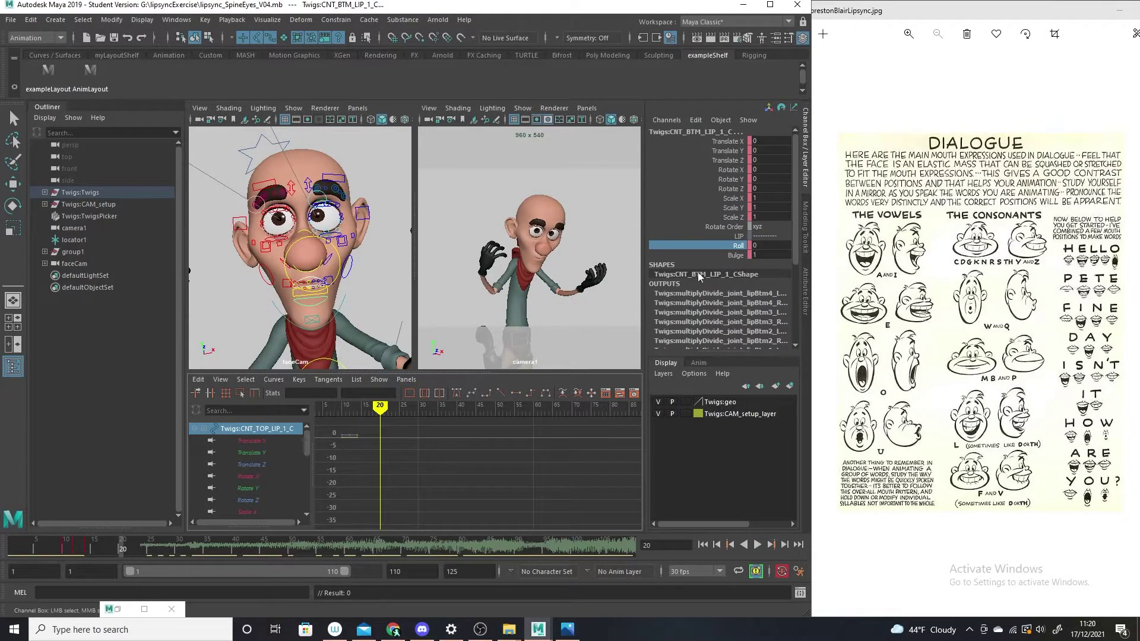
mouse_move(402, 292)
middle_down()
mouse_move(3, 309)
mouse_move(16, 318)
middle_up()
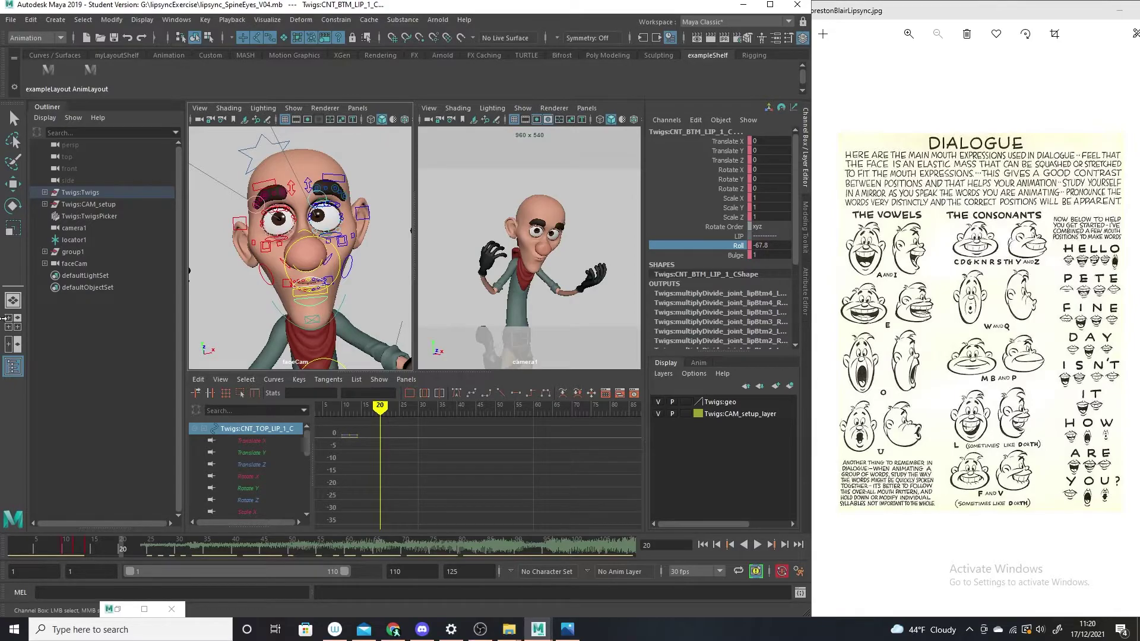
Key the bottom lip Roll at -67.8 on frame 20, then play forward to frame 27
key(s)
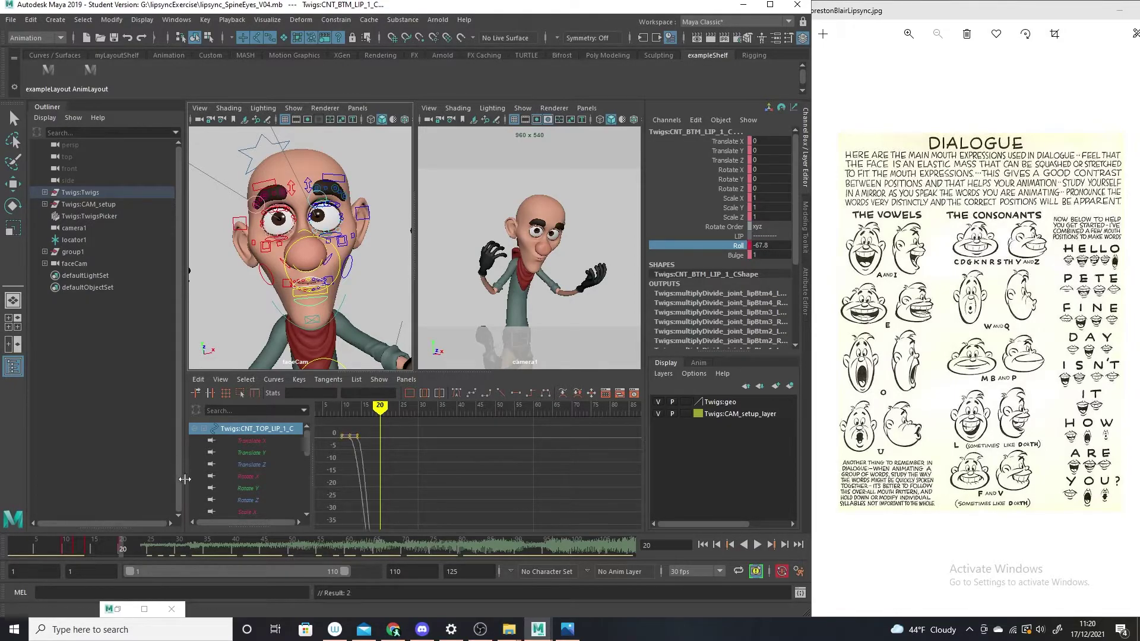
drag(120, 548, 141, 548)
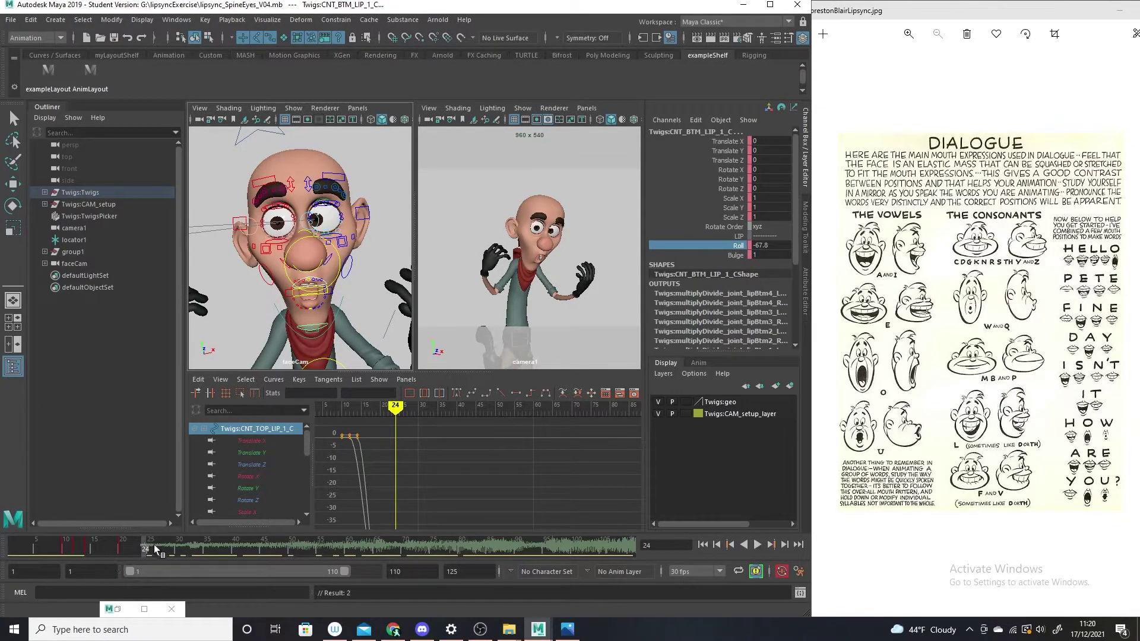
key(alt+v)
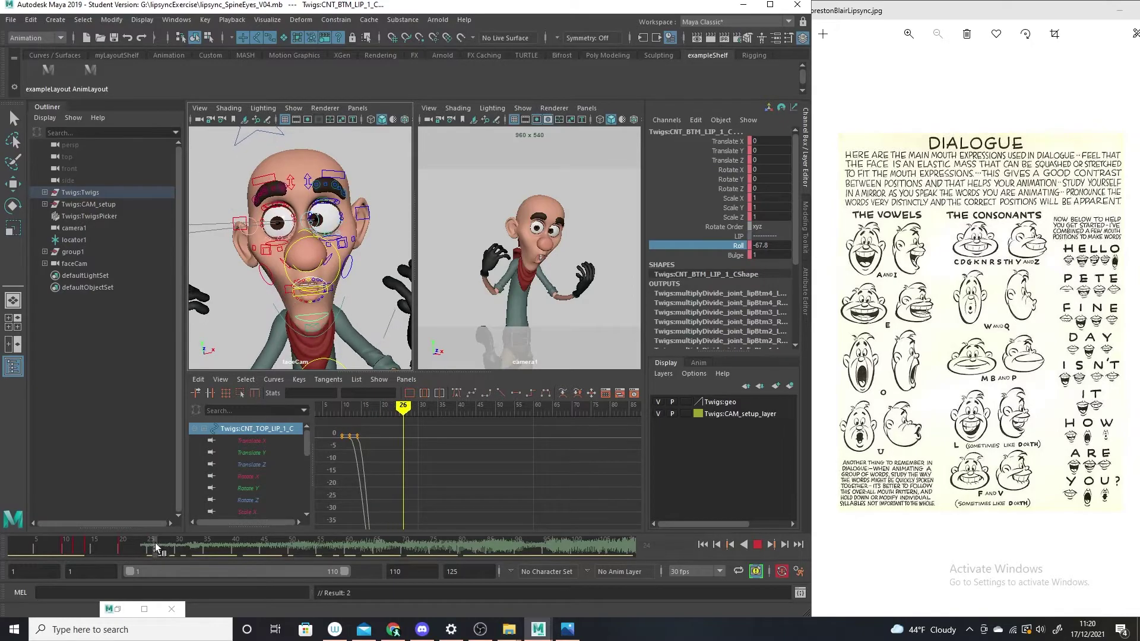
click(162, 540)
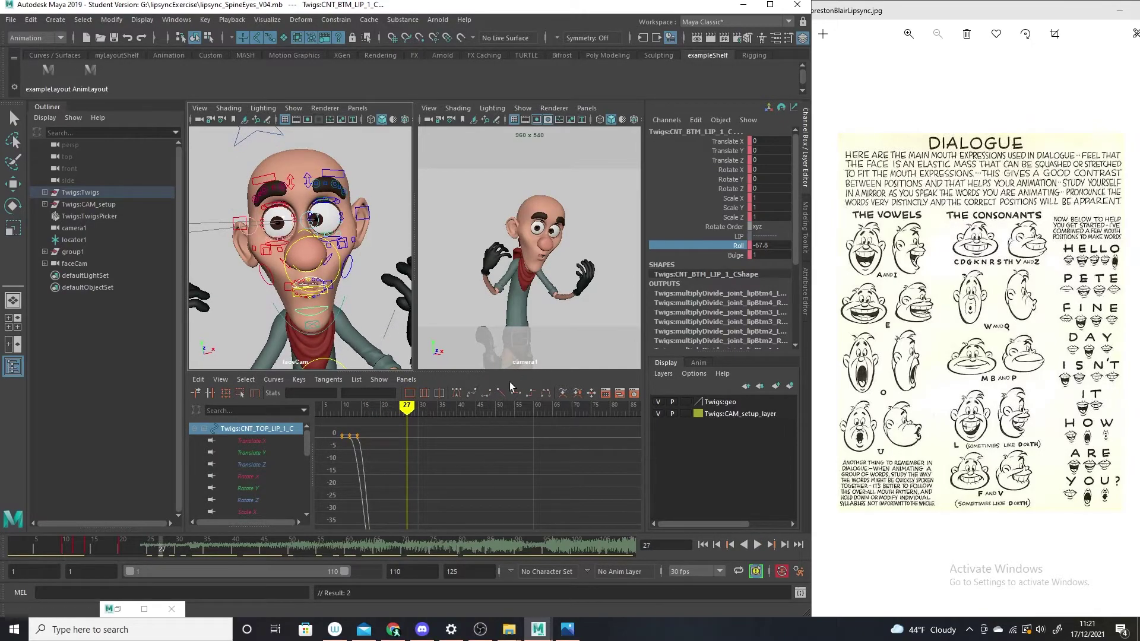
Key the bottom lip Roll at frame 27, then lower that key slightly in the Graph Editor
key(s)
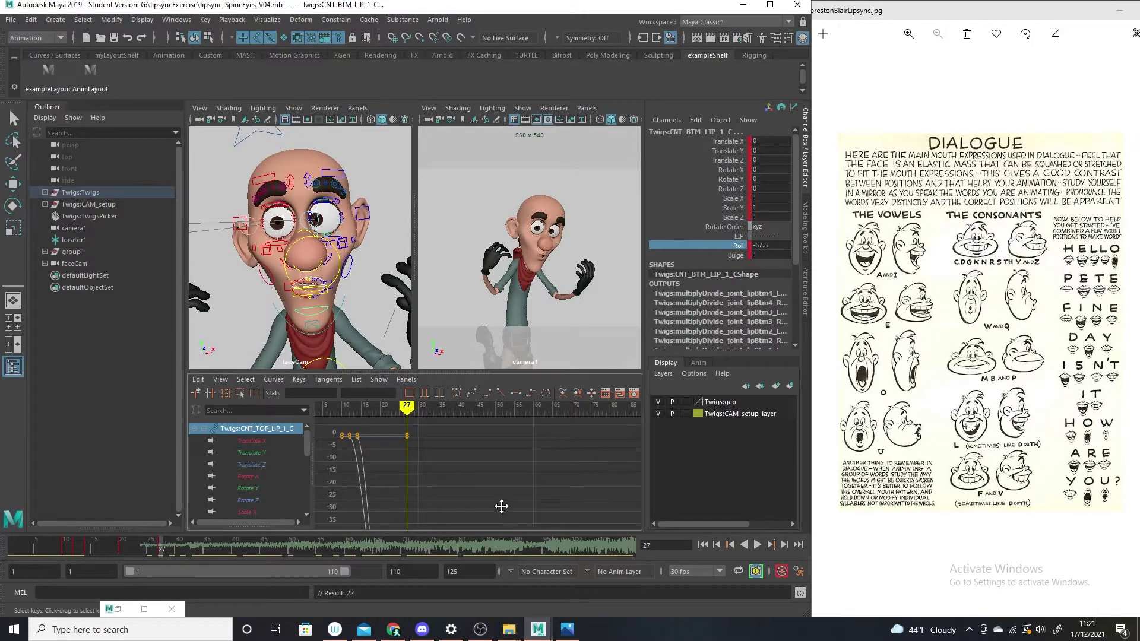
key(a)
drag(484, 484, 464, 510)
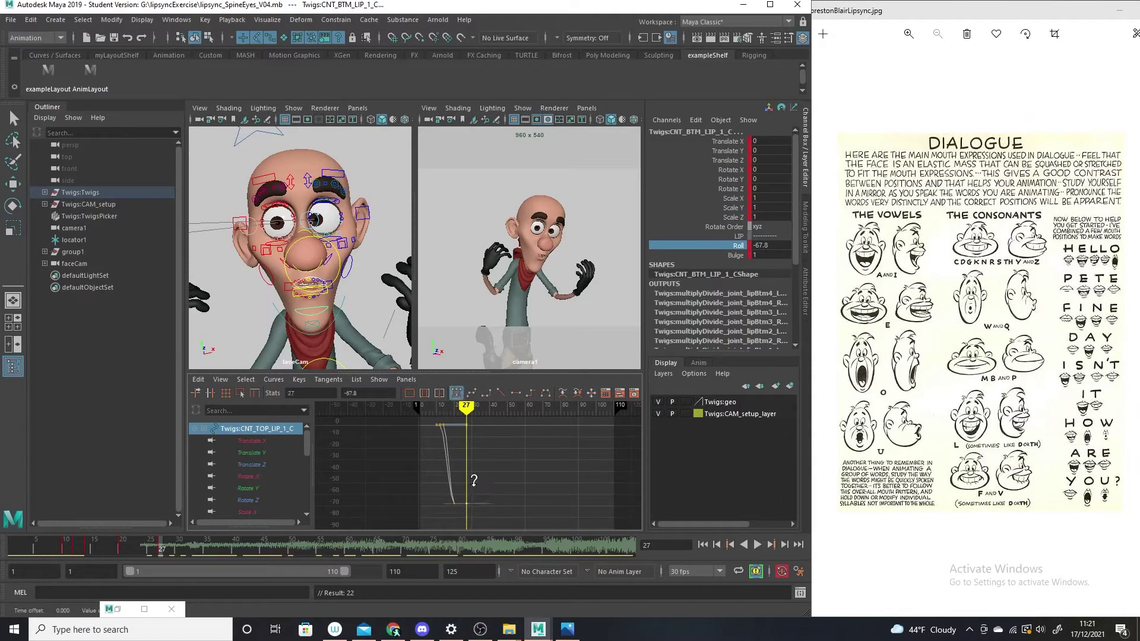
middle_drag(466, 503, 467, 506)
Key the bottom lip Roll near frame 36 at about -53.9, shifted one frame later
mouse_move(151, 547)
mouse_down()
mouse_move(177, 522)
mouse_move(208, 515)
mouse_up()
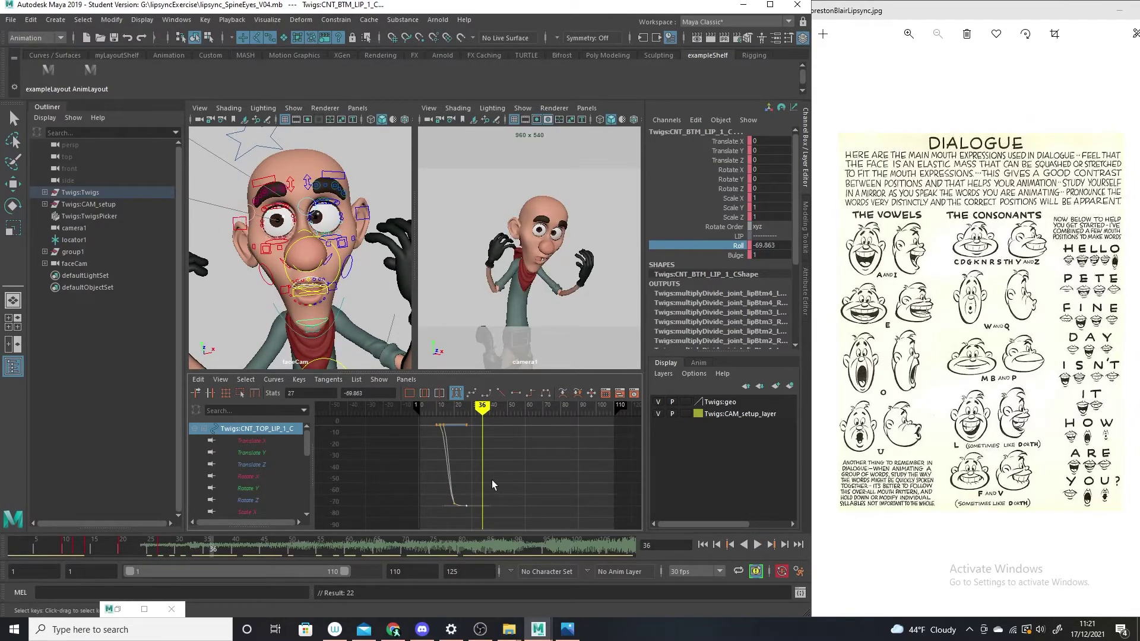
key(s)
drag(485, 514, 484, 514)
shift+middle_drag(482, 514, 484, 507)
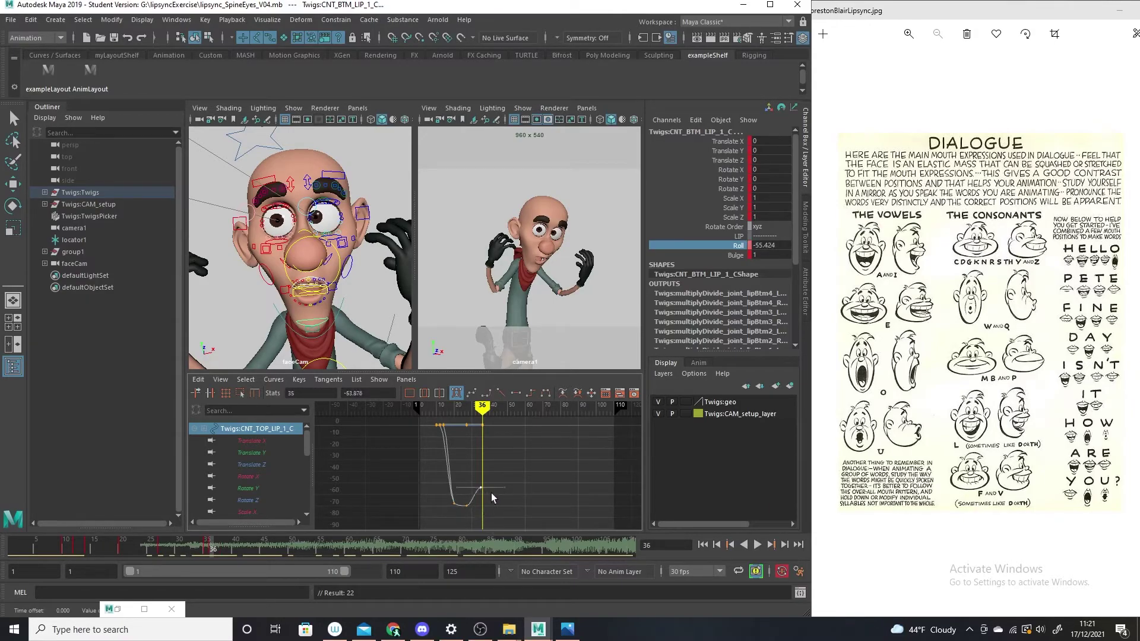
At frame 38, roll the bottom lip further to about -228 and start editing the Roll value
key(alt+period)
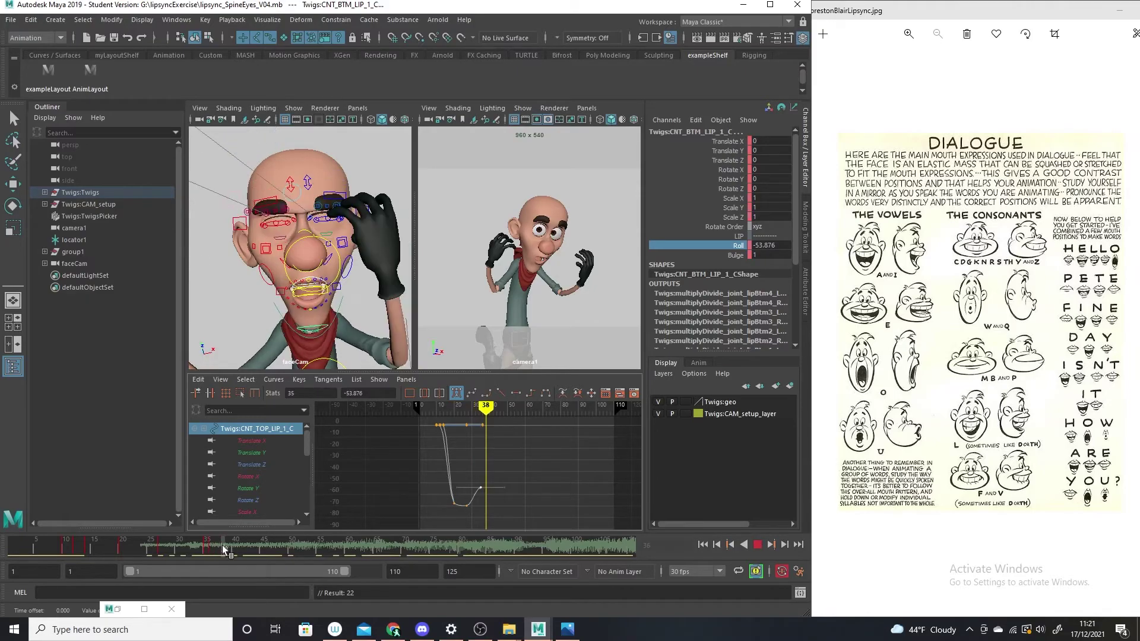
key(alt+period)
middle_drag(475, 323, 311, 280)
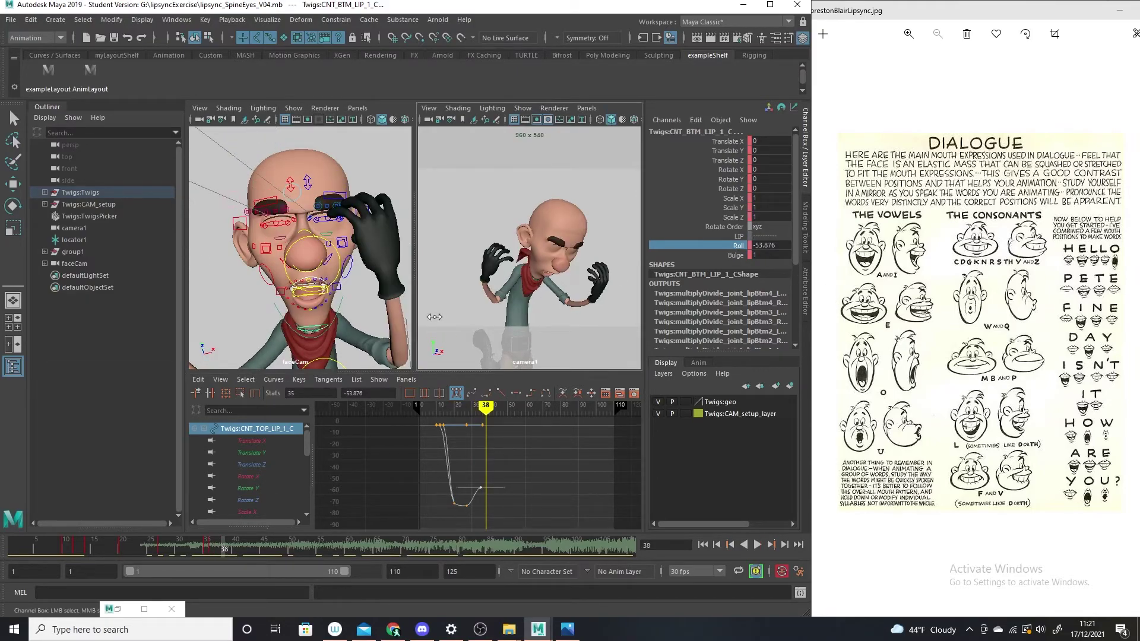
middle_drag(543, 304, 309, 306)
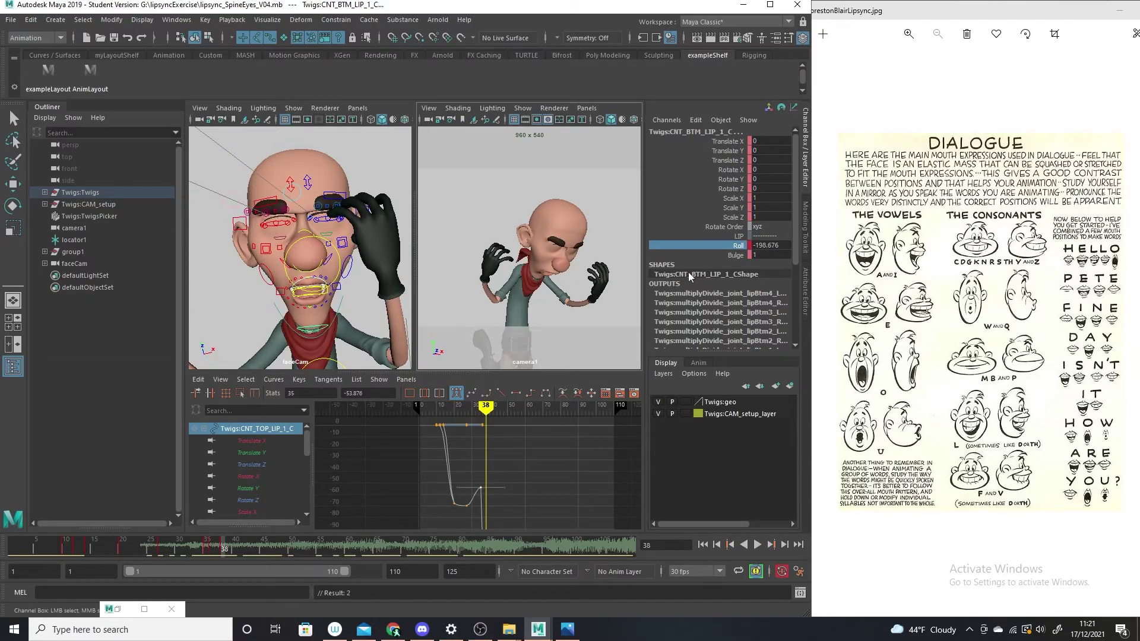
double_click(790, 245)
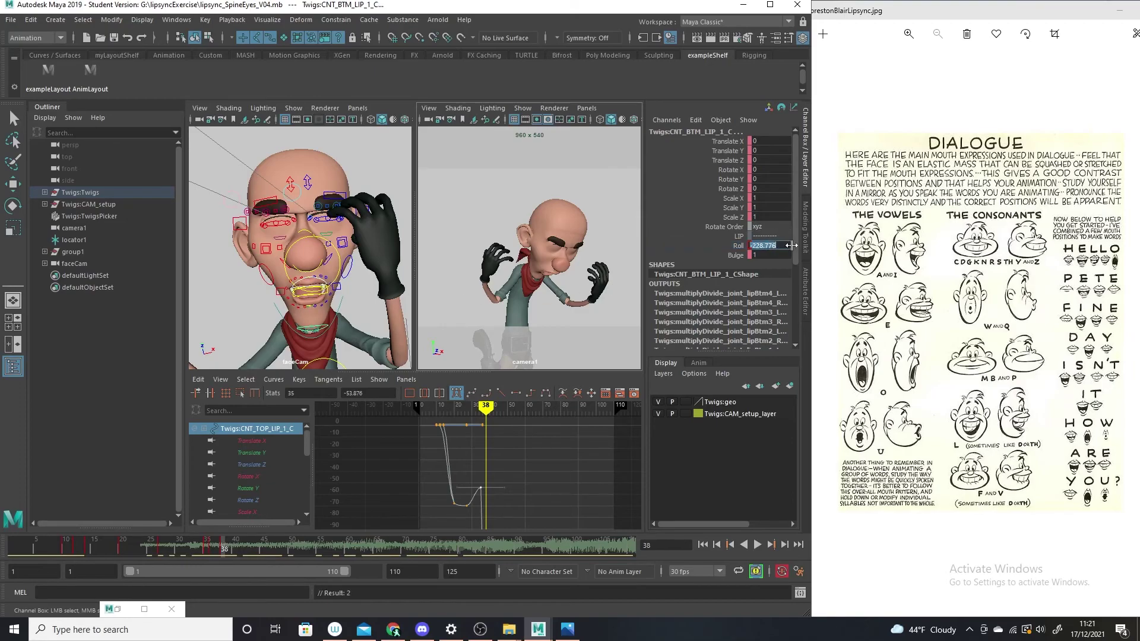